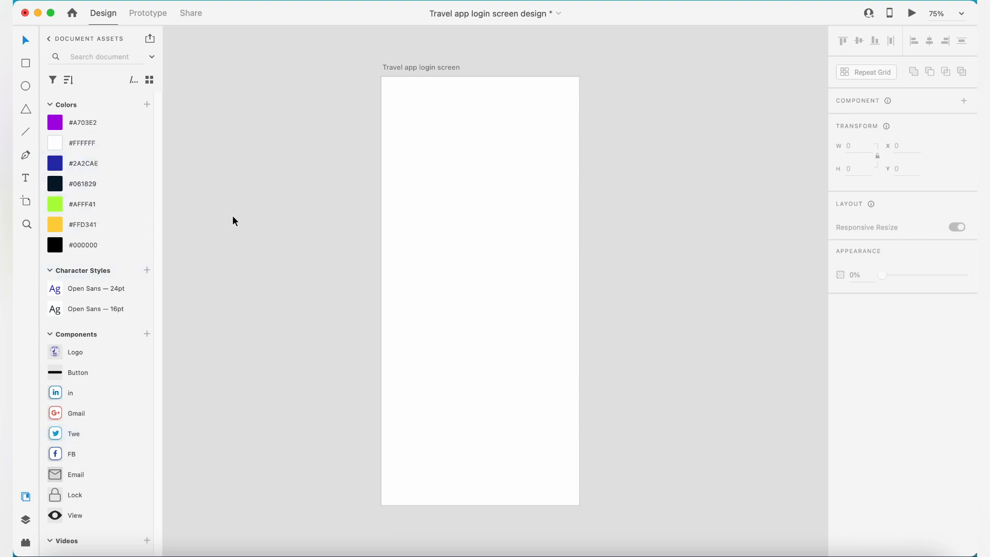
- Show the layout grid on the Travel app login screen artboard and set it to 6 columns
{"action": "left_click", "coordinate": [469, 252]}
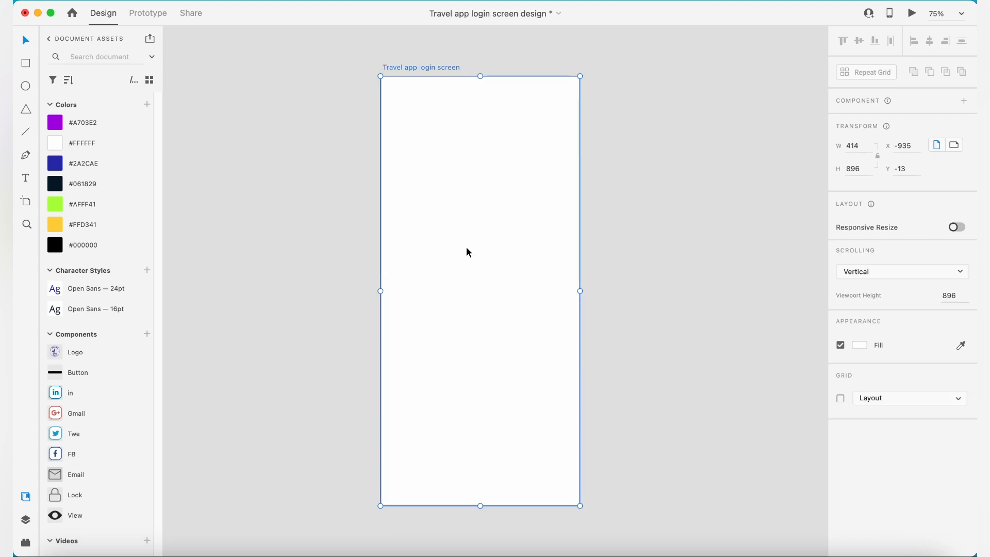
{"action": "key", "text": "super+shift+apostrophe"}
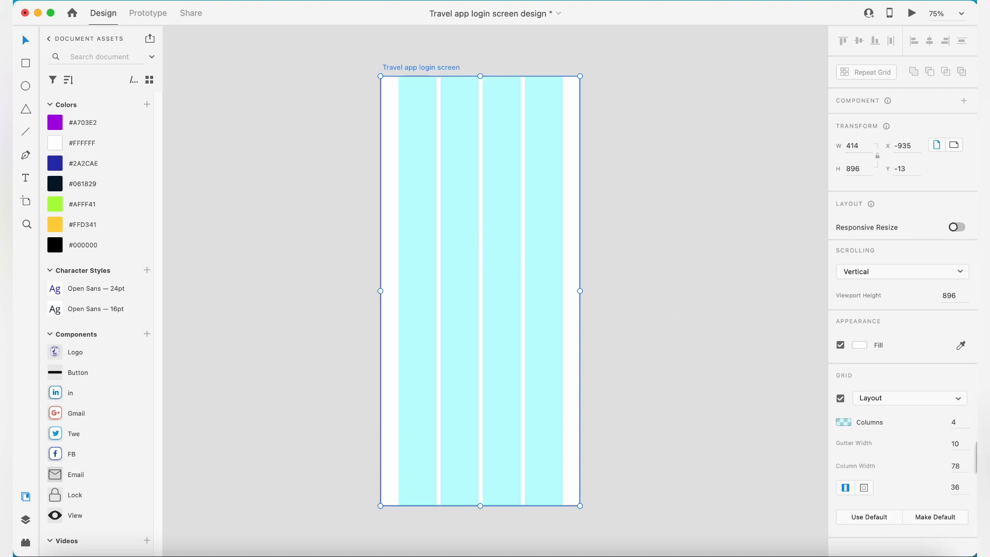
{"action": "left_click", "coordinate": [960, 422]}
{"action": "type", "text": "6"}
{"action": "key", "text": "Return"}
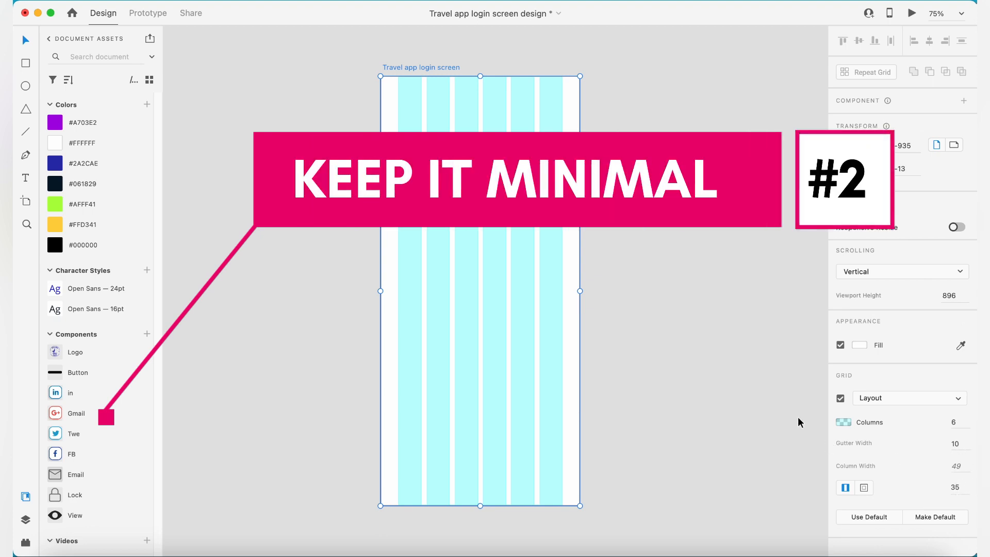
{"action": "left_click", "coordinate": [772, 420]}
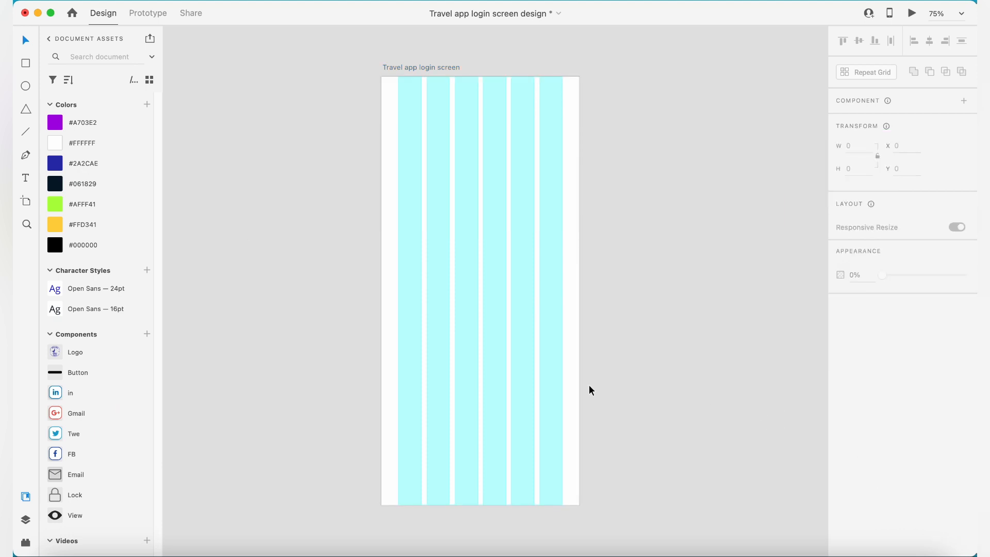
- Set the artboard's layout grid to 4 columns
{"action": "left_click", "coordinate": [560, 383]}
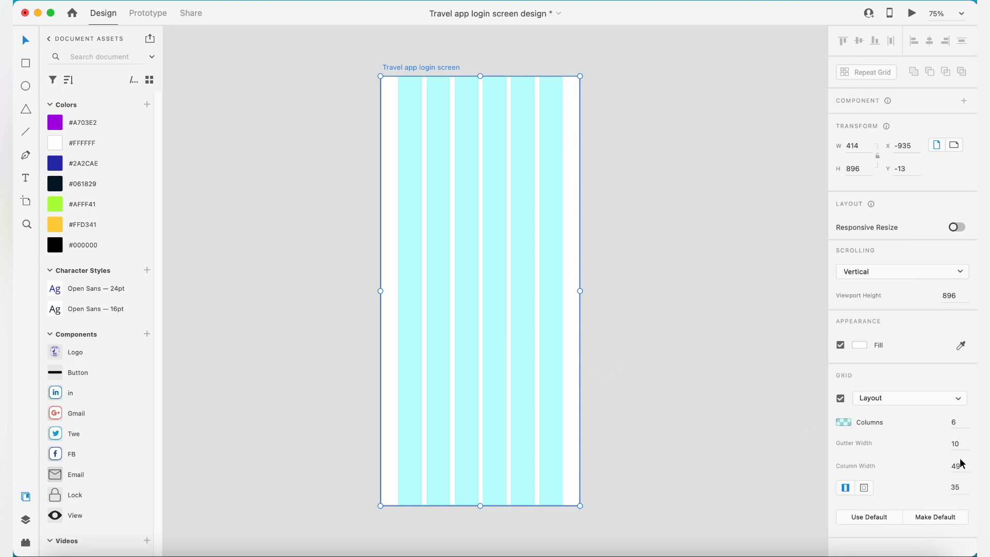
{"action": "left_click", "coordinate": [959, 421]}
{"action": "key", "text": "Return"}
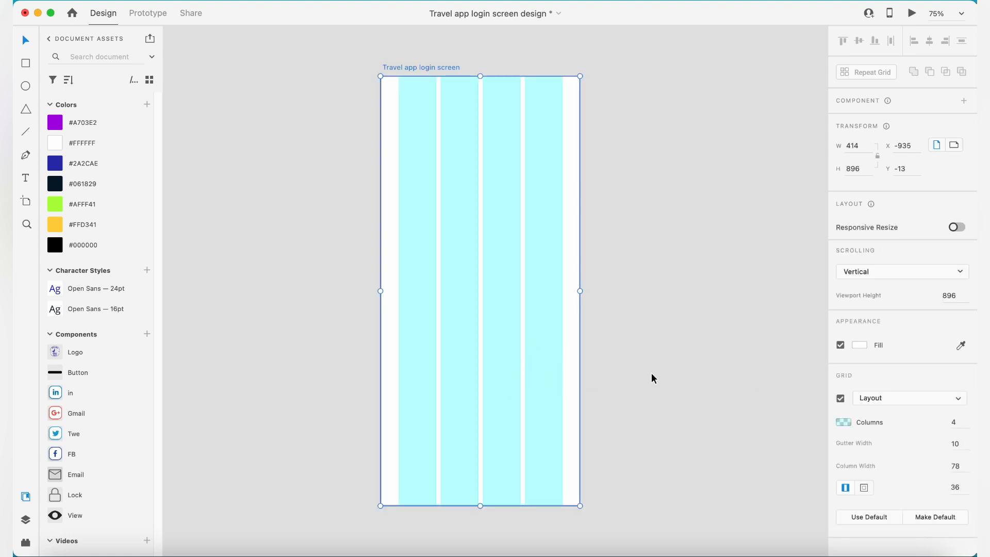
- Draw a full-width rectangle about 414 × 287 at the artboard's top and one about 414 × 437 directly below it
{"action": "left_click", "coordinate": [26, 63]}
{"action": "mouse_move", "coordinate": [382, 77]}
{"action": "left_mouse_down"}
{"action": "mouse_move", "coordinate": [458, 238]}
{"action": "mouse_move", "coordinate": [580, 205]}
{"action": "mouse_move", "coordinate": [577, 263]}
{"action": "mouse_move", "coordinate": [578, 204]}
{"action": "mouse_move", "coordinate": [581, 213]}
{"action": "left_mouse_up"}
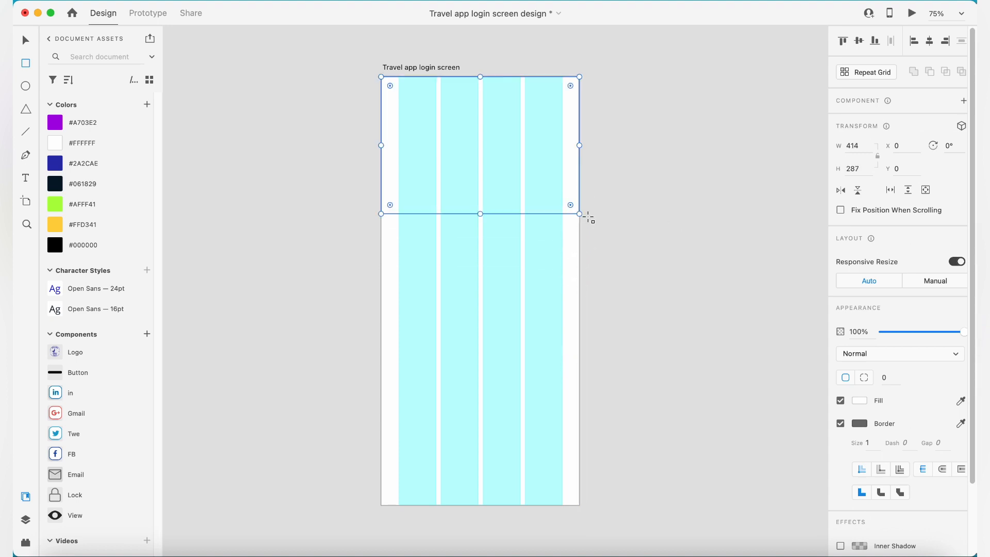
{"action": "mouse_move", "coordinate": [388, 227]}
{"action": "left_mouse_down"}
{"action": "mouse_move", "coordinate": [572, 353]}
{"action": "mouse_move", "coordinate": [580, 422]}
{"action": "left_mouse_up"}
{"action": "left_click_drag", "start_coordinate": [483, 225], "coordinate": [485, 214]}
{"action": "left_click_drag", "start_coordinate": [387, 318], "coordinate": [381, 318]}
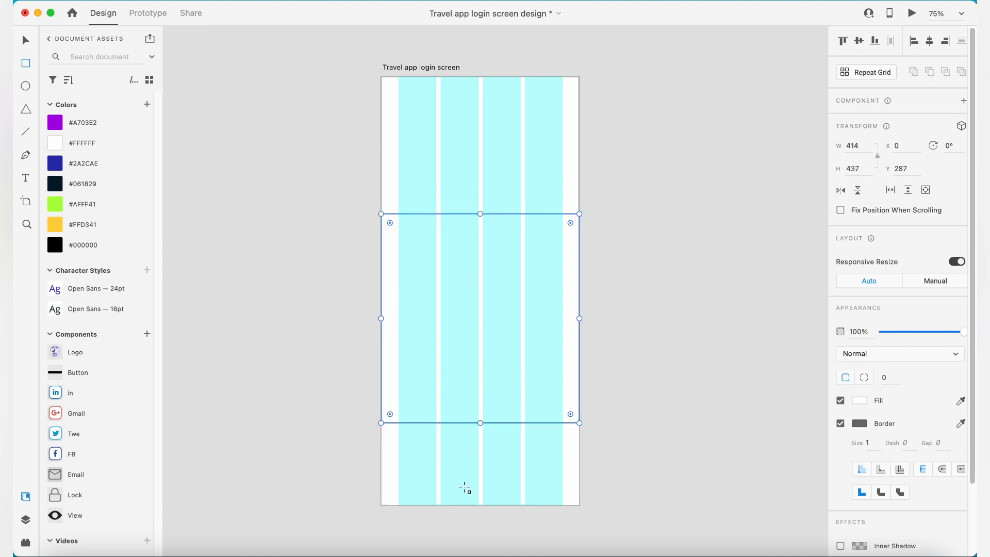
{"action": "key", "text": "v"}
{"action": "left_click", "coordinate": [623, 201]}
{"action": "left_click", "coordinate": [557, 234]}
{"action": "left_click", "coordinate": [629, 215]}
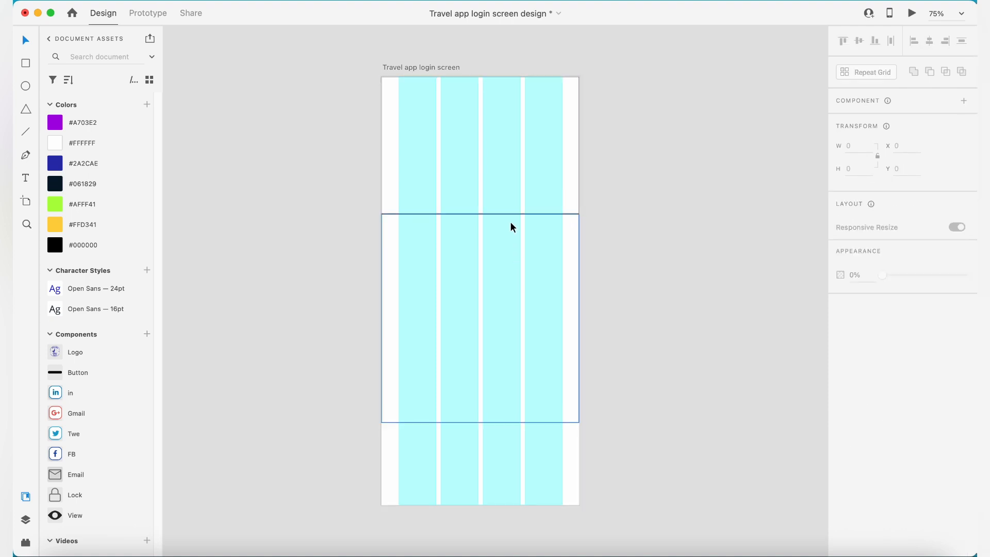
{"action": "left_click", "coordinate": [454, 333]}
{"action": "left_click", "coordinate": [621, 361]}
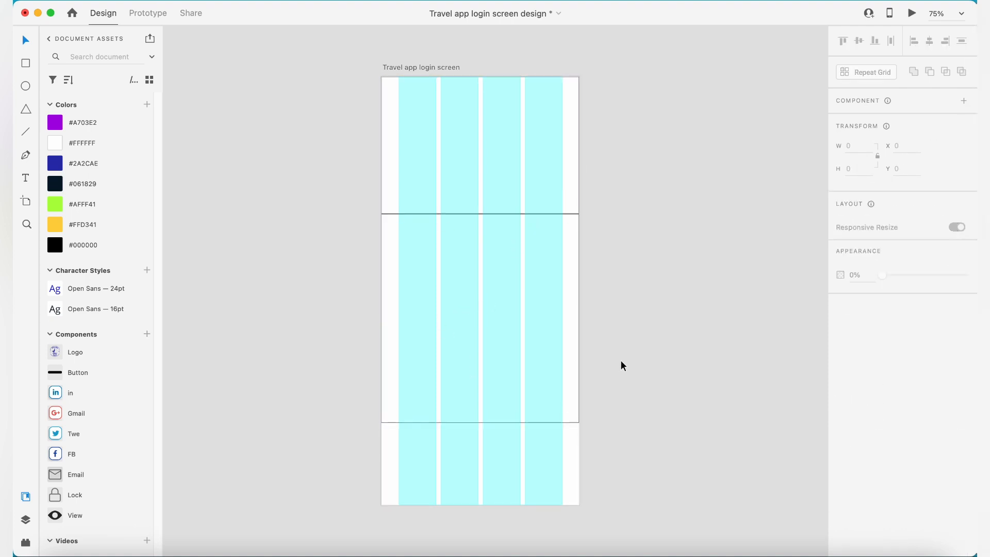
- Shrink the lower rectangle to about 342 × 60 across the grid columns and give it a corner radius of 100
{"action": "left_click", "coordinate": [550, 229]}
{"action": "left_click_drag", "start_coordinate": [485, 214], "coordinate": [491, 395]}
{"action": "left_click", "coordinate": [887, 379]}
{"action": "type", "text": "100"}
{"action": "key", "text": "Return"}
{"action": "left_click_drag", "start_coordinate": [570, 407], "coordinate": [562, 409]}
{"action": "left_click_drag", "start_coordinate": [381, 409], "coordinate": [398, 413]}
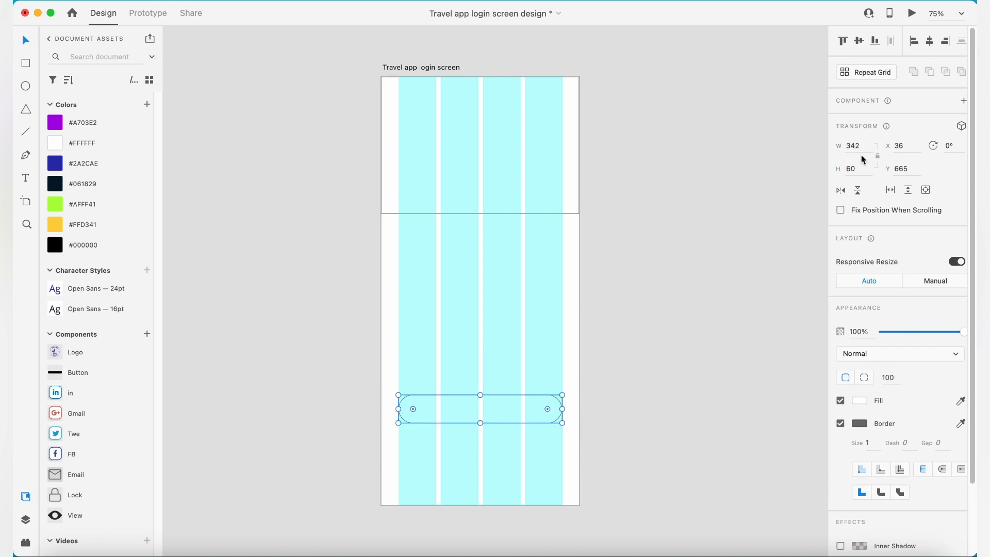
- Check the pill shape's edge against the grid column and move the shape further down the artboard
{"action": "scroll", "coordinate": [398, 409], "scroll_direction": "up", "scroll_amount": 10}
{"action": "scroll", "coordinate": [626, 411], "scroll_direction": "right", "scroll_amount": 10}
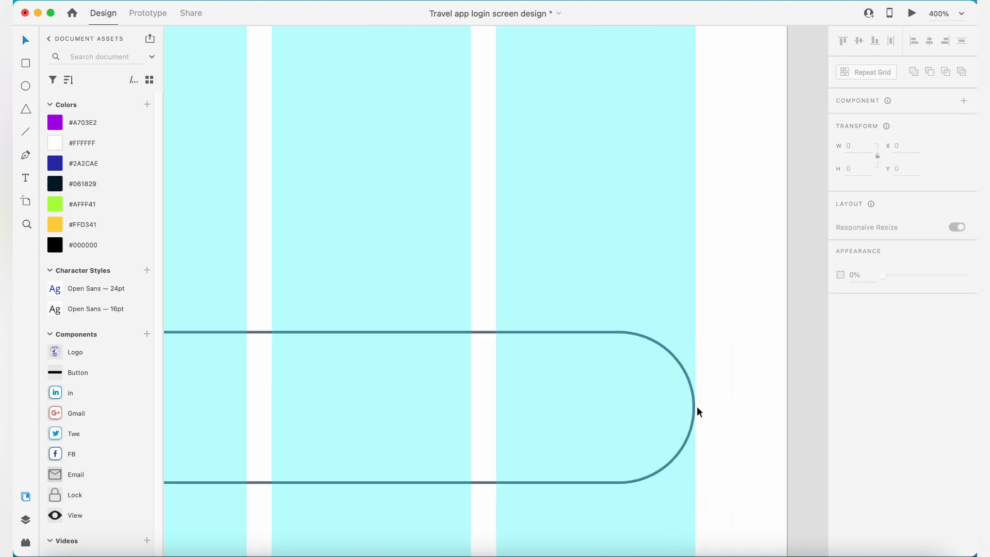
{"action": "scroll", "coordinate": [701, 412], "scroll_direction": "down", "scroll_amount": 10}
{"action": "left_click", "coordinate": [570, 365]}
{"action": "left_click_drag", "start_coordinate": [570, 365], "coordinate": [569, 395]}
{"action": "key", "text": "Escape"}
- Resize the upper rectangle to the outer grid column edges with a gap above it, and undo the last change
{"action": "scroll", "coordinate": [609, 309], "scroll_direction": "up", "scroll_amount": 5}
{"action": "left_click", "coordinate": [557, 236]}
{"action": "left_click_drag", "start_coordinate": [705, 64], "coordinate": [683, 88]}
{"action": "left_click_drag", "start_coordinate": [442, 89], "coordinate": [465, 104]}
{"action": "left_click", "coordinate": [487, 266]}
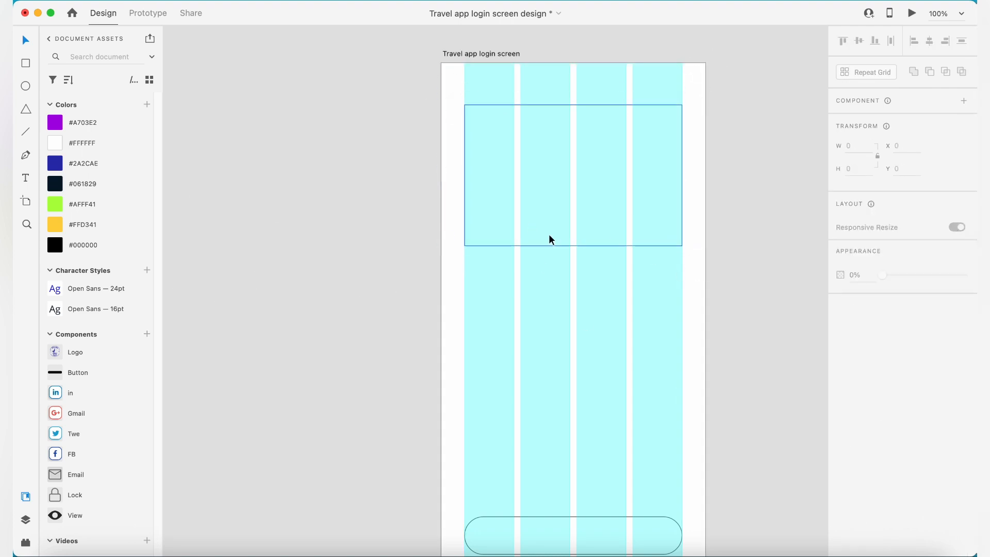
{"action": "key", "text": "super+z"}
- Place the Logo component over the upper rectangle and centre it horizontally on the artboard
{"action": "left_click_drag", "start_coordinate": [73, 354], "coordinate": [575, 200]}
{"action": "left_click", "coordinate": [929, 42]}
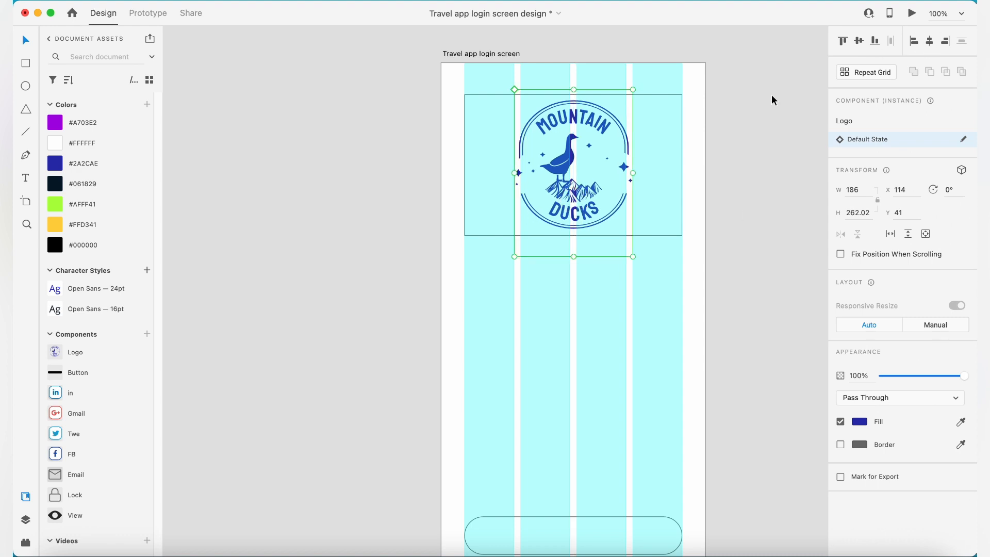
- Shrink the logo slightly, and clear away the placeholder rectangle behind it and the layout grid
{"action": "key", "text": "super+plus"}
{"action": "left_click_drag", "start_coordinate": [654, 340], "coordinate": [650, 332]}
{"action": "left_click_drag", "start_coordinate": [419, 334], "coordinate": [421, 328]}
{"action": "key", "text": "super+minus"}
{"action": "left_click", "coordinate": [640, 237]}
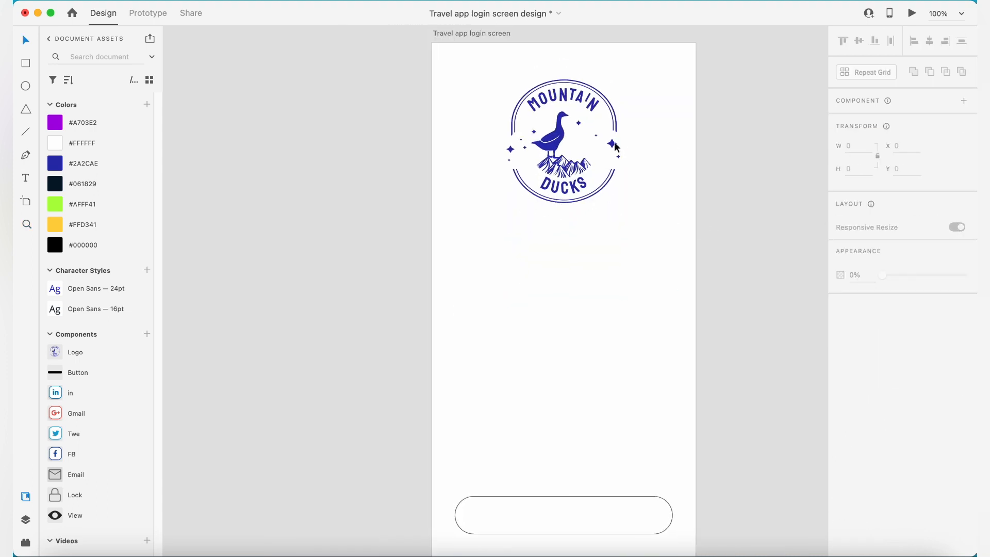
- Duplicate the pill shape as two stacked fields above the original, and move the original slightly up
{"action": "scroll", "coordinate": [682, 341], "scroll_direction": "down", "scroll_amount": 2}
{"action": "left_click", "coordinate": [596, 424]}
{"action": "left_click_drag", "start_coordinate": [597, 426], "coordinate": [598, 302]}
{"action": "left_click", "coordinate": [683, 321]}
{"action": "left_click_drag", "start_coordinate": [624, 442], "coordinate": [624, 426]}
- Add the heading text "Explore the beauty of journey..." below the logo and centre it horizontally
{"action": "key", "text": "t"}
{"action": "left_click", "coordinate": [489, 161]}
{"action": "type", "text": "Explore "}
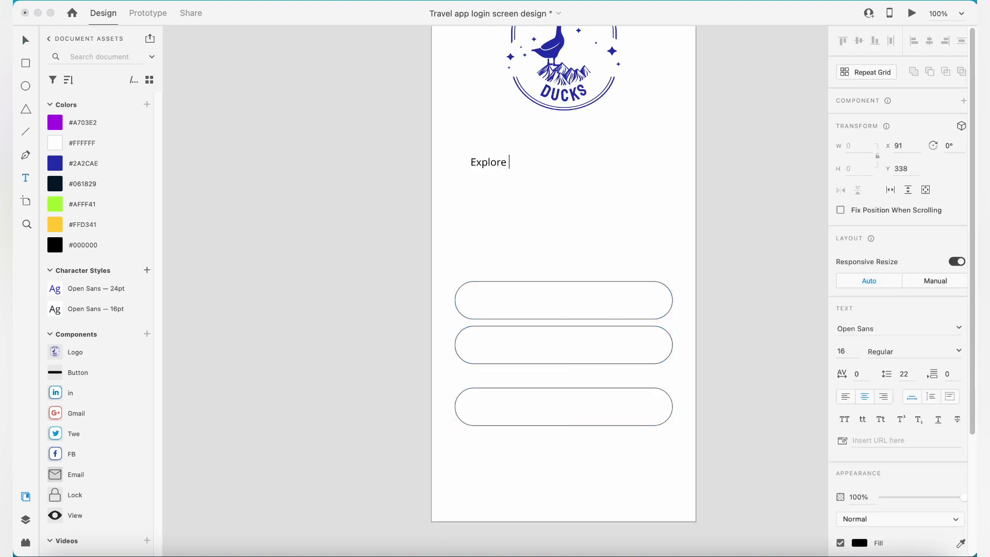
{"action": "type", "text": "the beauty of journey..."}
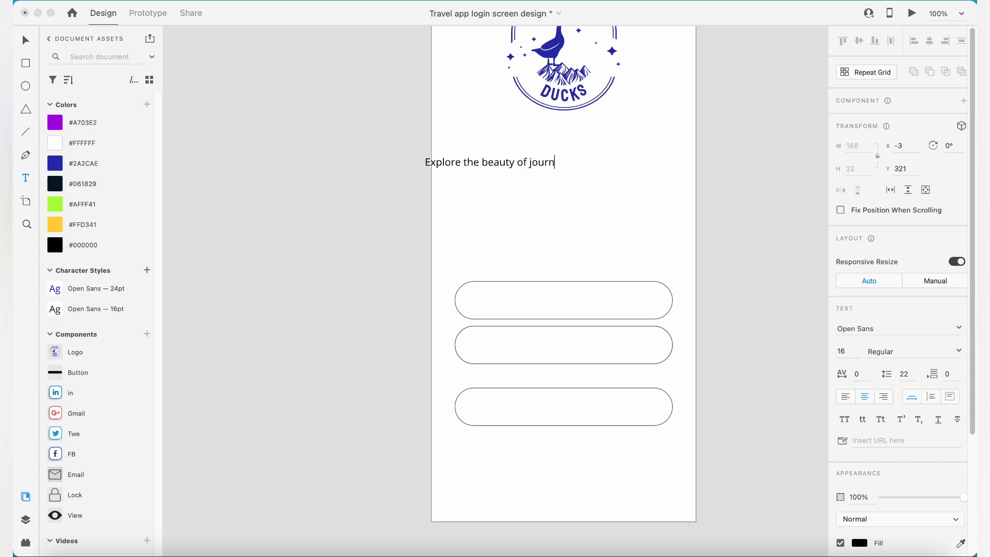
{"action": "key", "text": "Escape"}
{"action": "left_click", "coordinate": [930, 41]}
- Duplicate the heading below itself, change the copy to "Travel around the world with just a tap" and nudge it down
{"action": "left_click_drag", "start_coordinate": [607, 152], "coordinate": [581, 164]}
{"action": "double_click", "coordinate": [573, 161]}
{"action": "type", "text": "Travel arou"}
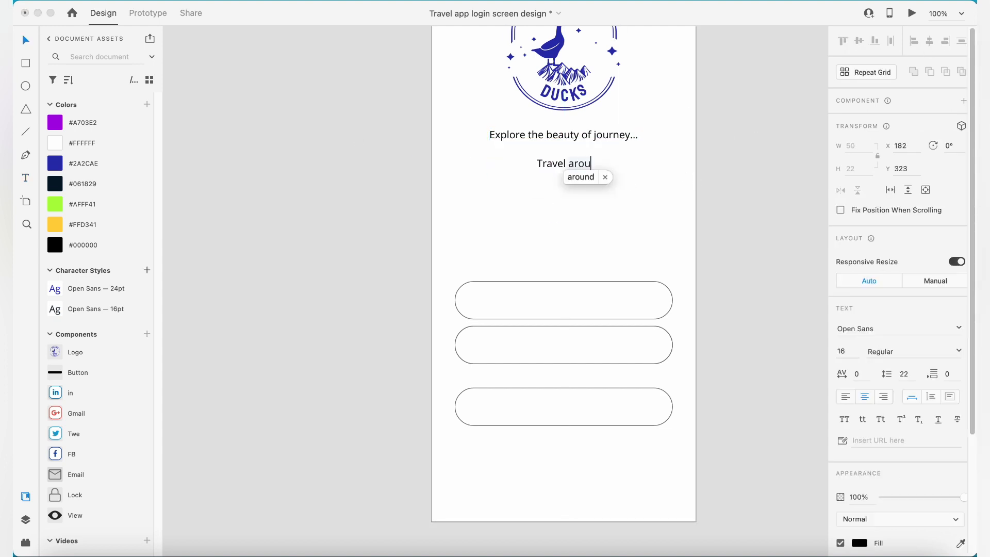
{"action": "type", "text": "nd the world with just a tap"}
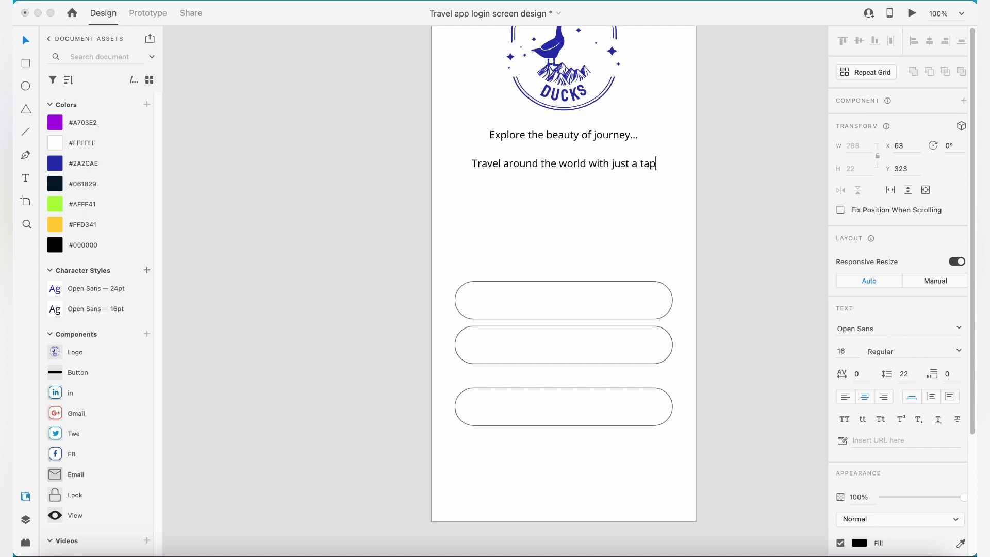
{"action": "key", "text": "Escape"}
{"action": "key", "text": "shift+Down"}
- Apply the Open Sans — 24pt character style to the "Explore the beauty of journey..." heading and make it Bold
{"action": "left_click", "coordinate": [534, 135]}
{"action": "left_click", "coordinate": [116, 289]}
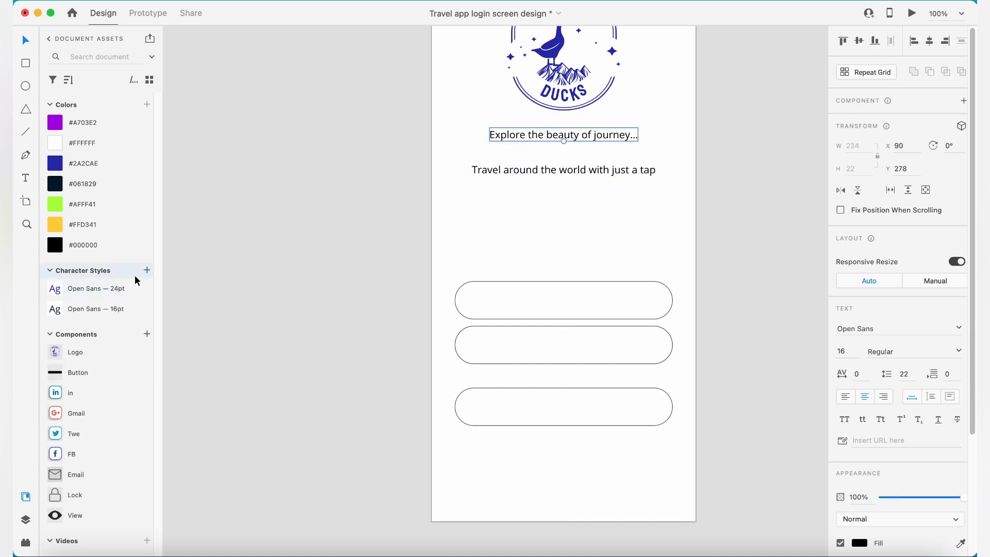
{"action": "left_click", "coordinate": [916, 352]}
{"action": "left_click", "coordinate": [891, 377]}
{"action": "left_click", "coordinate": [743, 232]}
- Break the heading into two lines before "Journey..."
{"action": "double_click", "coordinate": [619, 137]}
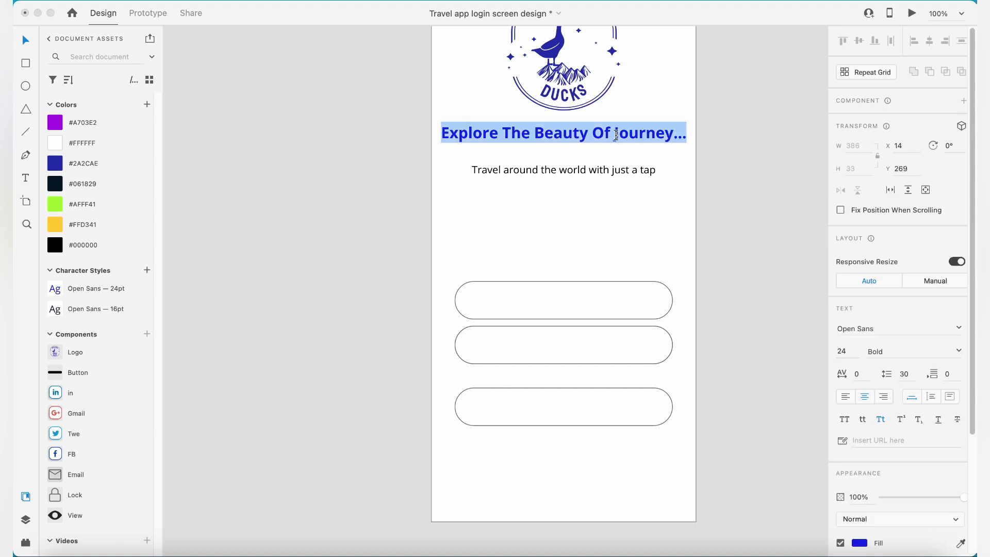
{"action": "left_click", "coordinate": [614, 137]}
{"action": "key", "text": "Return"}
{"action": "left_click", "coordinate": [762, 106]}
- Apply the Open Sans — 16pt character style to the tagline and shift both text blocks slightly down
{"action": "left_click", "coordinate": [648, 171]}
{"action": "left_click", "coordinate": [125, 314]}
{"action": "left_click_drag", "start_coordinate": [599, 169], "coordinate": [599, 175]}
{"action": "left_click", "coordinate": [584, 139], "text": "shift"}
{"action": "left_click_drag", "start_coordinate": [585, 138], "coordinate": [586, 144]}
{"action": "left_click", "coordinate": [743, 155]}
{"action": "left_click", "coordinate": [630, 181]}
{"action": "left_click", "coordinate": [691, 179]}
{"action": "scroll", "coordinate": [691, 179], "scroll_direction": "down", "scroll_amount": 2}
{"action": "scroll", "coordinate": [670, 175], "scroll_direction": "up", "scroll_amount": 1}
- Duplicate the tagline into the uppermost pill-shaped field and change its text to "E-Mail"
{"action": "left_click", "coordinate": [593, 171]}
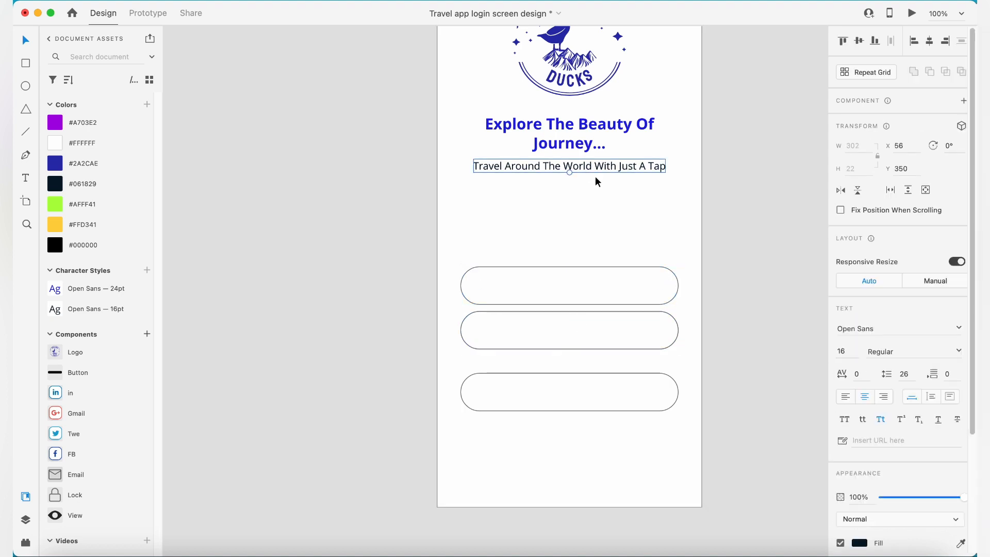
{"action": "left_click_drag", "start_coordinate": [600, 166], "coordinate": [601, 285]}
{"action": "double_click", "coordinate": [654, 291]}
{"action": "type", "text": "E-Mail"}
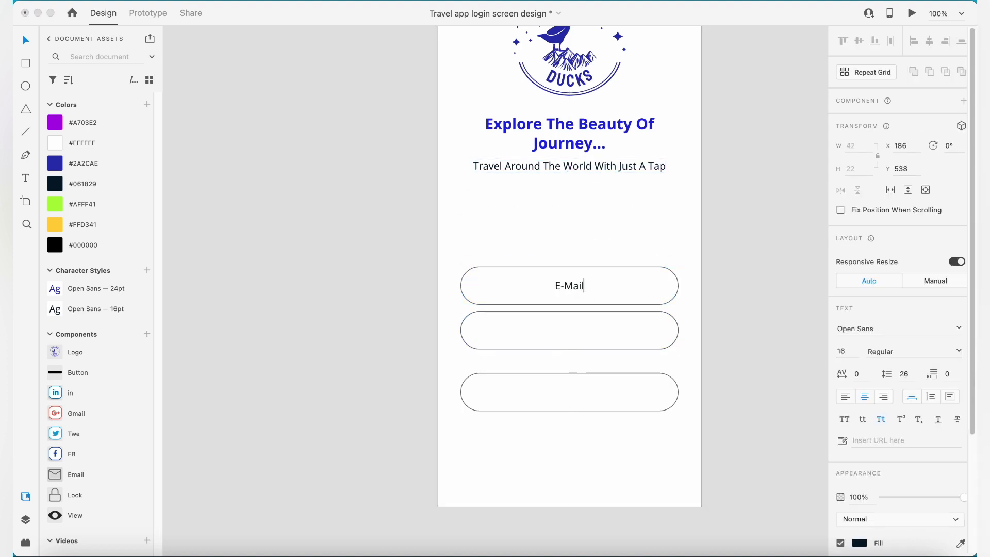
{"action": "key", "text": "Escape"}
- Duplicate the E-Mail label into the second field and change its text to "Password"
{"action": "left_click_drag", "start_coordinate": [570, 289], "coordinate": [575, 332]}
{"action": "double_click", "coordinate": [572, 330]}
{"action": "type", "text": "Password"}
{"action": "key", "text": "Escape"}
- Left-align the E-Mail and Password labels with each other and move them near the fields' left ends at X 56
{"action": "left_click", "coordinate": [580, 286], "text": "shift"}
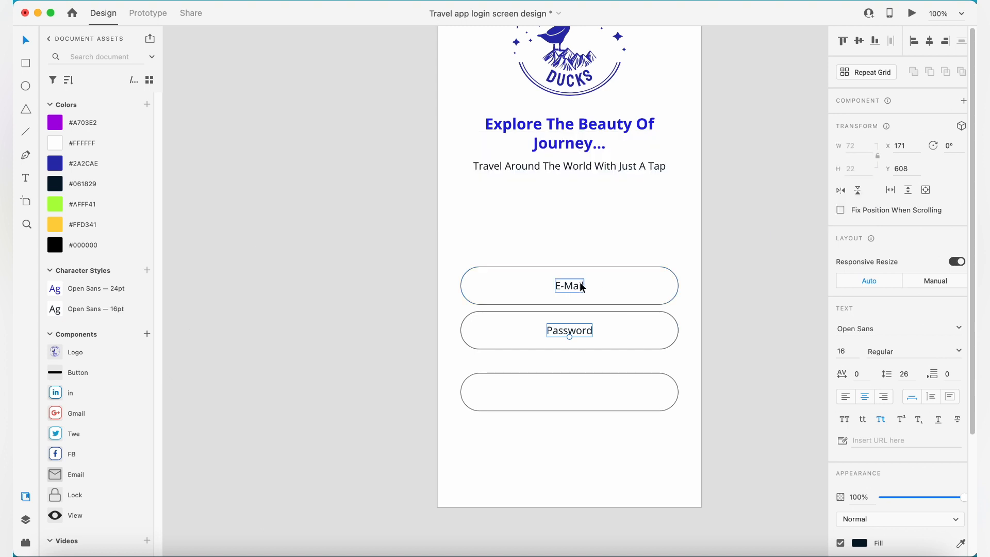
{"action": "left_click", "coordinate": [914, 41]}
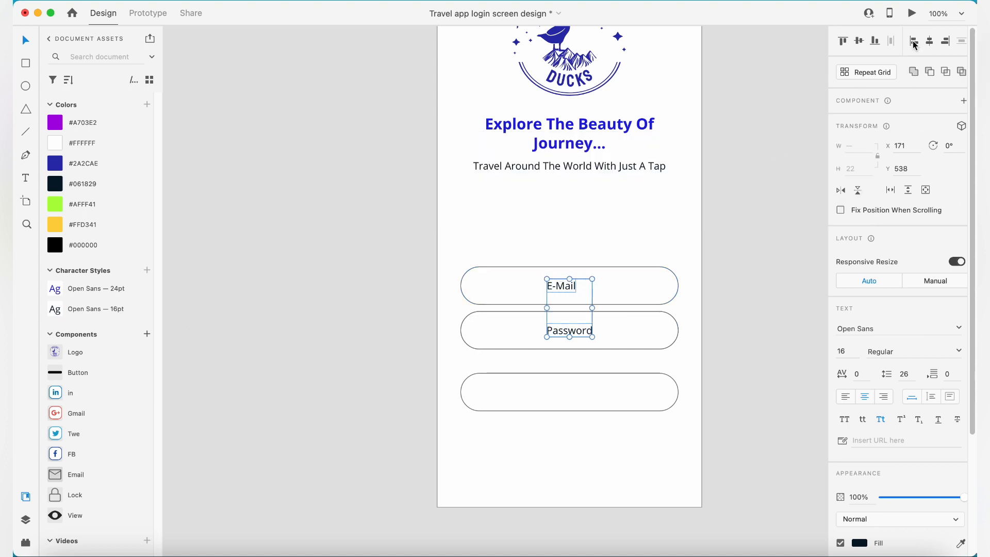
{"action": "left_click_drag", "start_coordinate": [571, 286], "coordinate": [499, 291]}
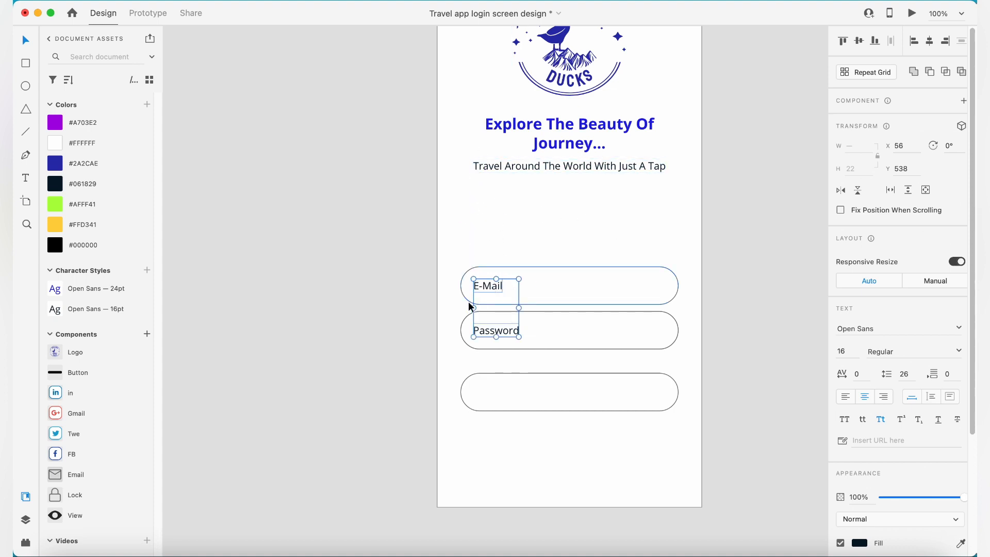
{"action": "left_click", "coordinate": [739, 291]}
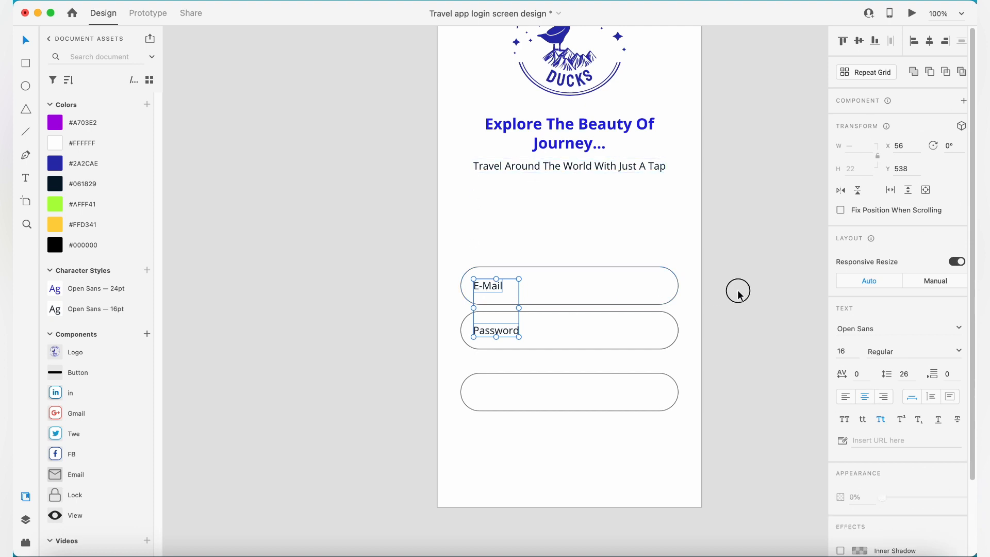
- Set the font size of the E-Mail and Password labels to 14
{"action": "left_click", "coordinate": [485, 289]}
{"action": "left_click", "coordinate": [507, 328], "text": "shift"}
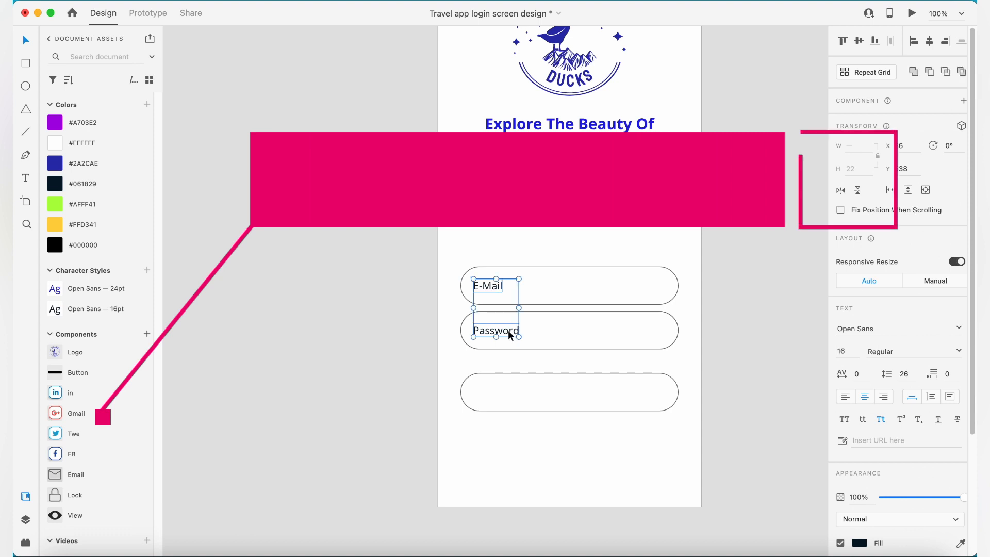
{"action": "left_click", "coordinate": [850, 355]}
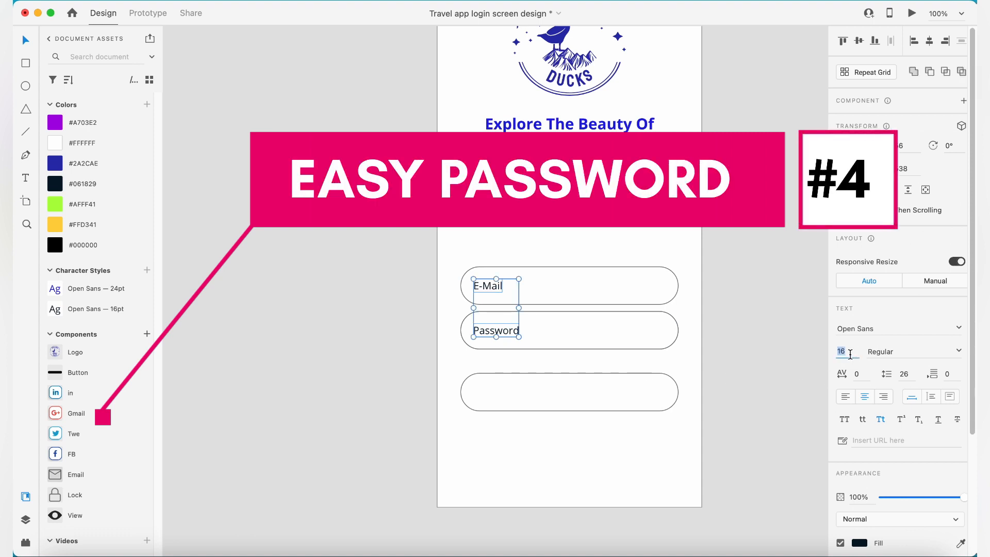
{"action": "type", "text": "14"}
{"action": "key", "text": "Return"}
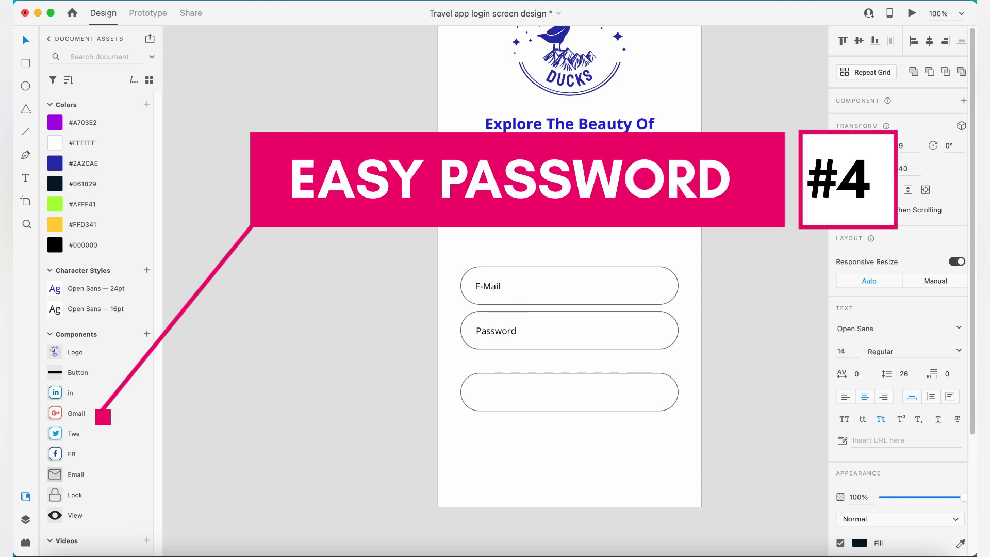
{"action": "left_click", "coordinate": [776, 360]}
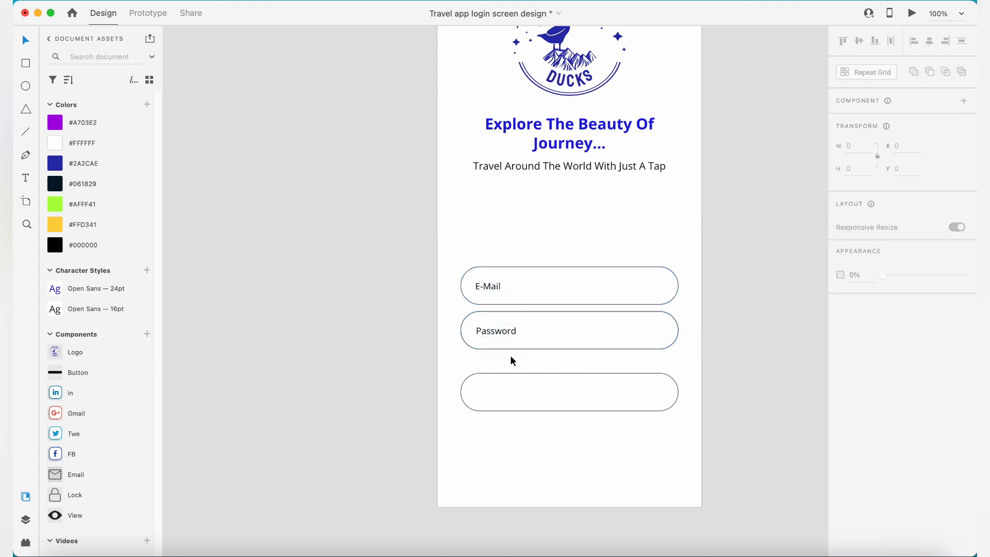
- Duplicate the Password label into the lowest pill shape and change its text to "Login"
{"action": "left_click", "coordinate": [501, 329]}
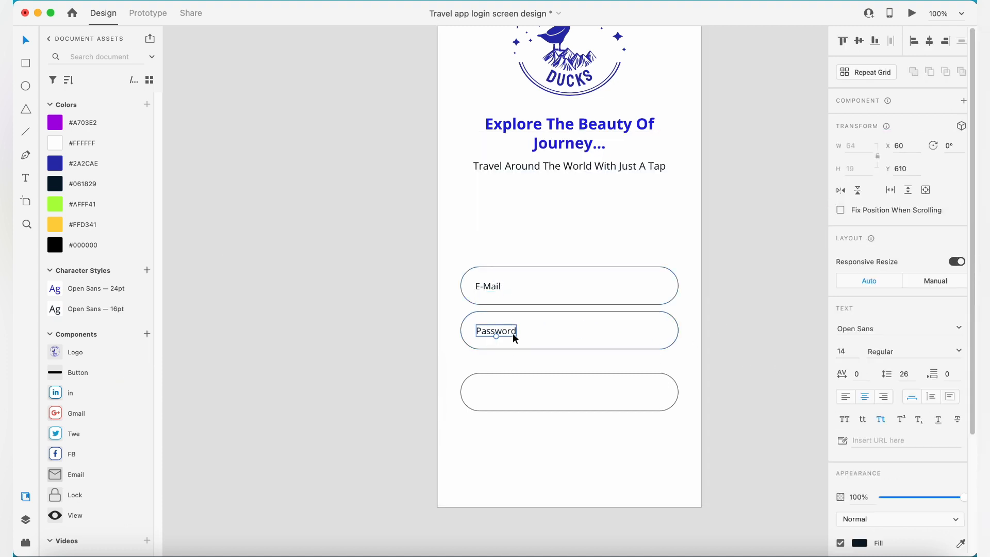
{"action": "left_click_drag", "start_coordinate": [513, 333], "coordinate": [573, 393]}
{"action": "double_click", "coordinate": [562, 392]}
{"action": "type", "text": "Login"}
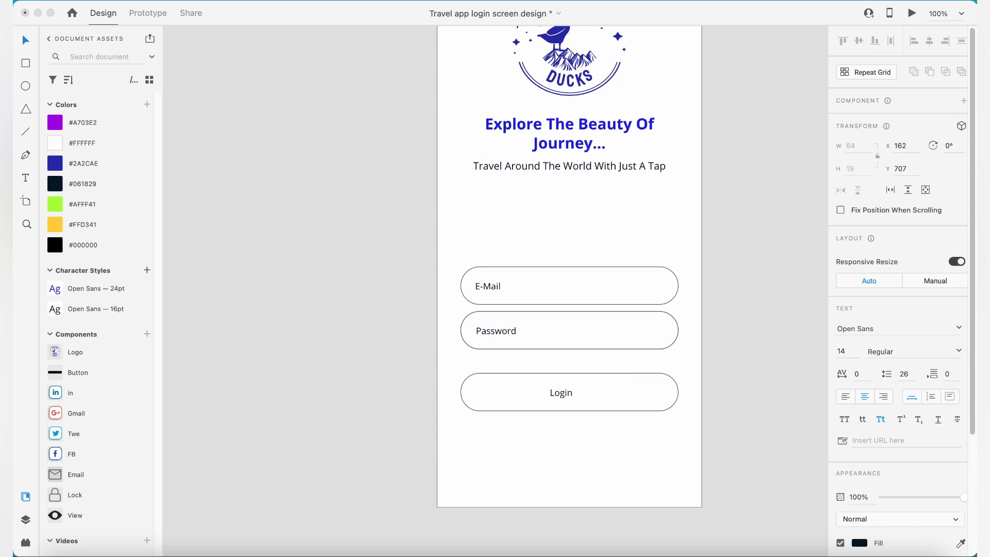
{"action": "left_click", "coordinate": [852, 354]}
{"action": "type", "text": "18"}
{"action": "key", "text": "Escape"}
- Set the Login label's font size to 18 and align it vertically to the middle of its pill shape
{"action": "left_click", "coordinate": [843, 352]}
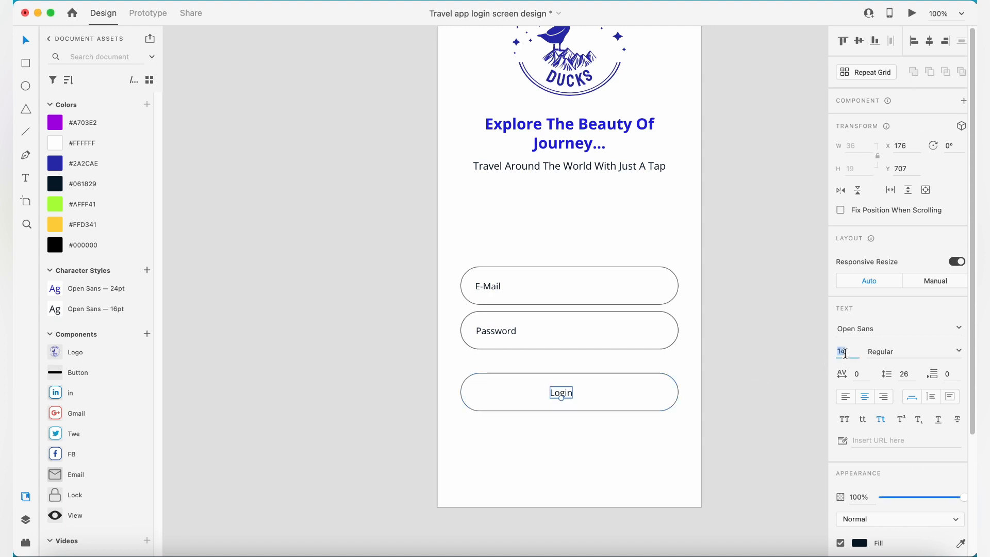
{"action": "type", "text": "18"}
{"action": "key", "text": "Return"}
{"action": "left_click", "coordinate": [641, 406], "text": "shift"}
{"action": "left_click", "coordinate": [860, 42]}
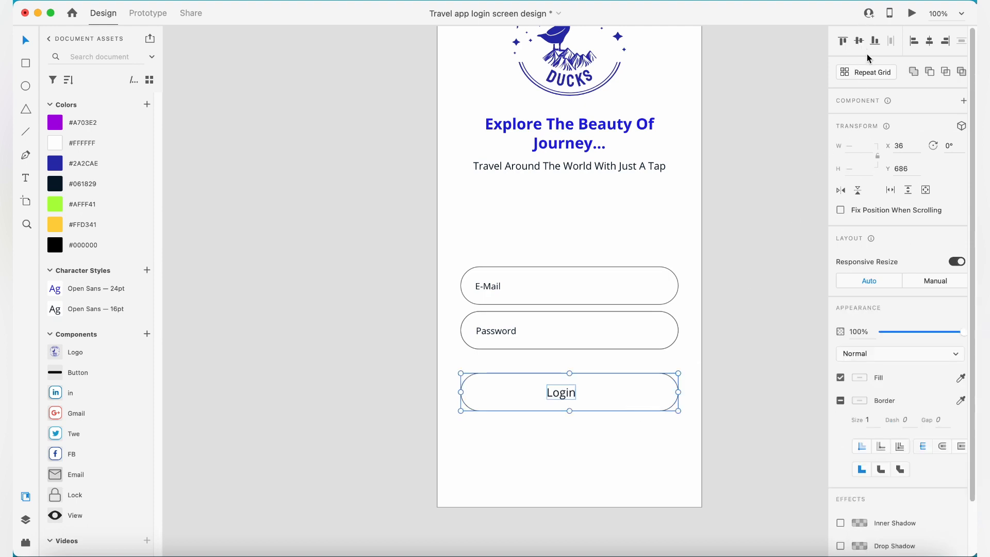
- Centre the Login label horizontally in its pill shape and nudge it vertically to Y 703
{"action": "left_click", "coordinate": [931, 41]}
{"action": "left_click", "coordinate": [791, 248]}
{"action": "left_click", "coordinate": [571, 400]}
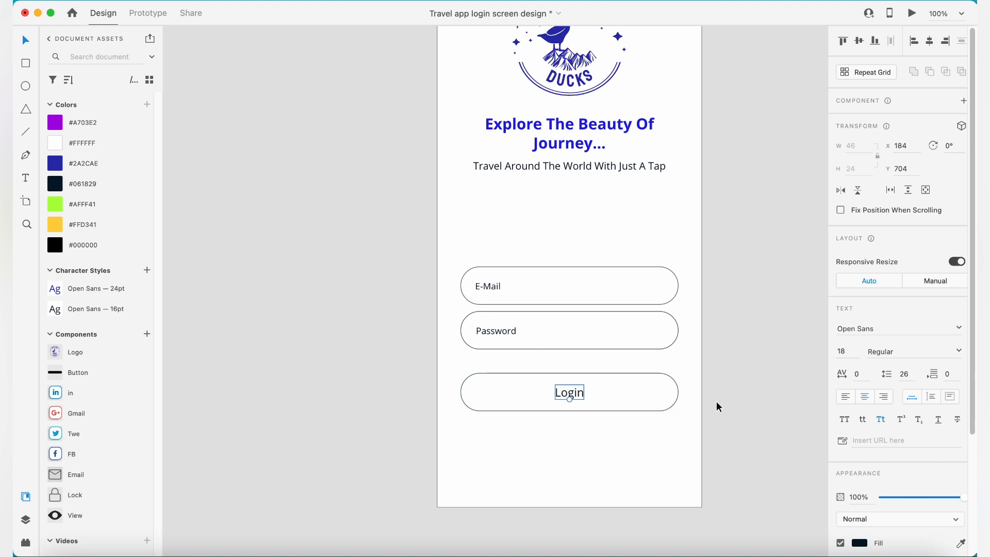
{"action": "key", "text": "Up"}
{"action": "key", "text": "Up"}
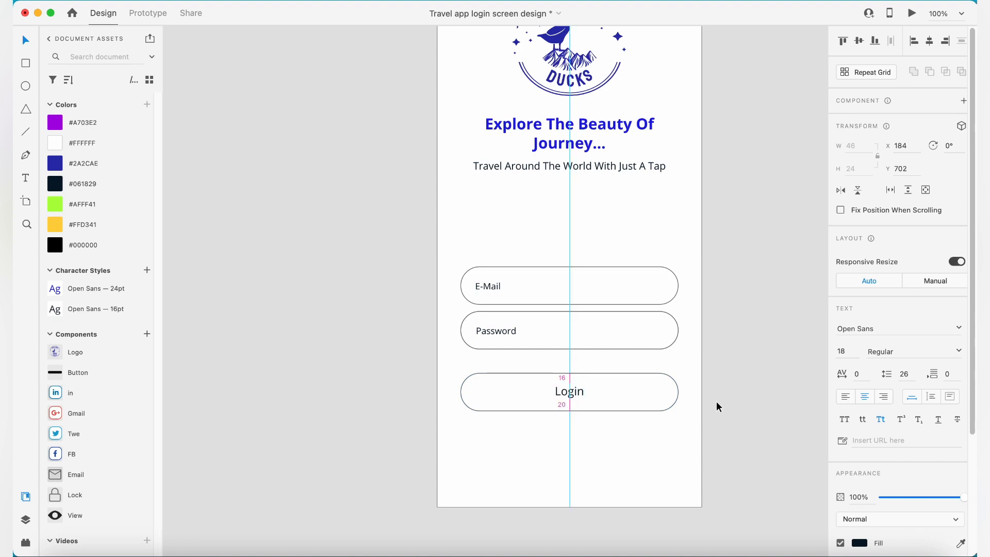
{"action": "left_click", "coordinate": [759, 363]}
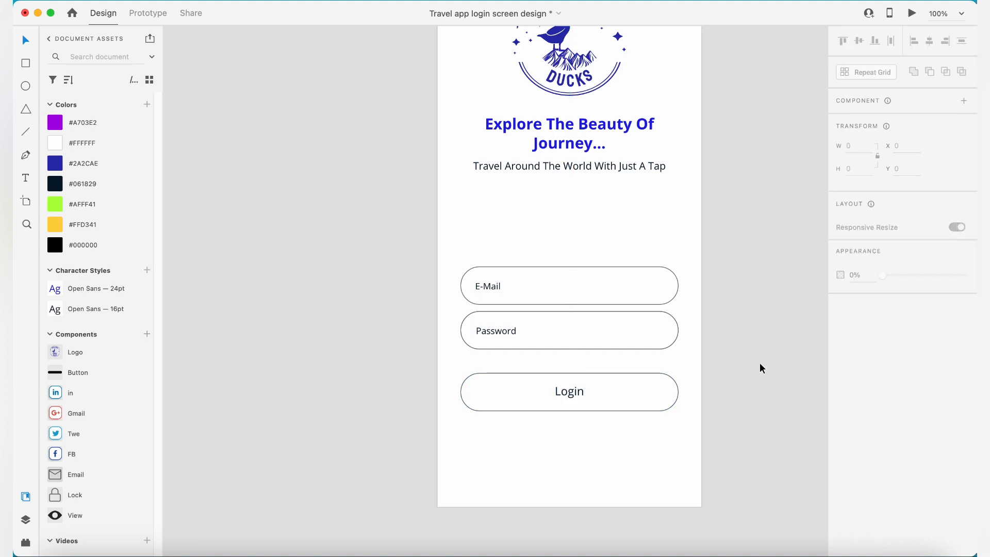
{"action": "left_click", "coordinate": [581, 393]}
{"action": "key", "text": "Down"}
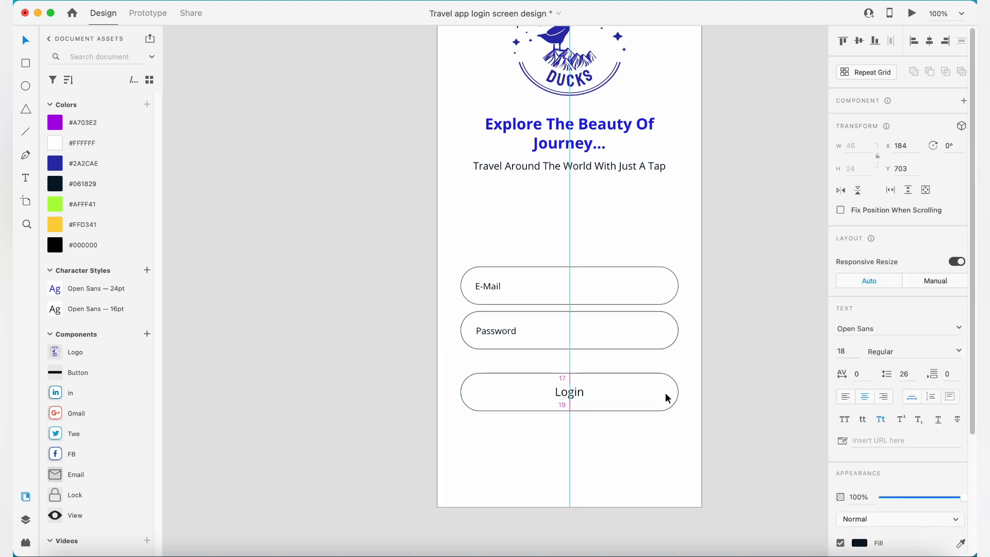
{"action": "left_click", "coordinate": [729, 358]}
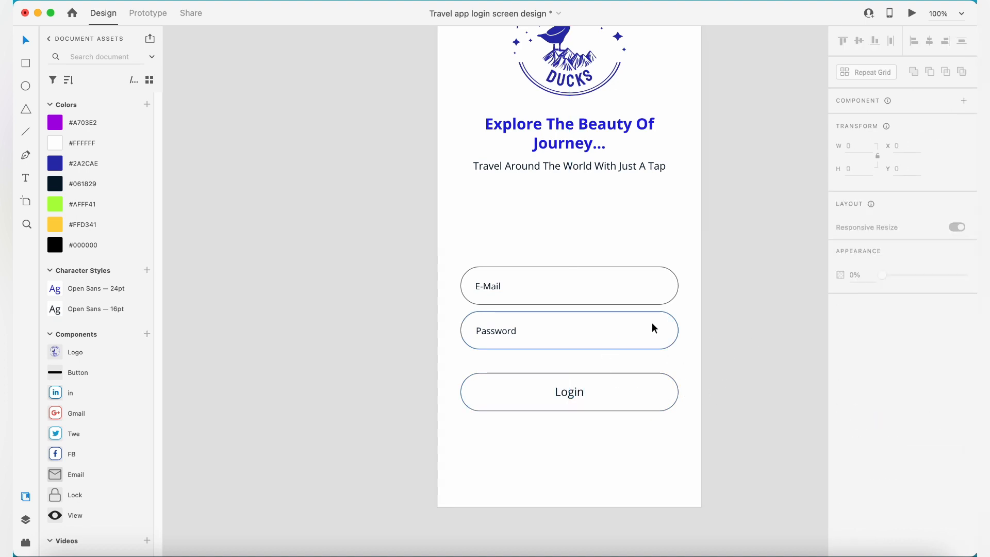
{"action": "scroll", "coordinate": [741, 327], "scroll_direction": "up", "scroll_amount": 2}
{"action": "scroll", "coordinate": [742, 320], "scroll_direction": "down", "scroll_amount": 1}
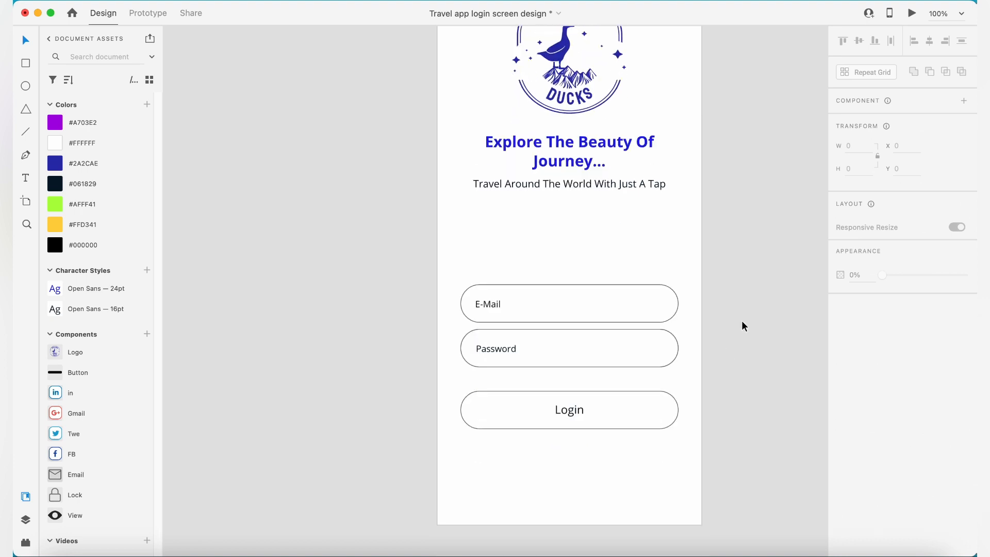
{"action": "scroll", "coordinate": [742, 321], "scroll_direction": "down", "scroll_amount": 2}
{"action": "scroll", "coordinate": [742, 330], "scroll_direction": "up", "scroll_amount": 1}
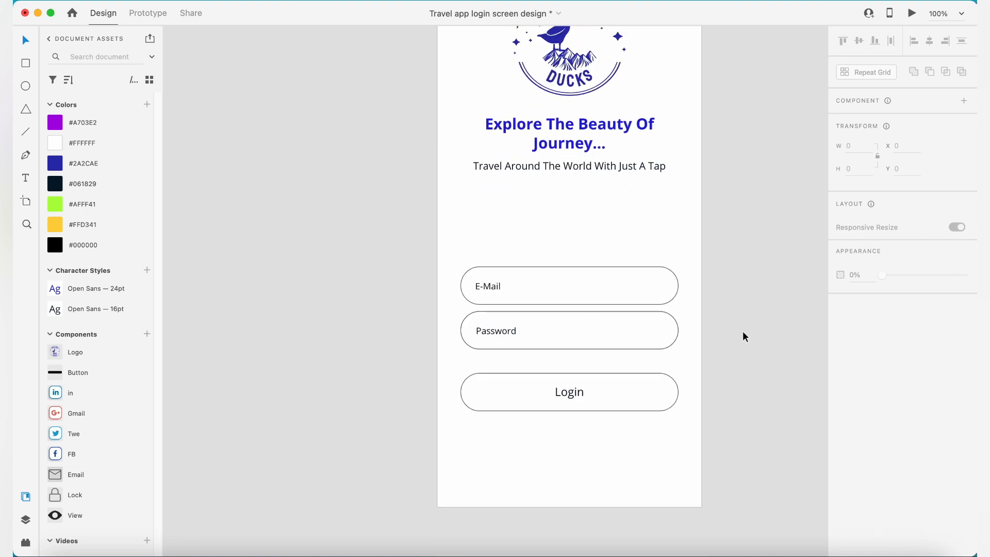
{"action": "left_click", "coordinate": [484, 289]}
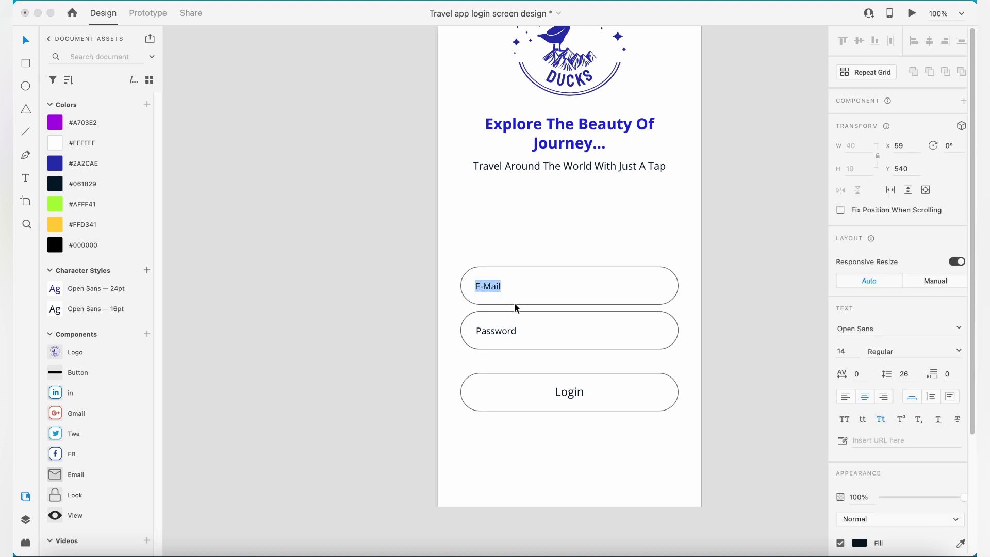
- Duplicate the Password label just below the Password field and change the copy's text to "Remember Me"
{"action": "left_click", "coordinate": [508, 338]}
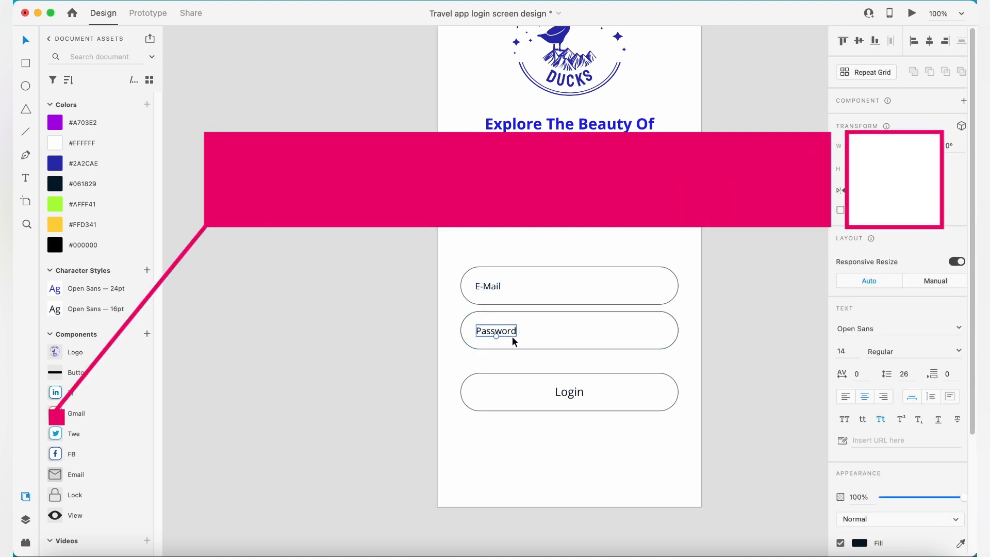
{"action": "left_click_drag", "start_coordinate": [512, 336], "coordinate": [513, 360]}
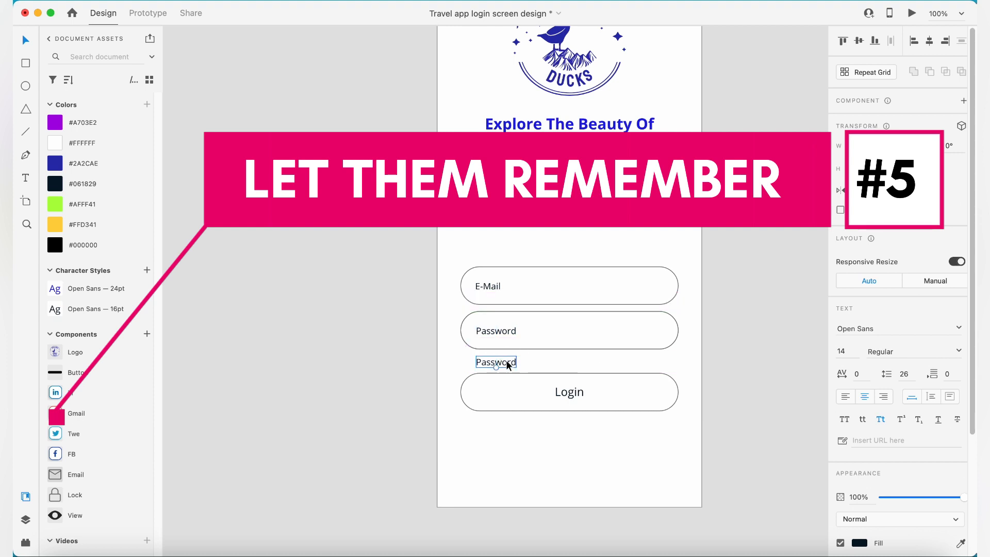
{"action": "double_click", "coordinate": [514, 361]}
{"action": "type", "text": "R"}
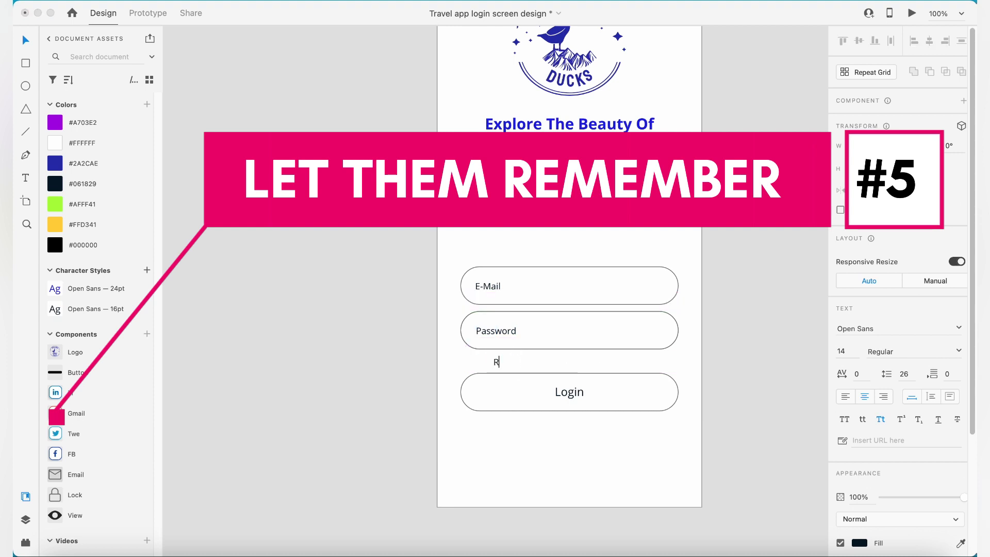
{"action": "type", "text": "e"}
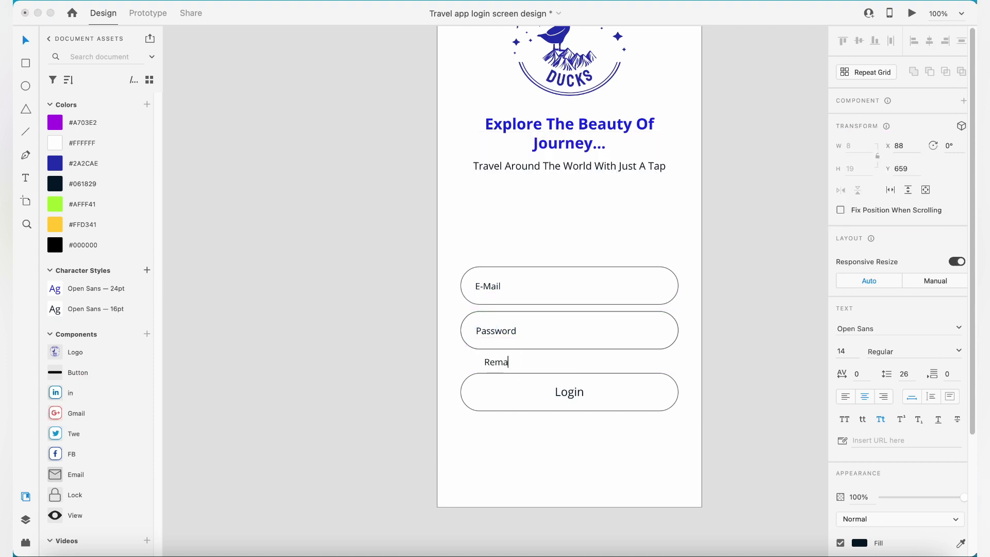
{"action": "type", "text": "member Mr"}
{"action": "key", "text": "BackSpace"}
{"action": "type", "text": "e"}
{"action": "key", "text": "Escape"}
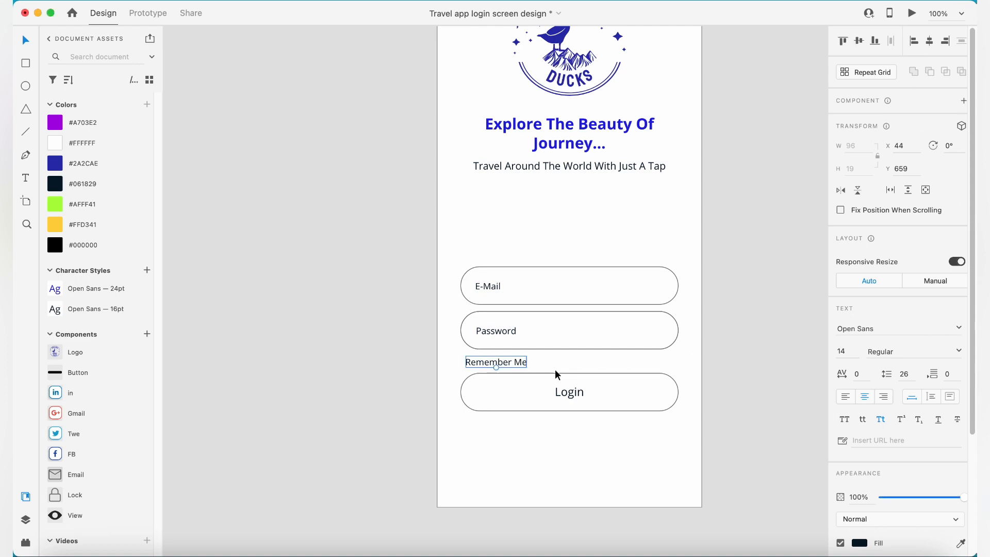
- Duplicate the Remember Me label toward the Password field's right end and change the copy's text to "Forgot Password?"
{"action": "left_click_drag", "start_coordinate": [522, 364], "coordinate": [655, 367]}
{"action": "double_click", "coordinate": [655, 367]}
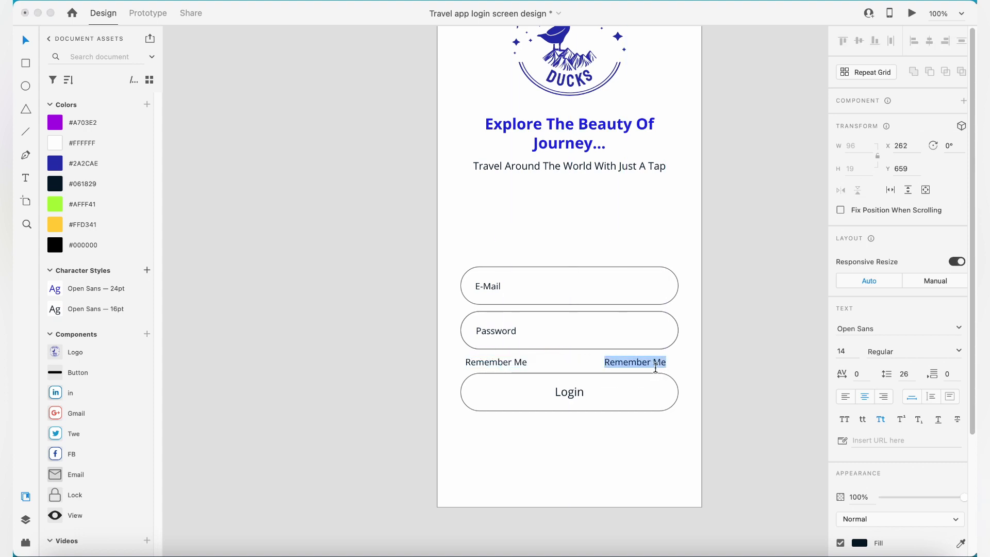
{"action": "type", "text": "Forgot Password?"}
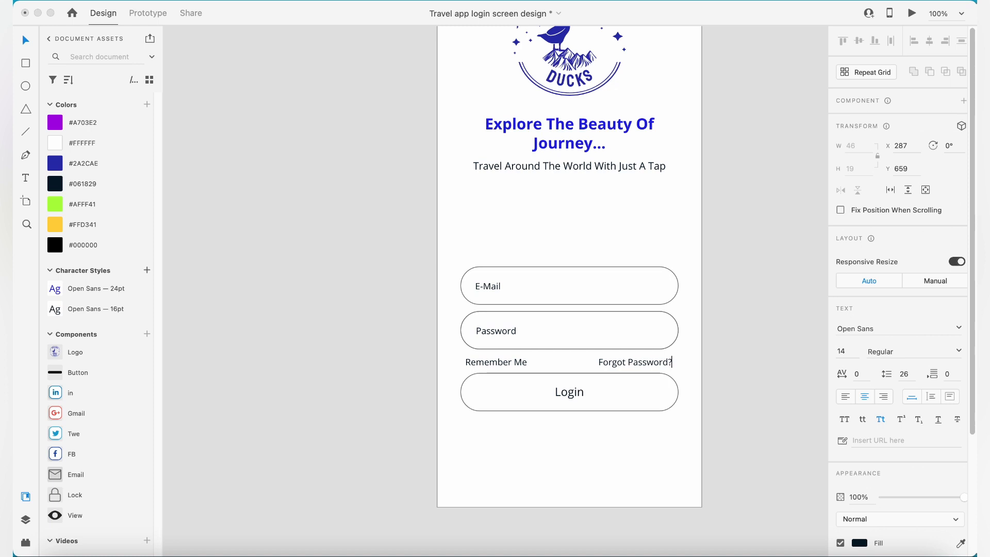
{"action": "key", "text": "Escape"}
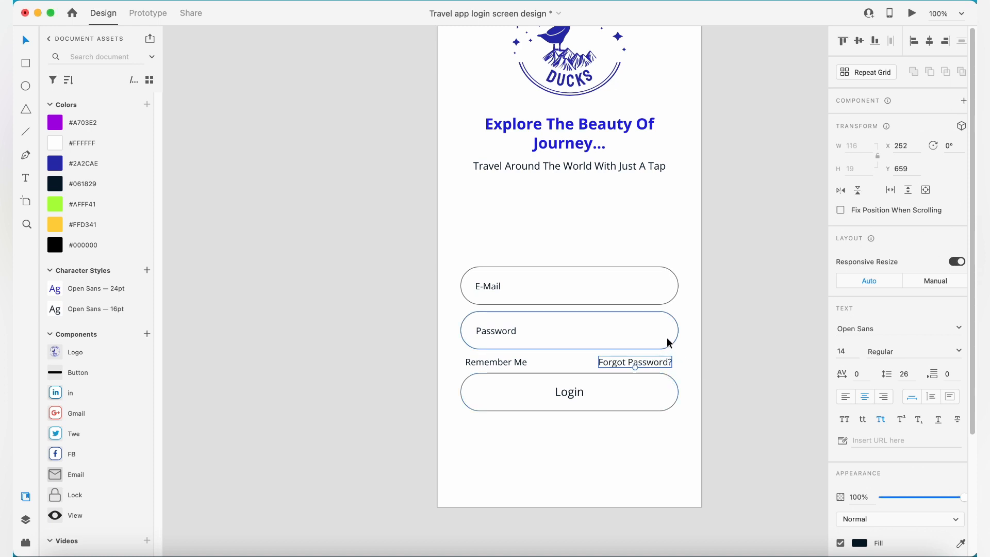
- Align the Forgot Password? label's right edge with the right edge of the Password field
{"action": "left_click", "coordinate": [667, 338], "text": "shift"}
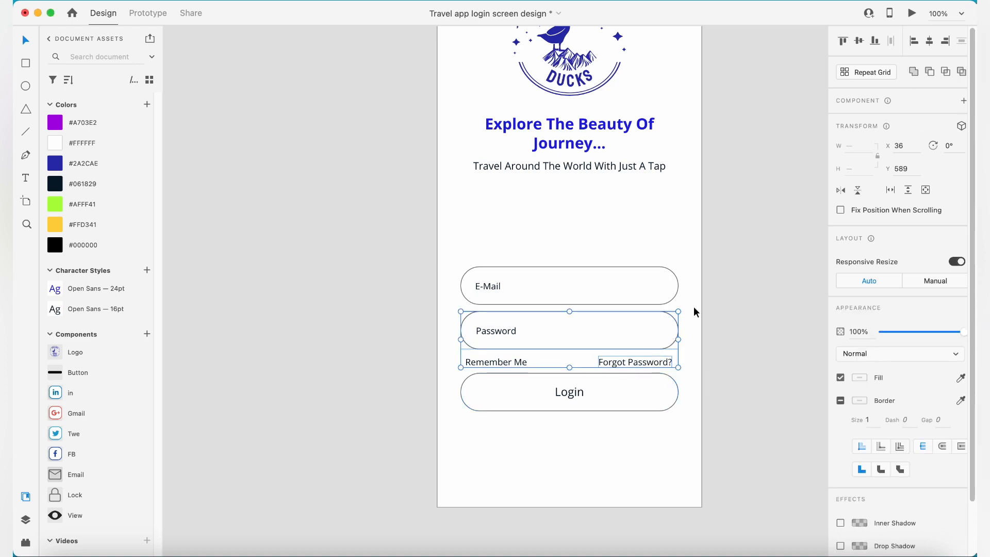
{"action": "left_click", "coordinate": [955, 44]}
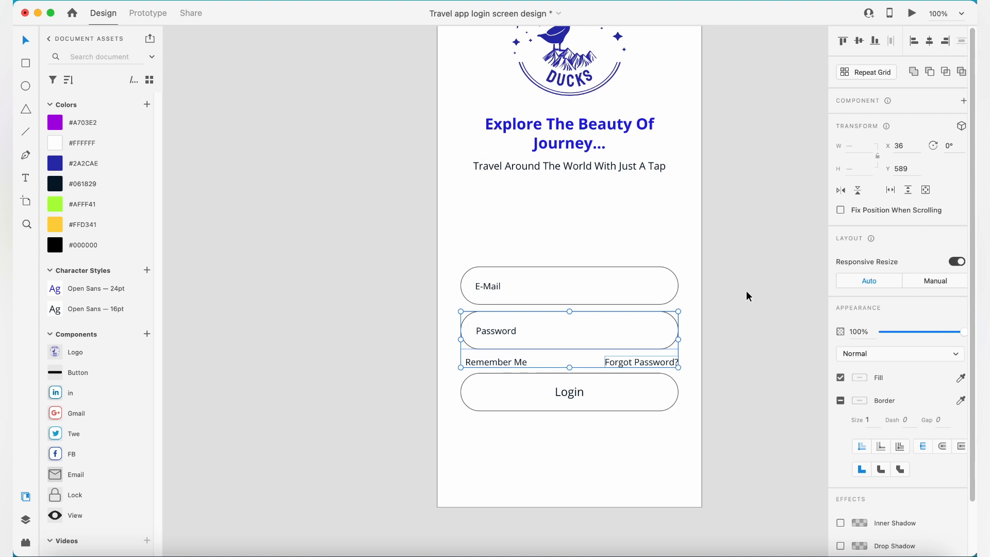
{"action": "left_click", "coordinate": [747, 289]}
- Move the Remember Me label right to X 92, making room for an icon before it
{"action": "left_click", "coordinate": [503, 361]}
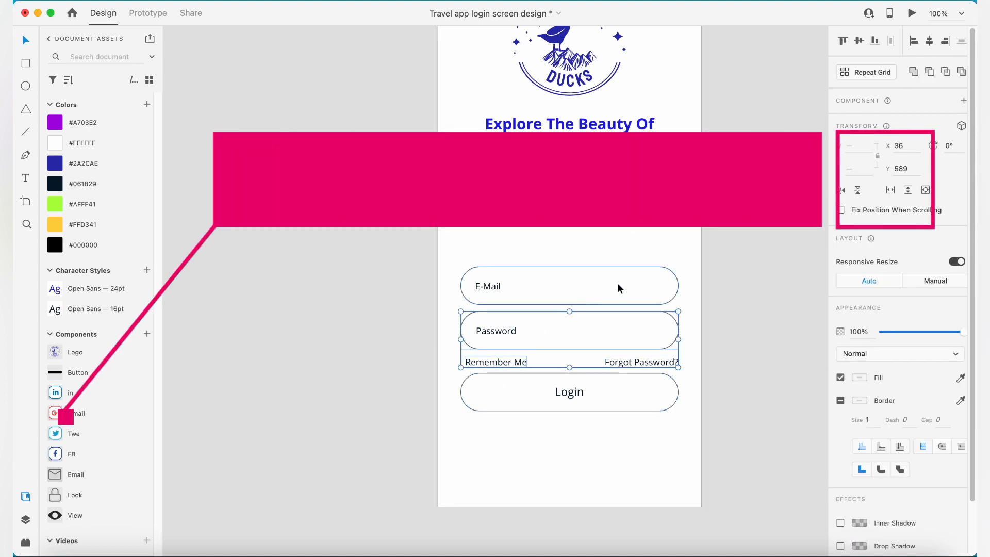
{"action": "left_click", "coordinate": [761, 313]}
{"action": "left_click_drag", "start_coordinate": [499, 360], "coordinate": [530, 361]}
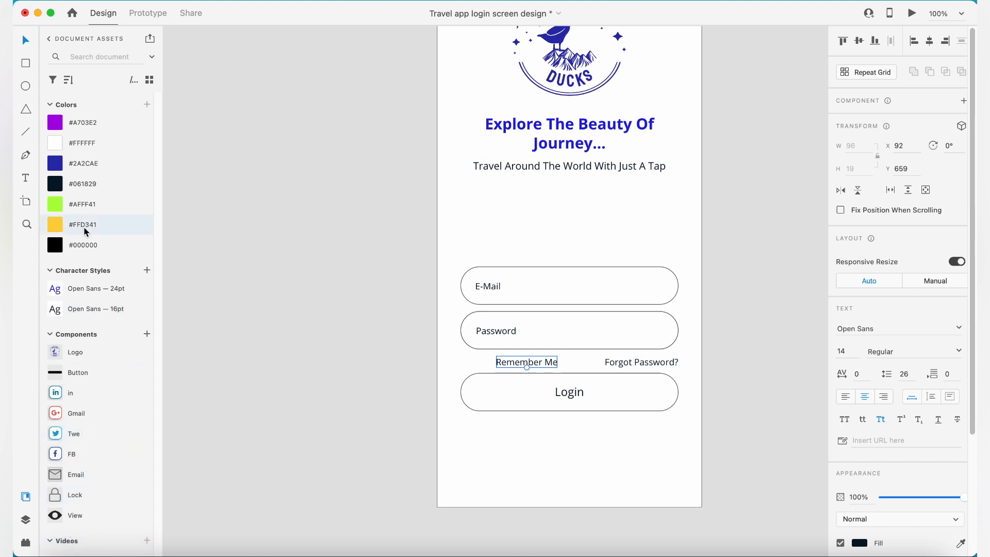
- Open the Icons 4 Design plugin and search its icons for "check"
{"action": "left_click", "coordinate": [50, 39]}
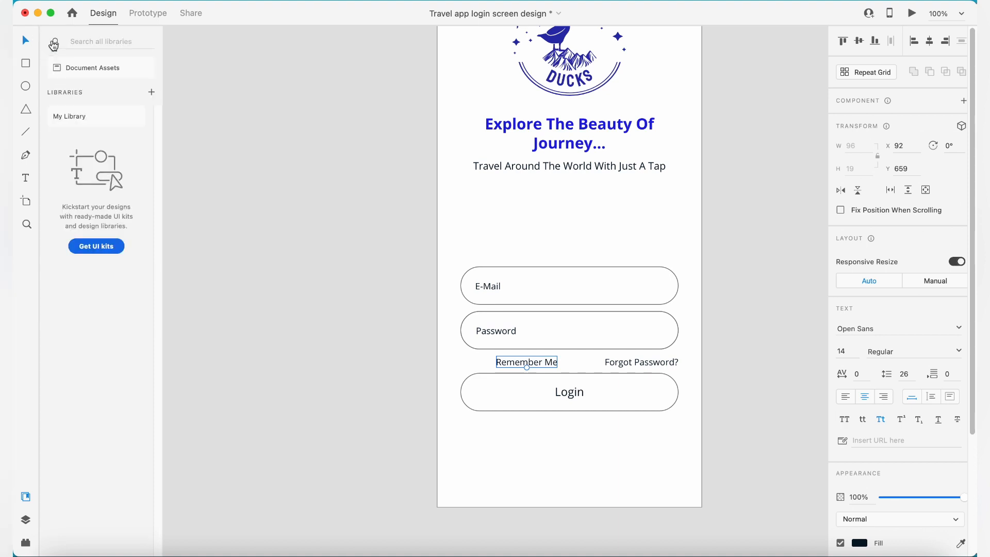
{"action": "left_click", "coordinate": [27, 541]}
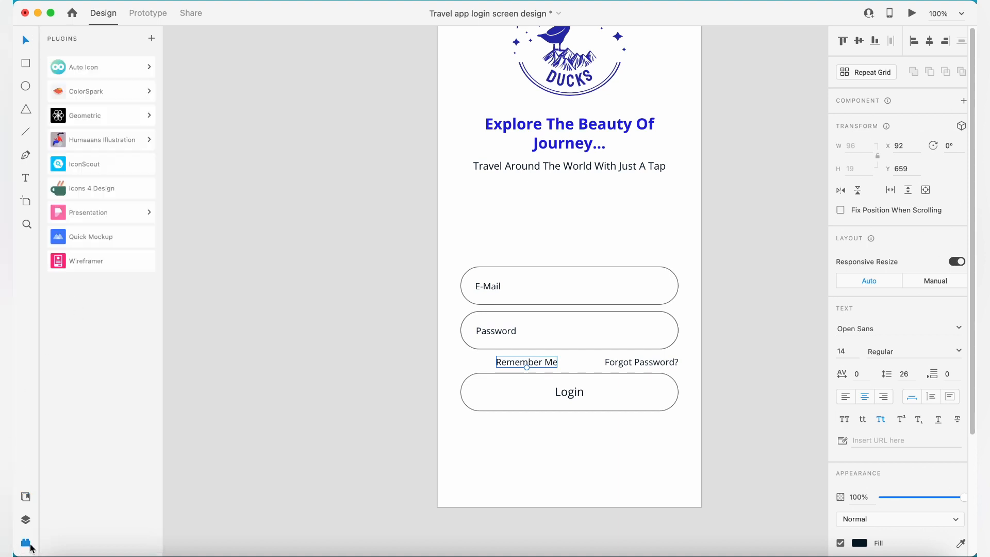
{"action": "left_click", "coordinate": [94, 190]}
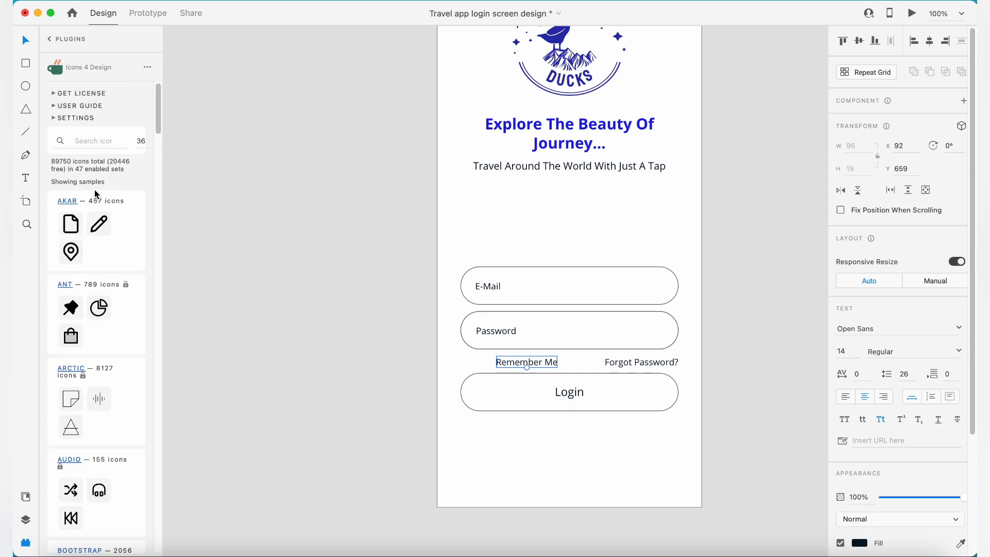
{"action": "left_click", "coordinate": [95, 142]}
{"action": "type", "text": "check"}
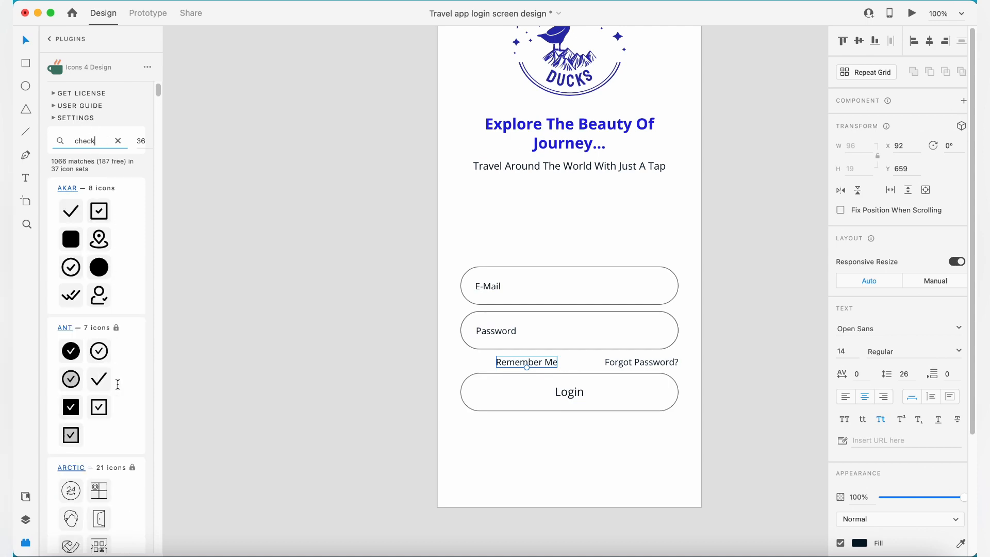
- Insert the solid circle check icon from the Font Awesome Solid set
{"action": "scroll", "coordinate": [75, 417], "scroll_direction": "down", "scroll_amount": 20}
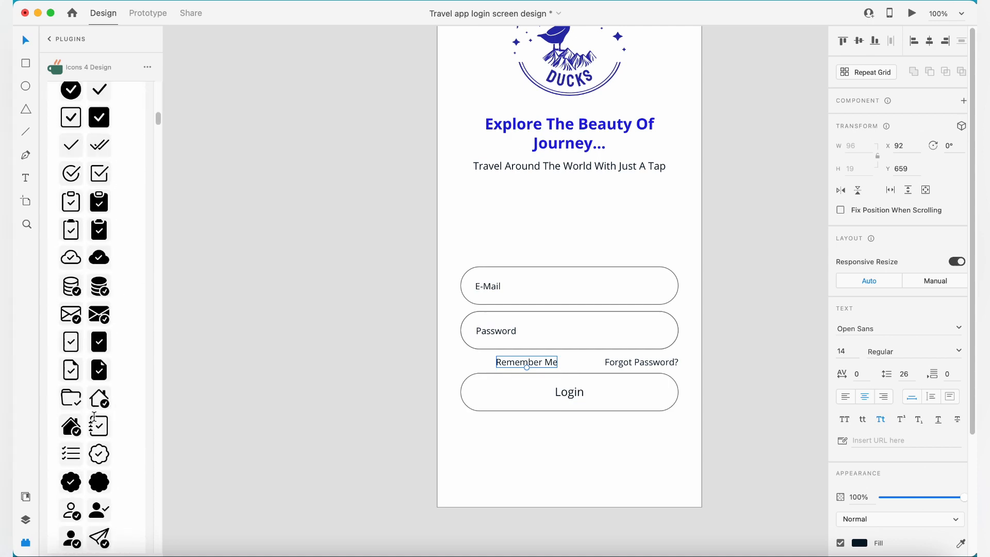
{"action": "scroll", "coordinate": [95, 415], "scroll_direction": "down", "scroll_amount": 20}
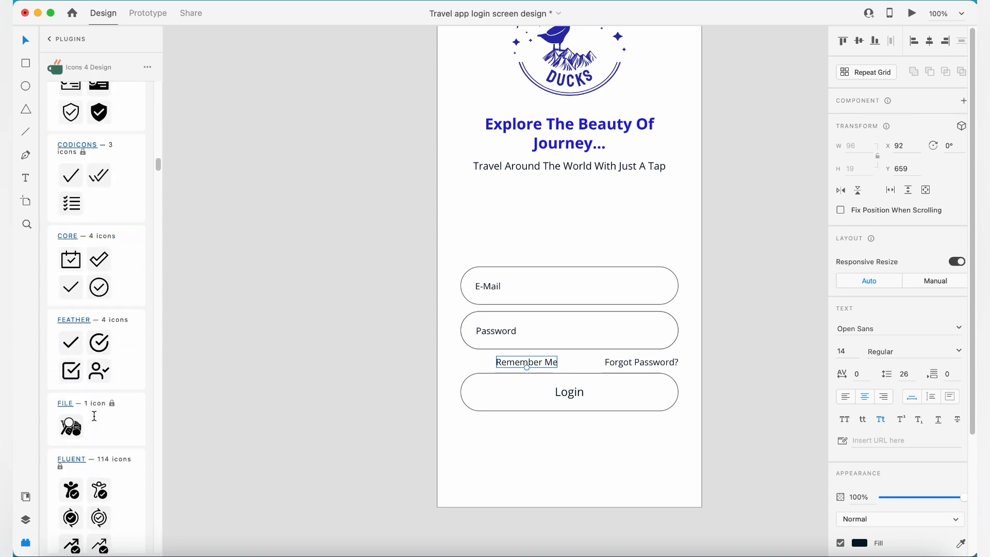
{"action": "scroll", "coordinate": [94, 413], "scroll_direction": "down", "scroll_amount": 15}
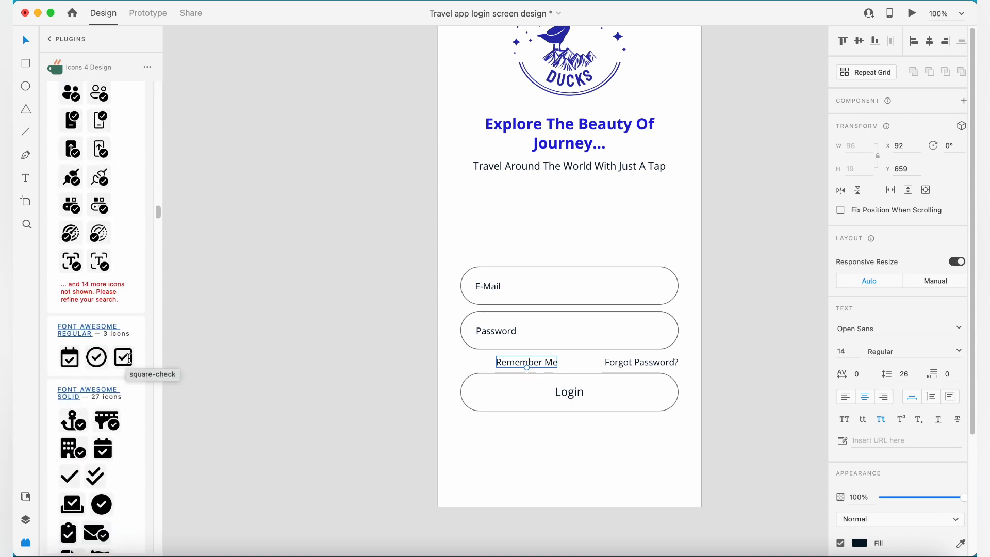
{"action": "scroll", "coordinate": [129, 357], "scroll_direction": "down", "scroll_amount": 8}
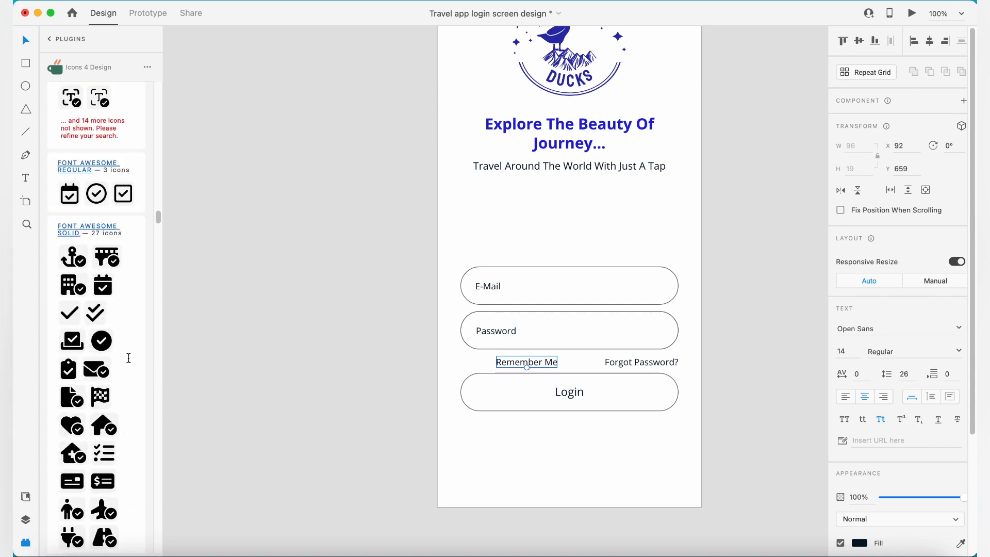
{"action": "scroll", "coordinate": [126, 338], "scroll_direction": "down", "scroll_amount": 2}
{"action": "left_click", "coordinate": [107, 273]}
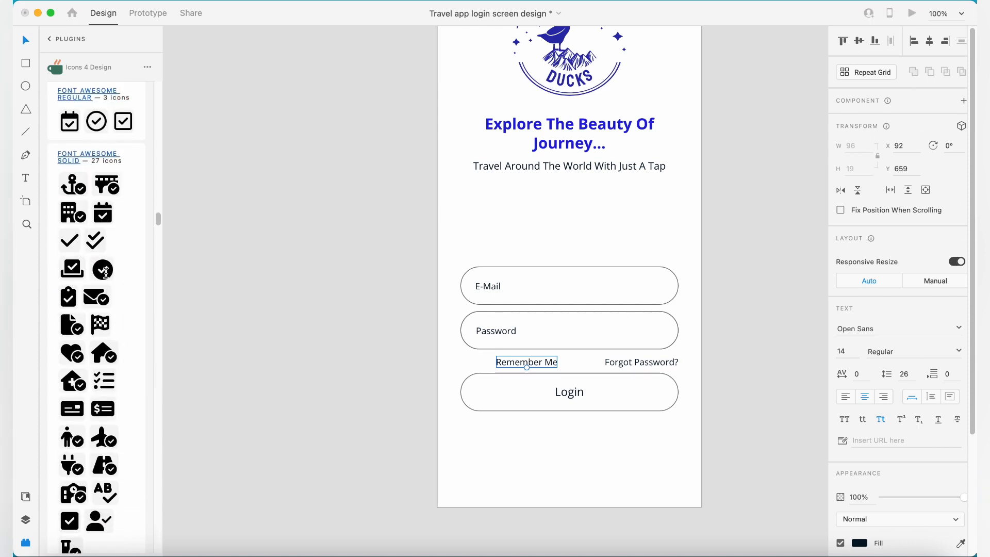
- Place the check icon at the left edge below the Password field, with the Remember Me label beside it at X 60
{"action": "left_click_drag", "start_coordinate": [496, 292], "coordinate": [510, 446]}
{"action": "scroll", "coordinate": [509, 447], "scroll_direction": "down", "scroll_amount": 8}
{"action": "left_click_drag", "start_coordinate": [511, 32], "coordinate": [512, 290]}
{"action": "left_click", "coordinate": [548, 291], "text": "shift"}
{"action": "left_click", "coordinate": [874, 41]}
{"action": "left_click", "coordinate": [799, 229]}
{"action": "left_click", "coordinate": [556, 292]}
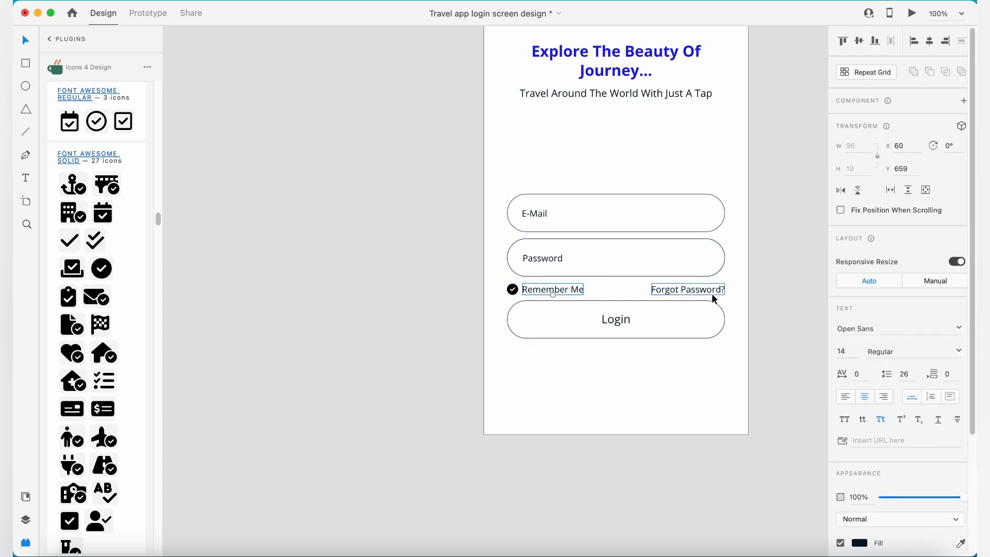
- Set the check icon's width to 20
{"action": "left_click", "coordinate": [568, 298]}
{"action": "left_click", "coordinate": [512, 290]}
{"action": "left_click", "coordinate": [868, 147]}
{"action": "type", "text": "20"}
{"action": "key", "text": "Return"}
- Align the check icon and the Remember Me label vertically to their middles
{"action": "left_click", "coordinate": [566, 298]}
{"action": "left_click", "coordinate": [516, 290]}
{"action": "left_click", "coordinate": [548, 290], "text": "shift"}
{"action": "left_click", "coordinate": [859, 41]}
{"action": "left_click", "coordinate": [798, 191]}
- Group the check icon with the Remember Me label, align the group's middle with Forgot Password?, and nudge the row up to Y 658
{"action": "left_click_drag", "start_coordinate": [540, 294], "coordinate": [676, 274]}
{"action": "key", "text": "super+g"}
{"action": "left_click", "coordinate": [789, 281]}
{"action": "left_click_drag", "start_coordinate": [730, 293], "coordinate": [572, 295]}
{"action": "left_click", "coordinate": [859, 40]}
{"action": "key", "text": "Up"}
{"action": "key", "text": "Up"}
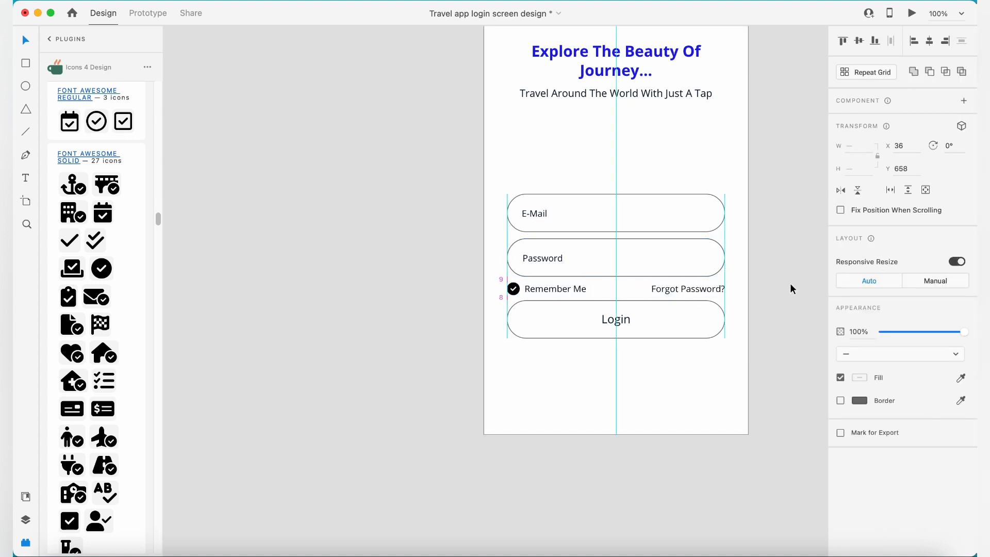
{"action": "left_click", "coordinate": [791, 286]}
{"action": "left_click", "coordinate": [578, 292]}
{"action": "left_click", "coordinate": [669, 293], "text": "shift"}
{"action": "left_click", "coordinate": [608, 265], "text": "shift"}
{"action": "left_click", "coordinate": [555, 259], "text": "shift"}
{"action": "left_click", "coordinate": [545, 213], "text": "shift"}
{"action": "left_click", "coordinate": [581, 217], "text": "shift"}
{"action": "left_click_drag", "start_coordinate": [581, 216], "coordinate": [581, 166]}
{"action": "key", "text": "super+z"}
{"action": "left_click_drag", "start_coordinate": [617, 217], "coordinate": [617, 205]}
{"action": "key", "text": "super+z"}
- Move the E-Mail and Password fields with the Remember Me row up below the tagline, and the Login button up to Y 617
{"action": "left_click_drag", "start_coordinate": [440, 194], "coordinate": [750, 290]}
{"action": "left_click_drag", "start_coordinate": [649, 256], "coordinate": [645, 191]}
{"action": "left_click_drag", "start_coordinate": [619, 325], "coordinate": [675, 287]}
{"action": "left_click", "coordinate": [774, 287]}
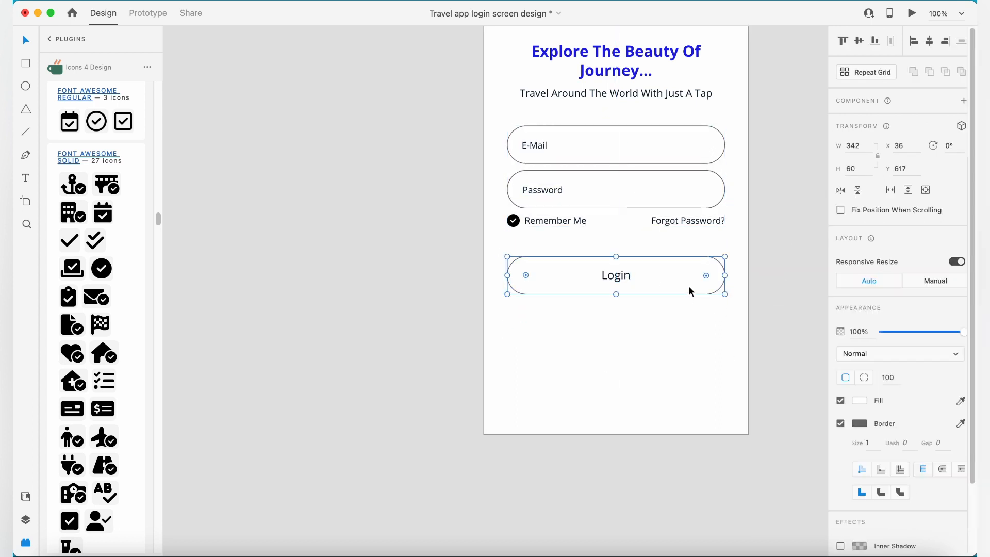
- Style the Login button with a borderless #2A2CAE fill and a #FFD341 label
{"action": "left_click", "coordinate": [686, 288]}
{"action": "left_click", "coordinate": [25, 496]}
{"action": "left_click", "coordinate": [100, 72]}
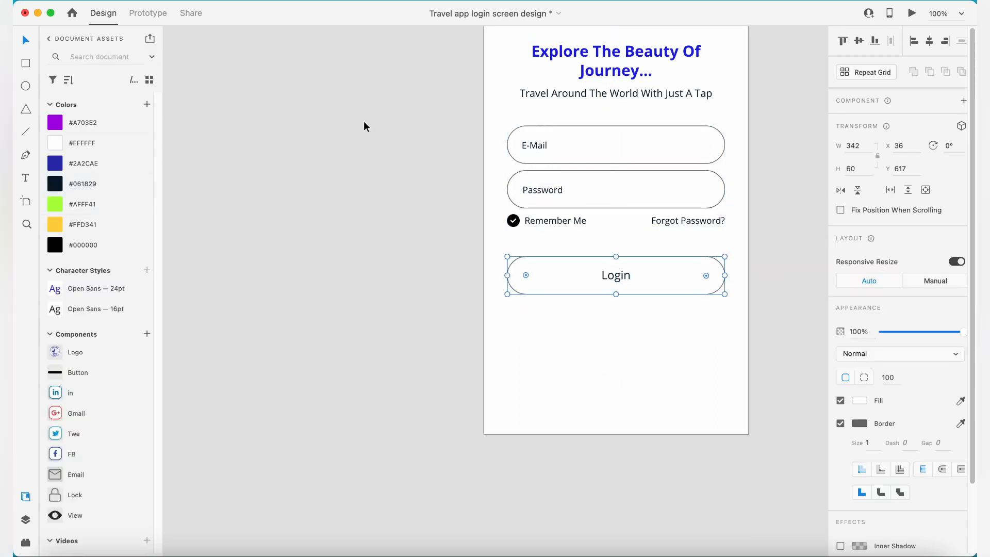
{"action": "left_click", "coordinate": [84, 164]}
{"action": "left_click", "coordinate": [658, 309]}
{"action": "left_click", "coordinate": [666, 284]}
{"action": "left_click", "coordinate": [841, 424]}
{"action": "left_click", "coordinate": [617, 276]}
{"action": "left_click", "coordinate": [152, 231]}
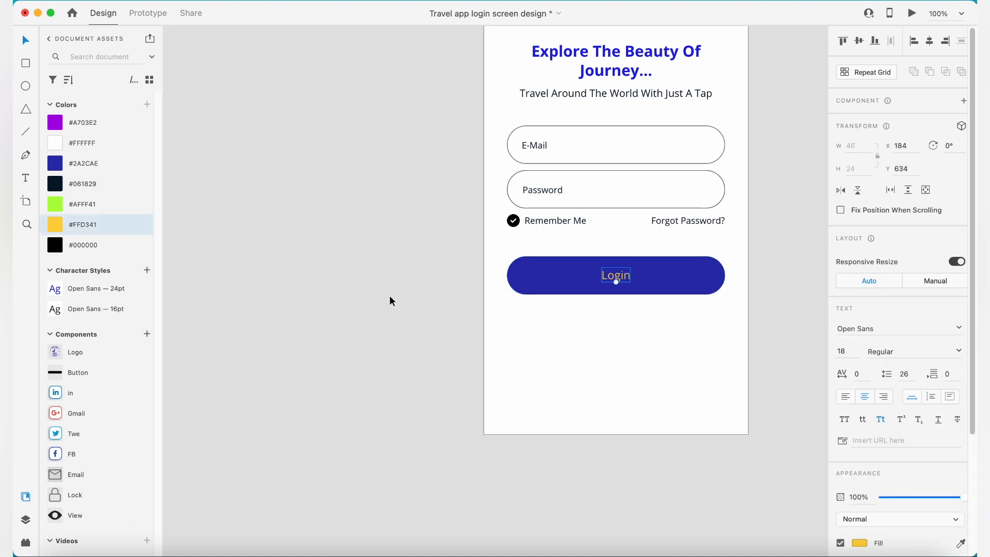
- Give the E-Mail and Password fields a borderless #061829 fill at about 12% opacity
{"action": "double_click", "coordinate": [617, 200]}
{"action": "left_click", "coordinate": [104, 185]}
{"action": "left_click", "coordinate": [841, 423]}
{"action": "left_click_drag", "start_coordinate": [963, 332], "coordinate": [890, 335]}
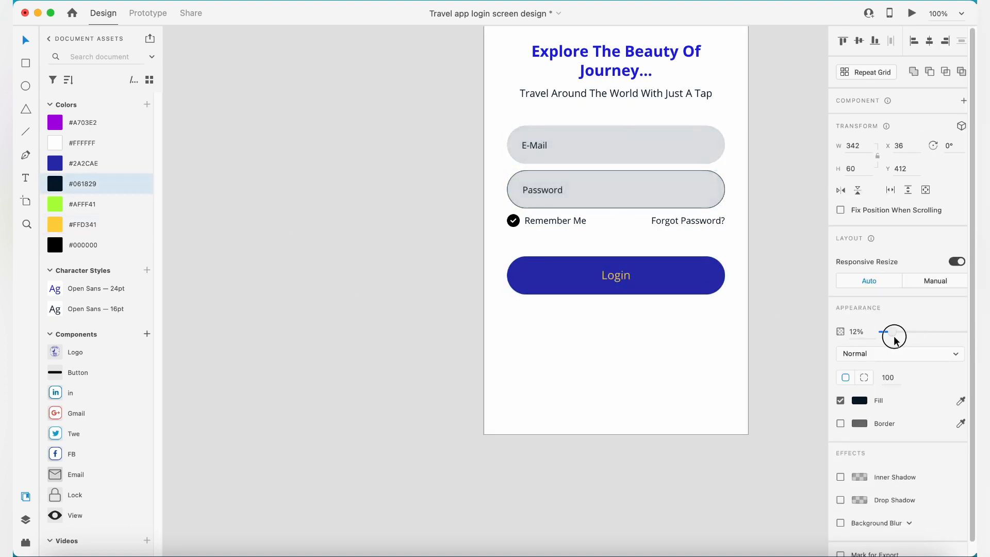
{"action": "left_click_drag", "start_coordinate": [688, 193], "coordinate": [727, 193]}
{"action": "key", "text": "super+z"}
{"action": "left_click", "coordinate": [718, 196]}
{"action": "key", "text": "Delete"}
{"action": "left_click", "coordinate": [710, 189]}
{"action": "key", "text": "Delete"}
{"action": "left_click", "coordinate": [709, 155]}
{"action": "key", "text": "Delete"}
{"action": "key", "text": "super+z"}
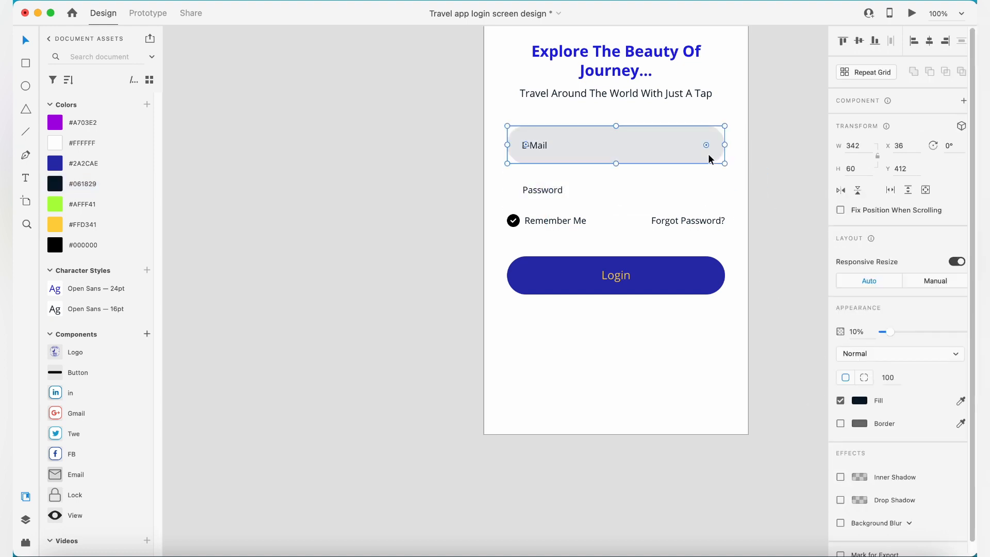
{"action": "key", "text": "super+z"}
- Set the opacity of the E-Mail and Password placeholder texts to 40%
{"action": "left_click", "coordinate": [542, 190]}
{"action": "left_click", "coordinate": [515, 150], "text": "shift"}
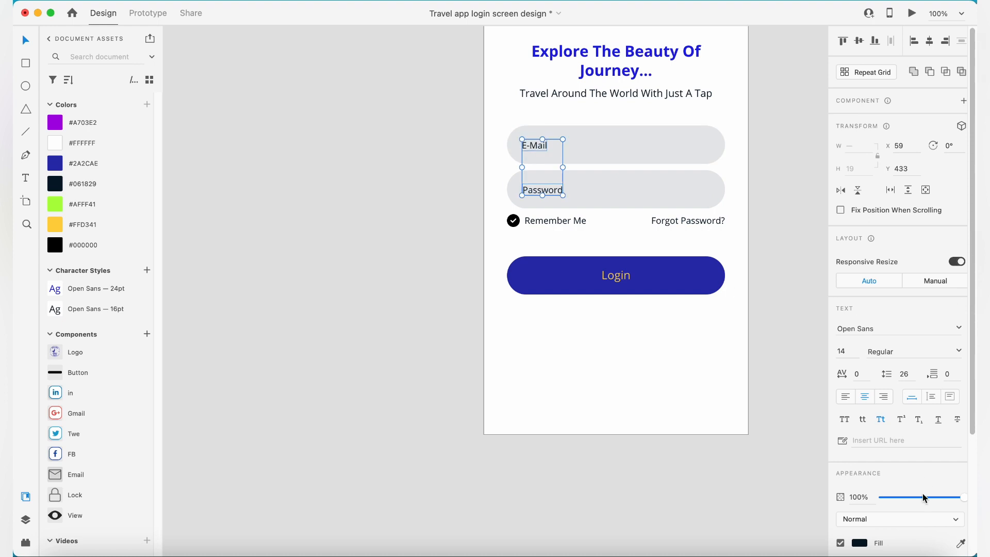
{"action": "type", "text": "40"}
{"action": "key", "text": "Return"}
{"action": "left_click", "coordinate": [809, 345]}
- Move the Remember Me and Forgot Password? row slightly down, away from the Password field
{"action": "left_click", "coordinate": [580, 221]}
{"action": "left_click", "coordinate": [688, 221], "text": "shift"}
{"action": "left_click_drag", "start_coordinate": [688, 221], "coordinate": [697, 222]}
{"action": "left_click", "coordinate": [772, 256]}
{"action": "scroll", "coordinate": [771, 256], "scroll_direction": "up", "scroll_amount": 5}
{"action": "scroll", "coordinate": [771, 257], "scroll_direction": "down", "scroll_amount": 3}
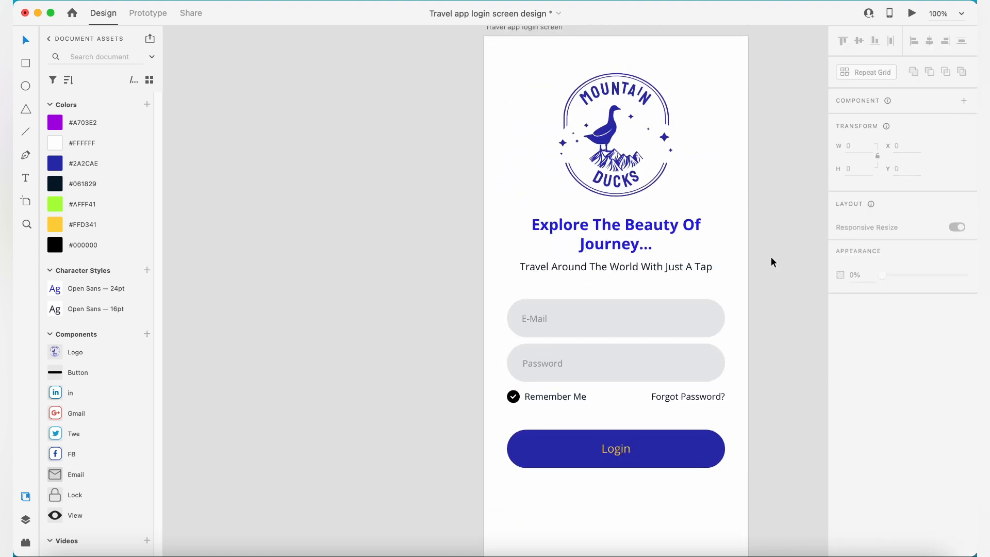
- Place a copy of the tagline directly below the Login button
{"action": "scroll", "coordinate": [771, 257], "scroll_direction": "up", "scroll_amount": 1}
{"action": "left_click", "coordinate": [651, 189]}
{"action": "left_click_drag", "start_coordinate": [651, 189], "coordinate": [653, 382]}
{"action": "key", "text": "super+z"}
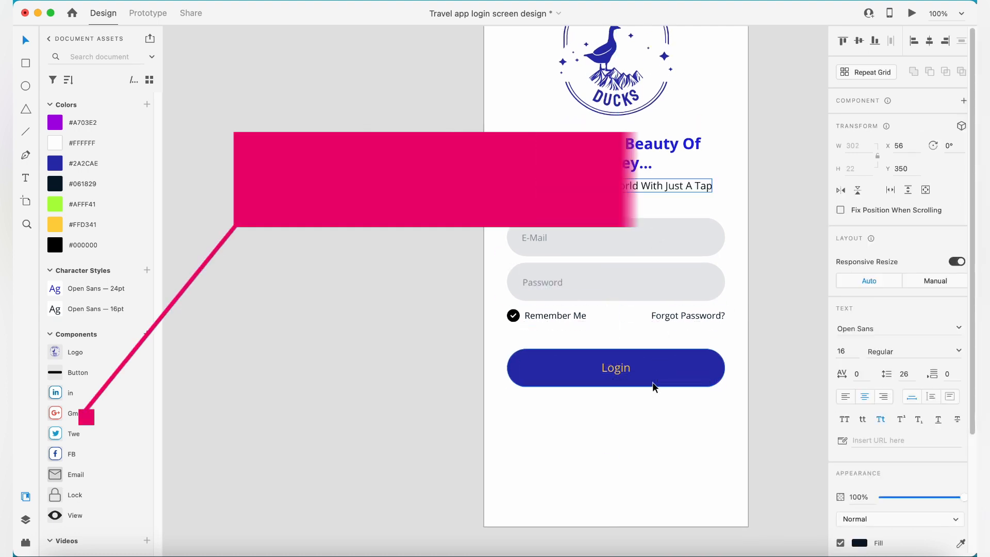
{"action": "left_click_drag", "start_coordinate": [666, 184], "coordinate": [670, 403]}
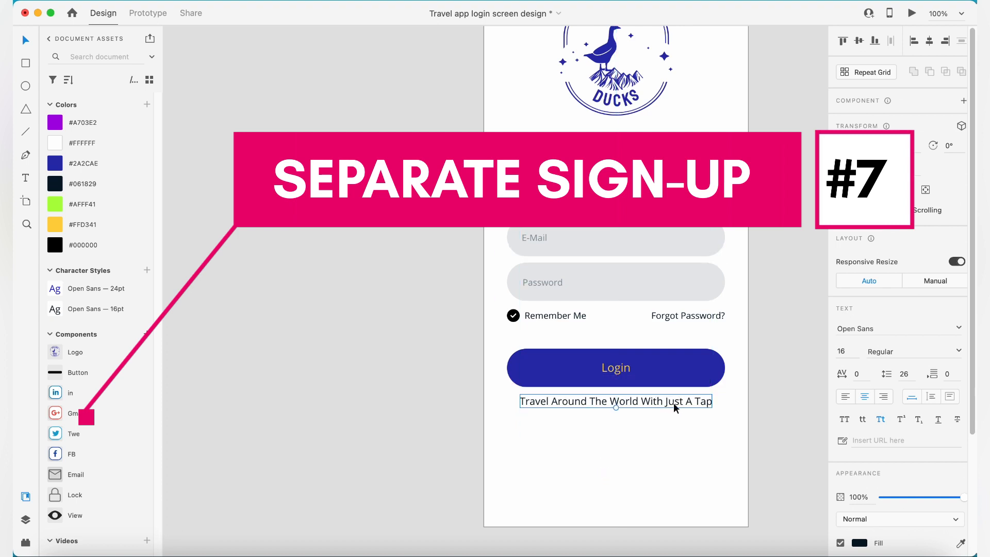
- Change the copied text below the Login button to "Don't Have An Account?"
{"action": "double_click", "coordinate": [645, 400]}
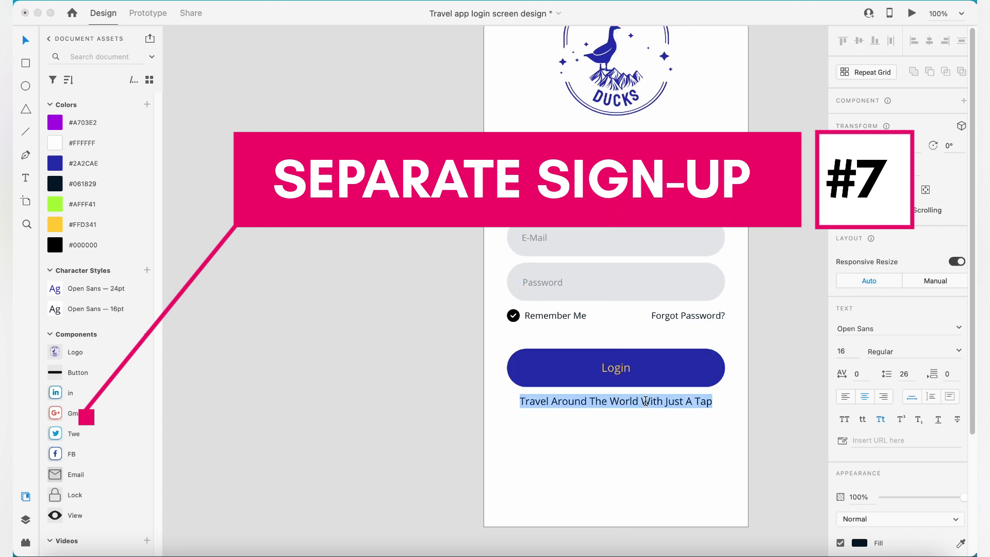
{"action": "type", "text": "Dpn't "}
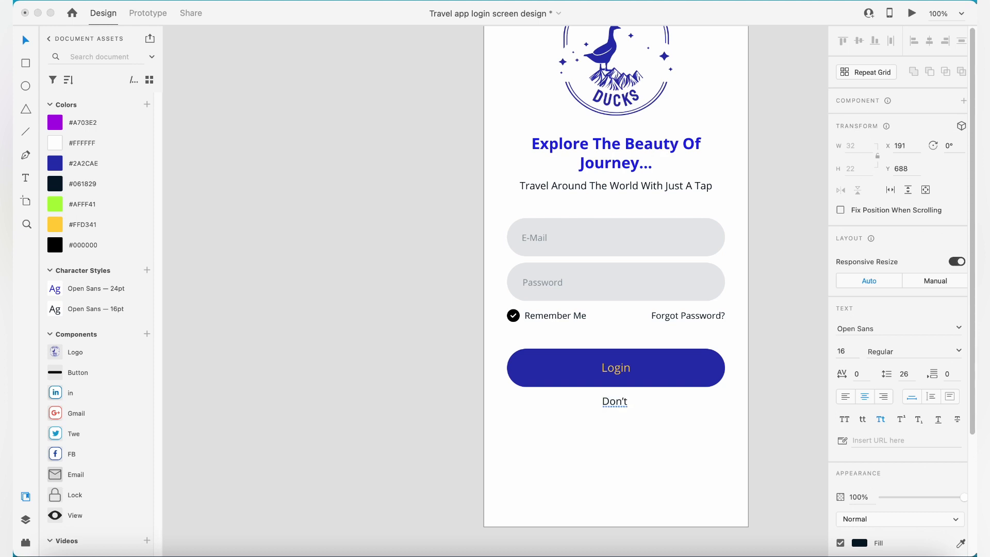
{"action": "type", "text": "Have An Ac"}
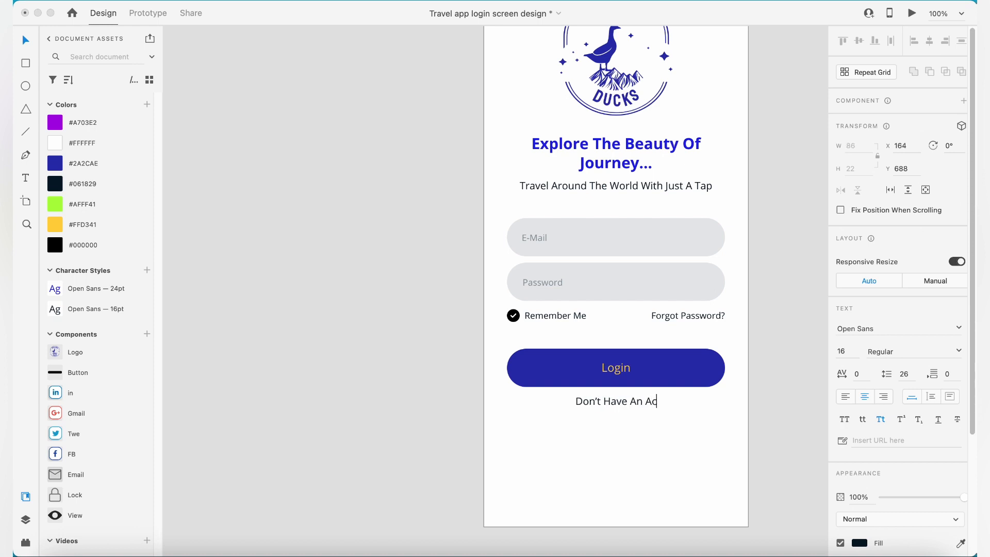
{"action": "type", "text": "coun"}
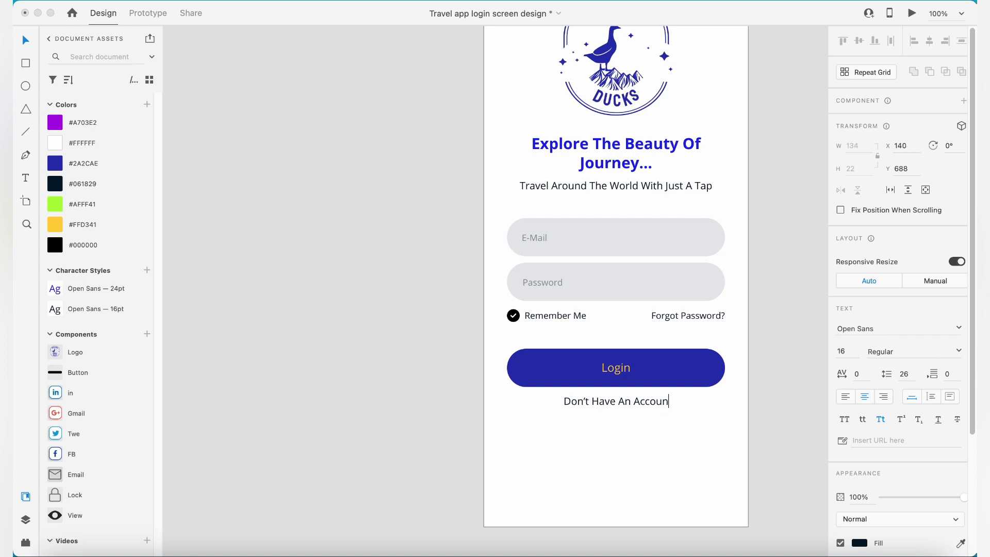
{"action": "type", "text": "t?"}
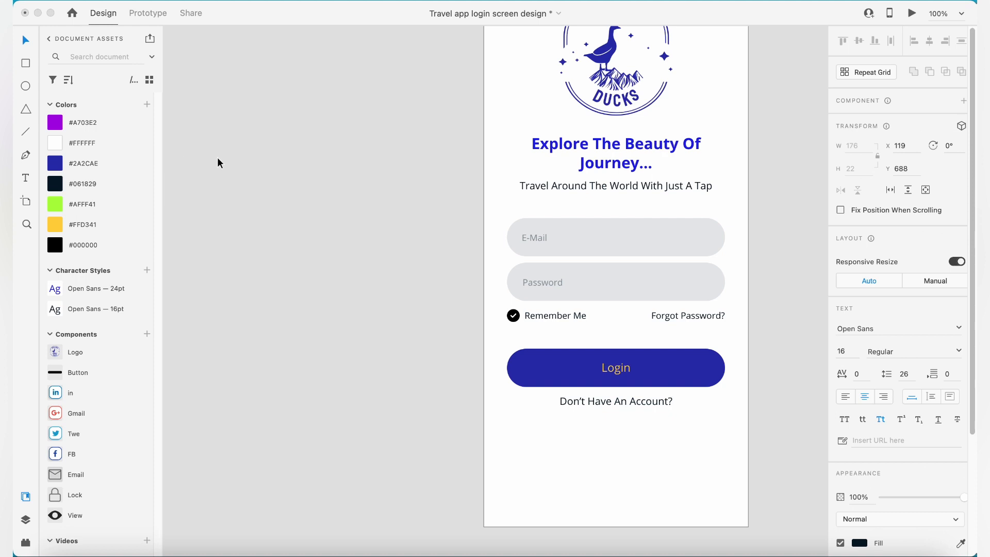
{"action": "left_click", "coordinate": [217, 157]}
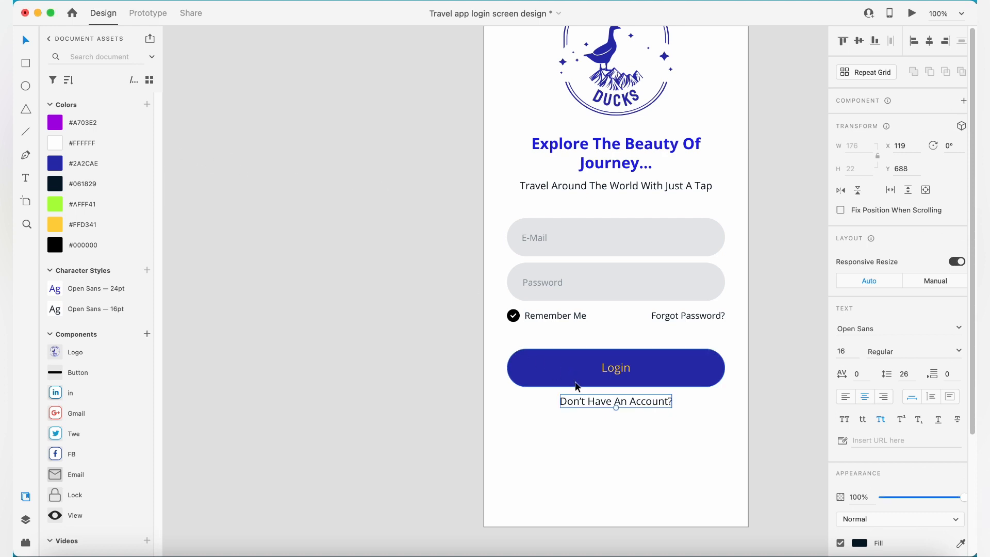
- Duplicate the "Don't Have An Account?" text, change the copy to "Sign Up Now", and place it just to the right of the original
{"action": "left_click_drag", "start_coordinate": [634, 400], "coordinate": [722, 402]}
{"action": "type", "text": "Sign"}
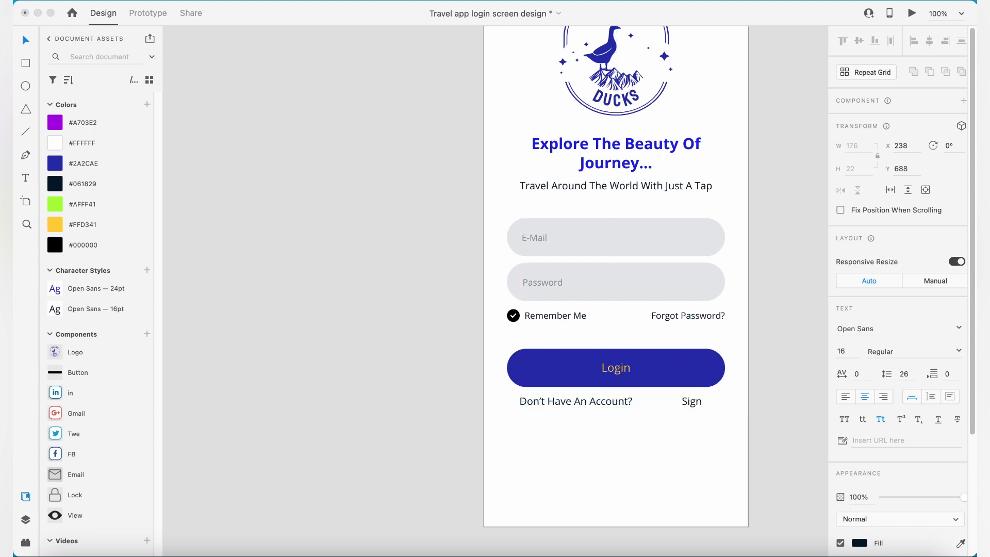
{"action": "type", "text": " Up Now"}
{"action": "key", "text": "Escape"}
{"action": "left_click_drag", "start_coordinate": [688, 401], "coordinate": [685, 407]}
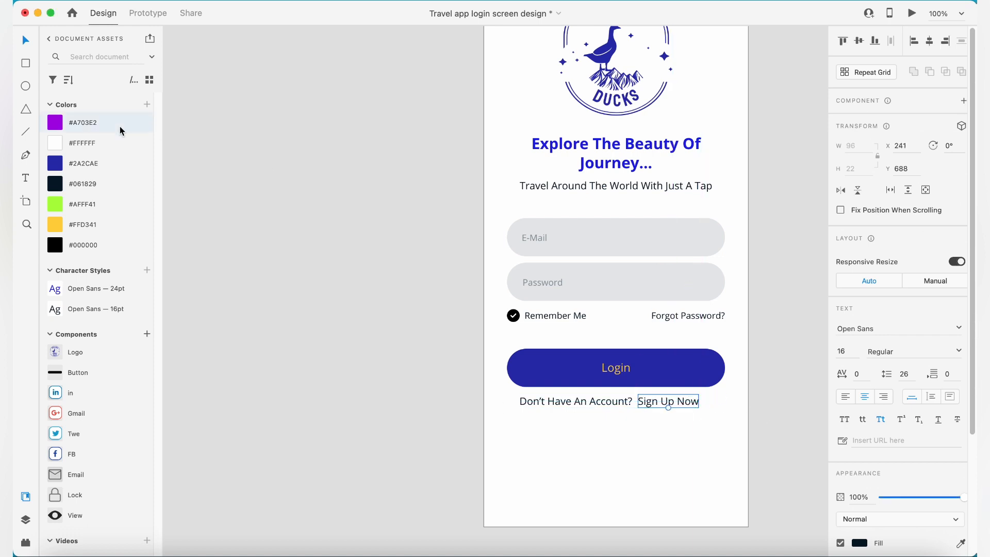
- Colour the Sign Up Now and Forgot Password? texts with #A703E2
{"action": "left_click", "coordinate": [115, 124]}
{"action": "left_click", "coordinate": [668, 319]}
{"action": "left_click", "coordinate": [104, 123]}
- Set the font size of "Don't Have An Account?" and "Sign Up Now" to 14
{"action": "left_click", "coordinate": [541, 389]}
{"action": "left_click", "coordinate": [674, 404]}
{"action": "left_click", "coordinate": [617, 403], "text": "shift"}
{"action": "left_click", "coordinate": [849, 353]}
{"action": "type", "text": "14"}
{"action": "key", "text": "Return"}
{"action": "left_click", "coordinate": [722, 410]}
- Move Sign Up Now closer to the account question, group both texts, and centre the group horizontally on the artboard
{"action": "left_click_drag", "start_coordinate": [685, 407], "coordinate": [675, 406]}
{"action": "left_click", "coordinate": [599, 404], "text": "shift"}
{"action": "key", "text": "super+g"}
{"action": "key", "text": "shift+c"}
{"action": "scroll", "coordinate": [781, 405], "scroll_direction": "up", "scroll_amount": 1}
{"action": "left_click", "coordinate": [782, 406]}
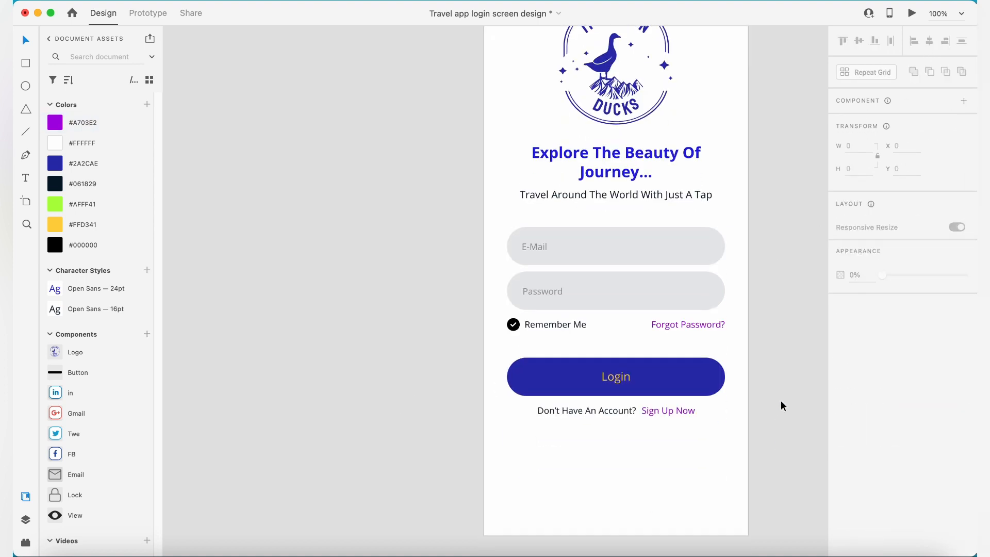
- Draw a horizontally centred line 342 wide below the sign-up row and shift it slightly down
{"action": "left_click_drag", "start_coordinate": [519, 432], "coordinate": [725, 431]}
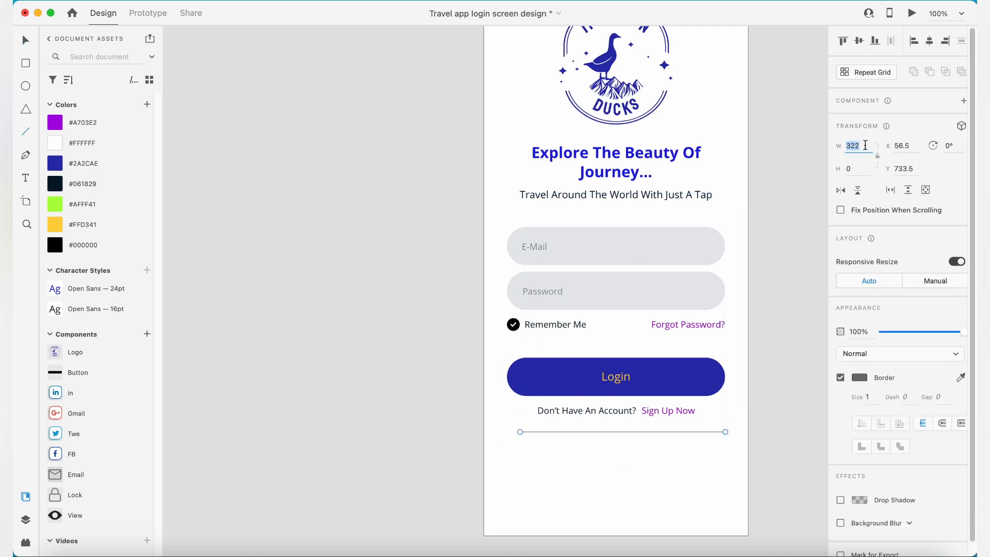
{"action": "type", "text": "34"}
{"action": "left_click", "coordinate": [928, 43]}
{"action": "key", "text": "super+shift+apostrophe"}
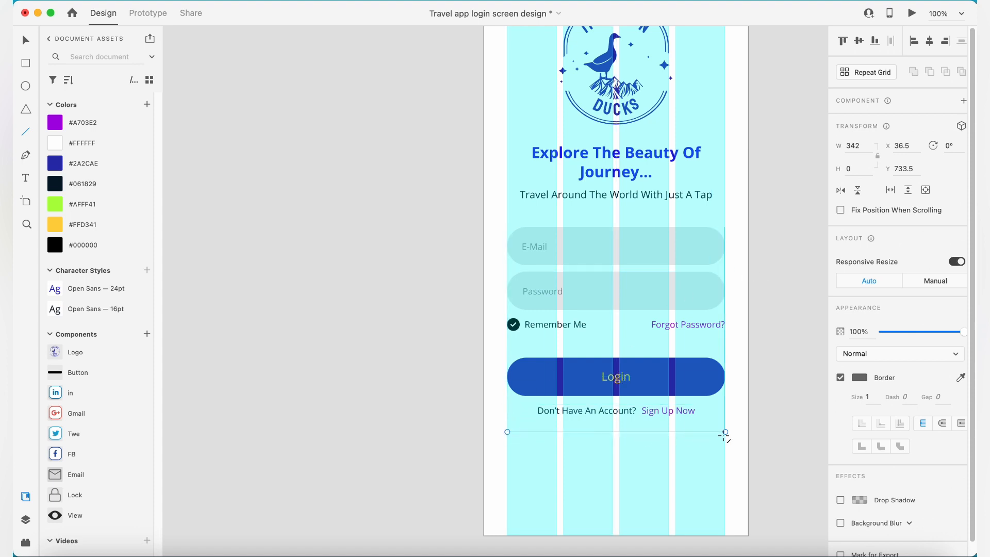
{"action": "key", "text": "super+shift+apostrophe"}
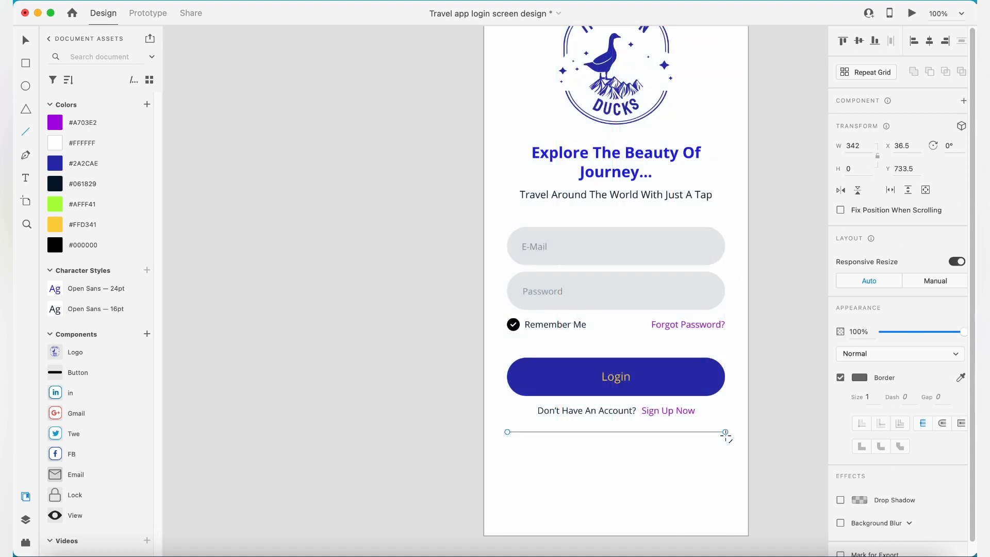
{"action": "key", "text": "Escape"}
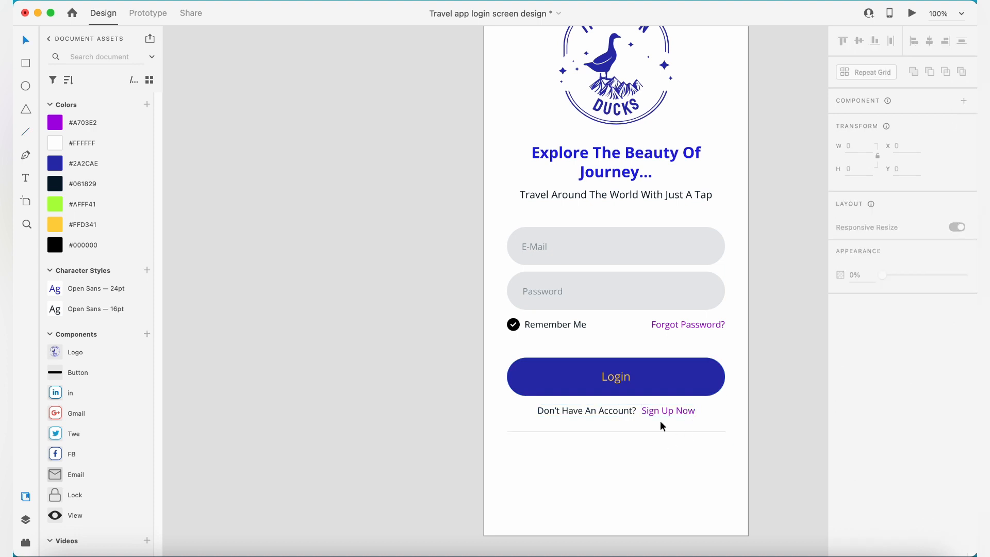
{"action": "left_click", "coordinate": [660, 431]}
{"action": "left_click_drag", "start_coordinate": [660, 431], "coordinate": [661, 441]}
{"action": "left_click", "coordinate": [782, 426]}
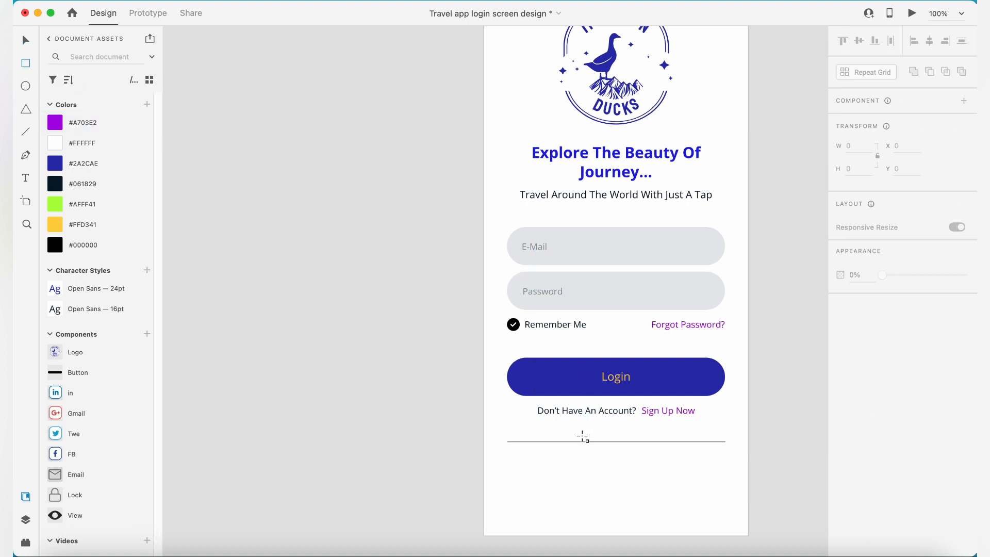
- Draw a rectangle about 166 by 25 over the line's middle section and align it with the line's vertical middle
{"action": "key", "text": "super+shift+apostrophe"}
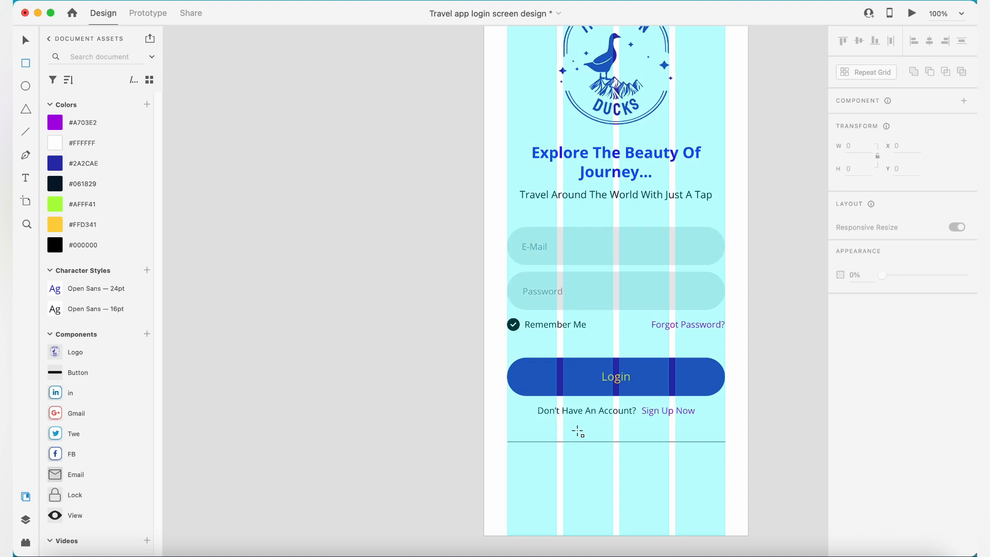
{"action": "left_click_drag", "start_coordinate": [564, 438], "coordinate": [668, 453]}
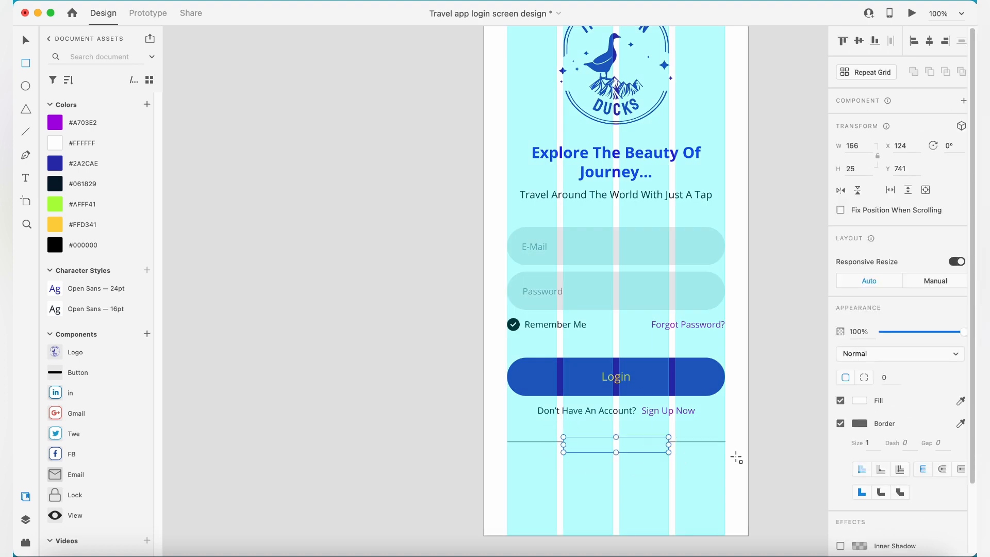
{"action": "key", "text": "super+shift+apostrophe"}
{"action": "key", "text": "v"}
{"action": "key", "text": "Up"}
{"action": "key", "text": "Up"}
{"action": "key", "text": "Up"}
{"action": "key", "text": "Up"}
{"action": "left_click", "coordinate": [693, 442], "text": "shift"}
{"action": "left_click", "coordinate": [859, 40]}
{"action": "left_click", "coordinate": [783, 330]}
- Remove the border from the white rectangle covering the middle of the line
{"action": "left_click", "coordinate": [664, 441]}
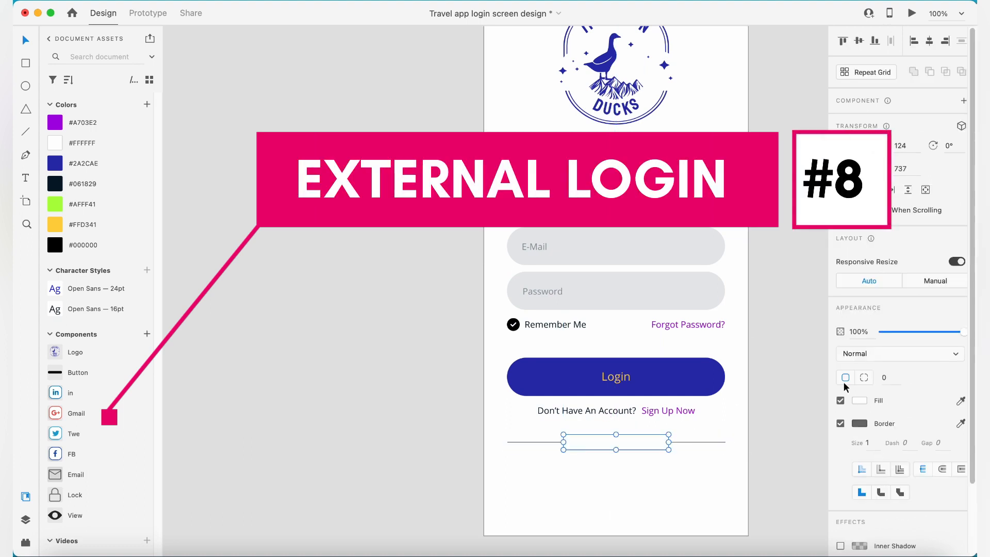
{"action": "left_click", "coordinate": [842, 424]}
{"action": "left_click", "coordinate": [691, 428]}
- Copy the Forgot Password? text into the gap in the line and change it to "Or Login With"
{"action": "left_click", "coordinate": [662, 330]}
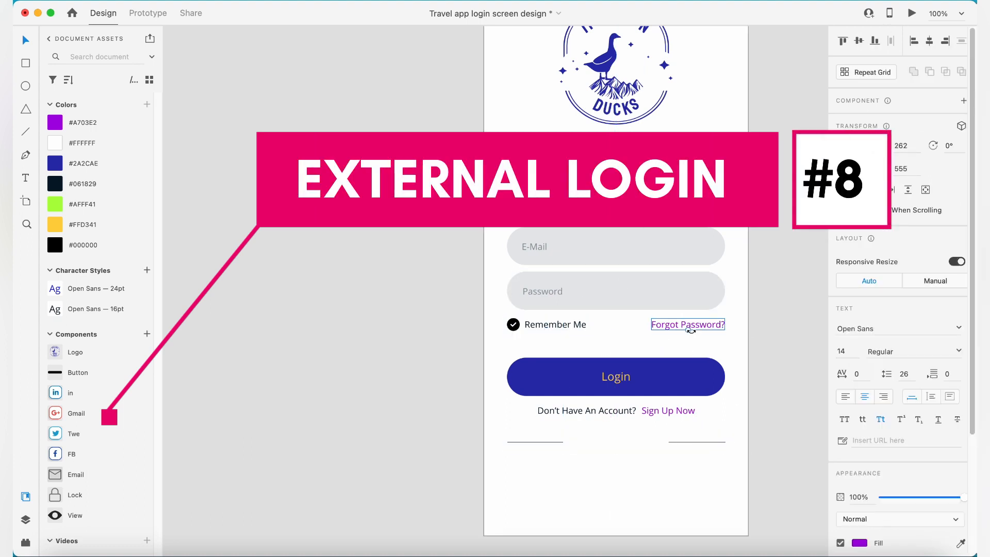
{"action": "left_click_drag", "start_coordinate": [701, 332], "coordinate": [630, 439]}
{"action": "double_click", "coordinate": [630, 440]}
{"action": "type", "text": "Or Login With"}
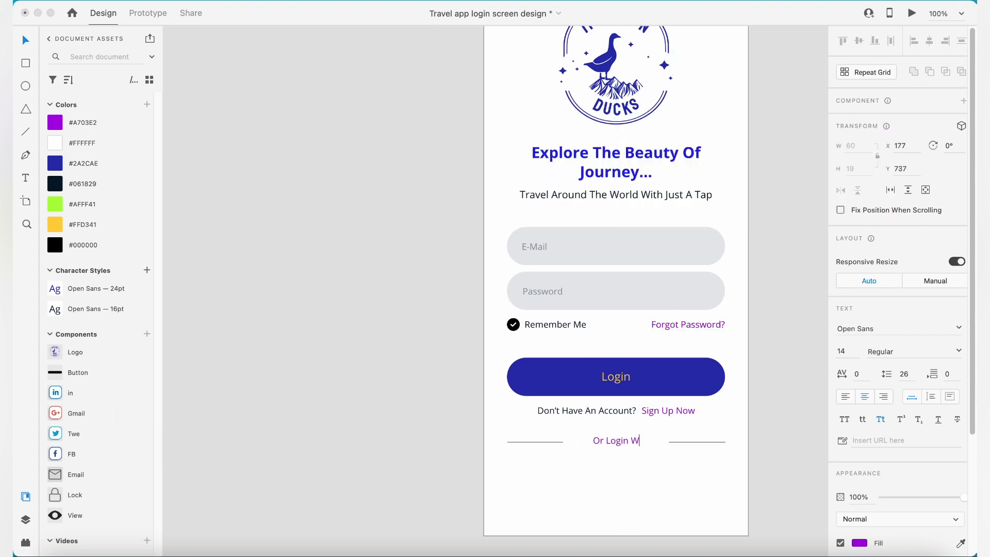
{"action": "key", "text": "Escape"}
- Narrow the white rectangle around the Or Login With label and align the label, rectangle and line by their vertical middles
{"action": "left_click", "coordinate": [667, 440]}
{"action": "left_click_drag", "start_coordinate": [667, 443], "coordinate": [657, 446]}
{"action": "left_click", "coordinate": [633, 441], "text": "shift"}
{"action": "left_click_drag", "start_coordinate": [762, 454], "coordinate": [614, 442]}
{"action": "left_click", "coordinate": [861, 41]}
{"action": "left_click", "coordinate": [784, 207]}
- Colour the Or Login With label #061829 and reduce the divider line's opacity
{"action": "left_click", "coordinate": [634, 444]}
{"action": "left_click", "coordinate": [109, 183]}
{"action": "left_click", "coordinate": [423, 322]}
{"action": "left_click", "coordinate": [673, 442]}
{"action": "left_click_drag", "start_coordinate": [963, 331], "coordinate": [913, 332]}
{"action": "left_click", "coordinate": [704, 479]}
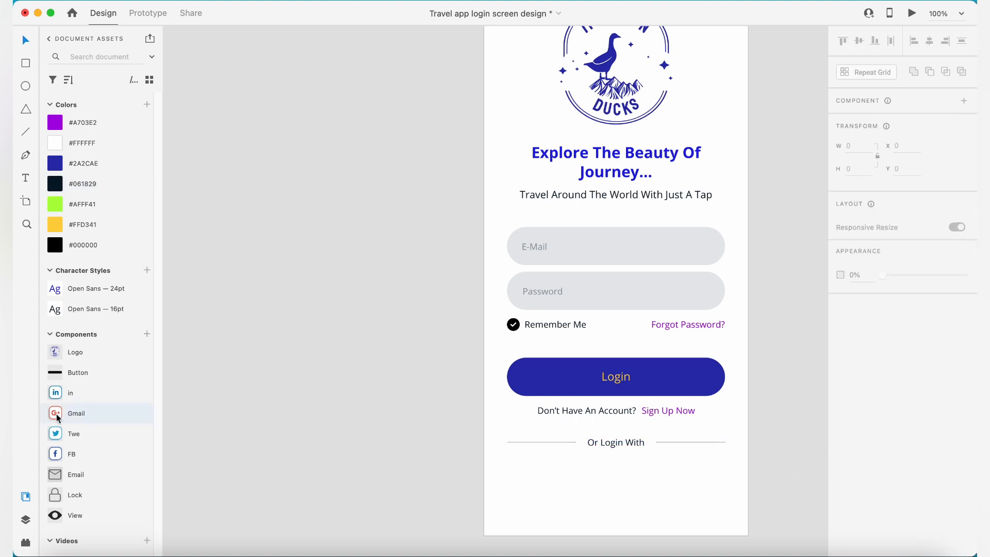
- Place the Gmail, FB, Twe and in components below the Or Login With divider
{"action": "left_click_drag", "start_coordinate": [57, 416], "coordinate": [562, 479]}
{"action": "left_click_drag", "start_coordinate": [57, 454], "coordinate": [645, 501]}
{"action": "left_click_drag", "start_coordinate": [85, 433], "coordinate": [732, 508]}
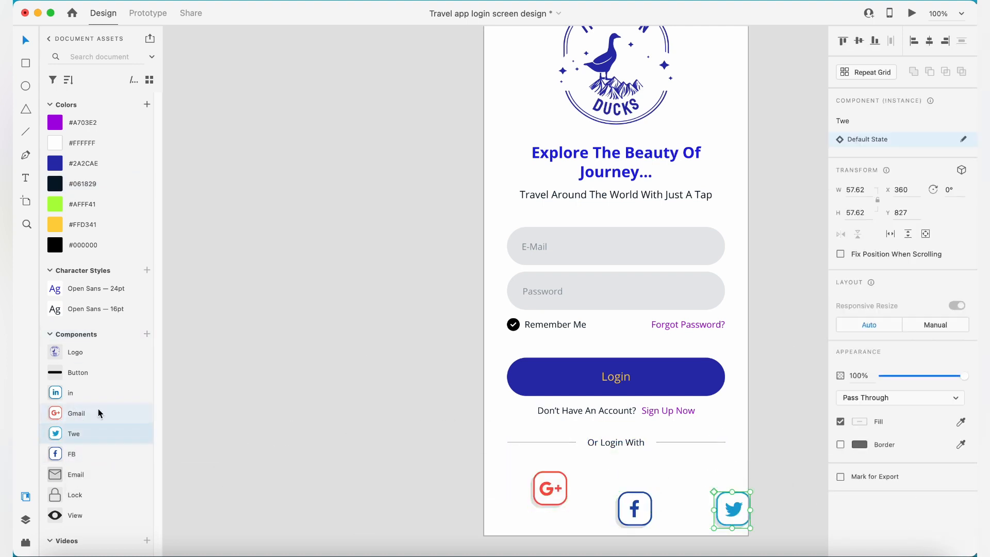
{"action": "left_click_drag", "start_coordinate": [72, 393], "coordinate": [591, 539]}
- Arrange the Google, Facebook, Twitter and LinkedIn icons in one row, aligned by their middles and evenly spaced
{"action": "left_click_drag", "start_coordinate": [632, 510], "coordinate": [594, 488]}
{"action": "left_click_drag", "start_coordinate": [737, 509], "coordinate": [648, 486]}
{"action": "left_click_drag", "start_coordinate": [593, 539], "coordinate": [692, 487]}
{"action": "left_click_drag", "start_coordinate": [734, 486], "coordinate": [565, 487]}
{"action": "left_click", "coordinate": [860, 41]}
{"action": "left_click", "coordinate": [891, 41]}
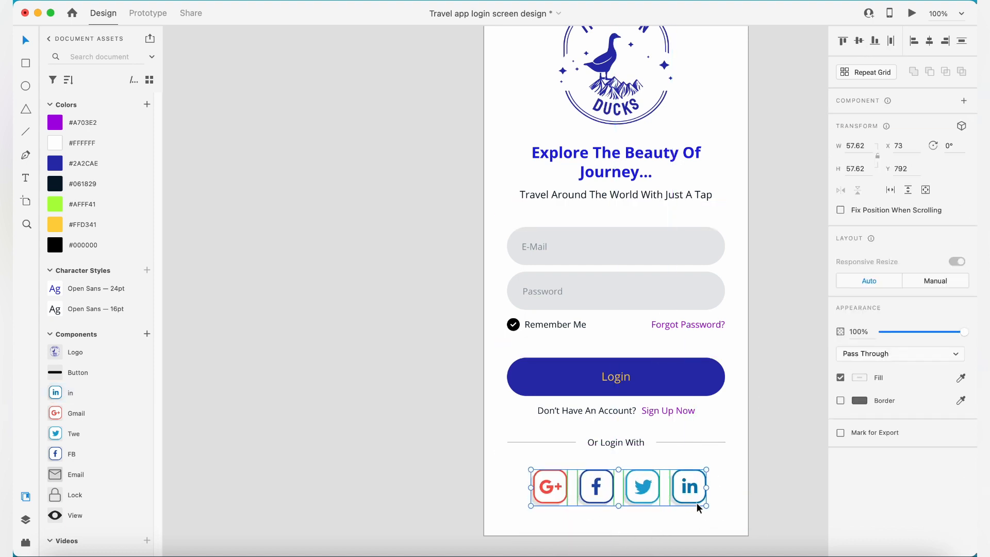
- Group the four social icons and scale the group down to about 188 by 39, centred on the artboard
{"action": "key", "text": "super+g"}
{"action": "left_click_drag", "start_coordinate": [707, 506], "coordinate": [662, 474]}
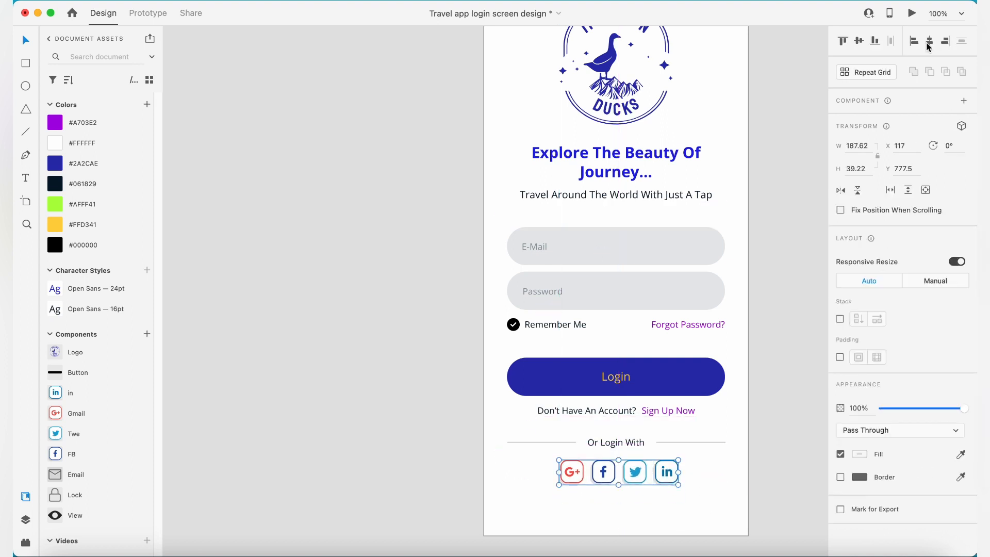
- Reposition the Or Login With divider slightly closer to the social icons, at Y 739
{"action": "left_click", "coordinate": [677, 440]}
{"action": "left_click_drag", "start_coordinate": [676, 440], "coordinate": [677, 447]}
{"action": "key", "text": "Up"}
{"action": "key", "text": "Up"}
{"action": "key", "text": "Up"}
{"action": "key", "text": "Up"}
{"action": "key", "text": "Up"}
{"action": "key", "text": "Up"}
{"action": "key", "text": "Up"}
{"action": "key", "text": "Up"}
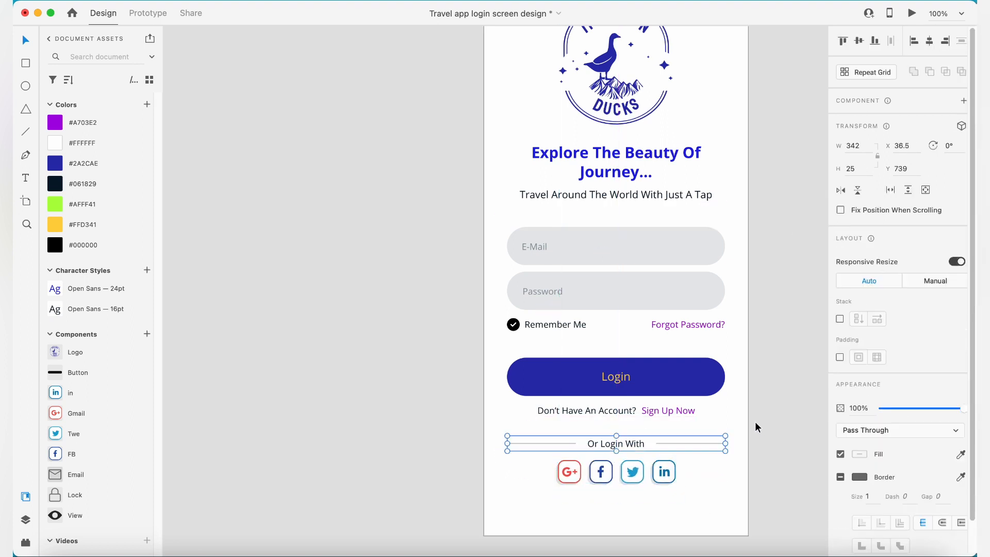
- Move the Or Login With divider and the social icons together 30 px further down
{"action": "left_click_drag", "start_coordinate": [755, 422], "coordinate": [623, 472]}
{"action": "key", "text": "shift+Down"}
{"action": "key", "text": "shift+Down"}
{"action": "key", "text": "shift+Down"}
{"action": "left_click", "coordinate": [766, 395]}
{"action": "scroll", "coordinate": [765, 395], "scroll_direction": "down", "scroll_amount": 5}
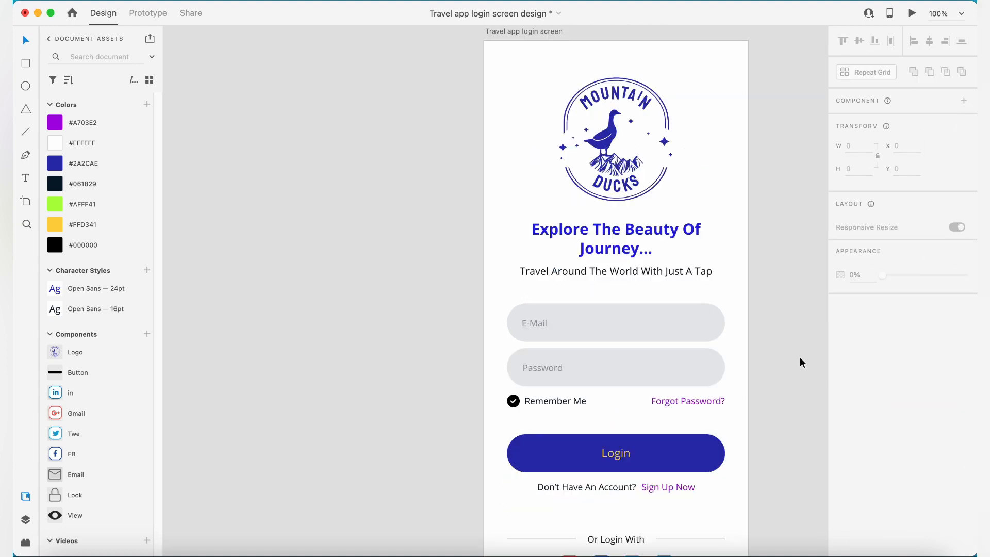
- Draw a borderless rectangle about 428 by 903 covering the whole artboard and fill it with #FFD341
{"action": "left_click_drag", "start_coordinate": [597, 380], "coordinate": [596, 382]}
{"action": "key", "text": "Escape"}
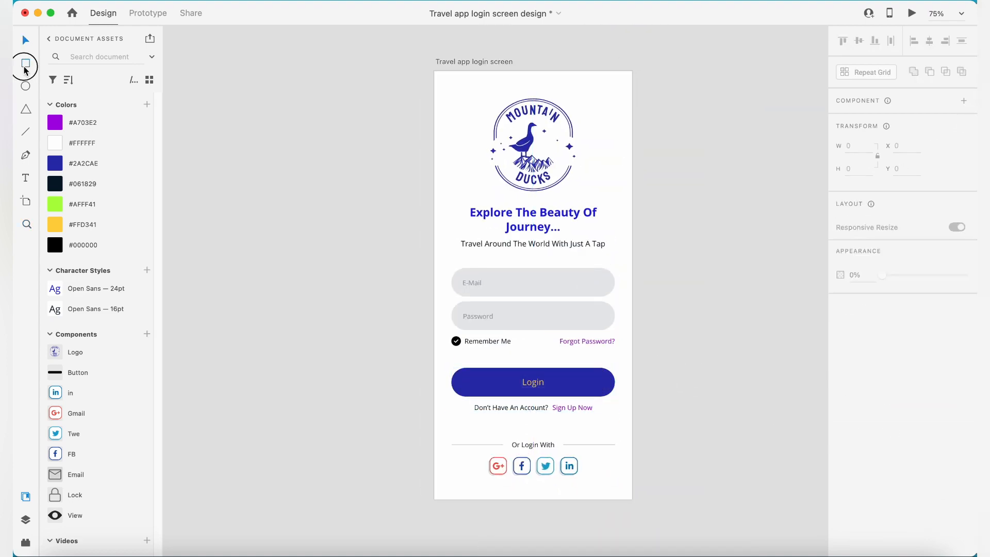
{"action": "left_click_drag", "start_coordinate": [431, 71], "coordinate": [634, 460]}
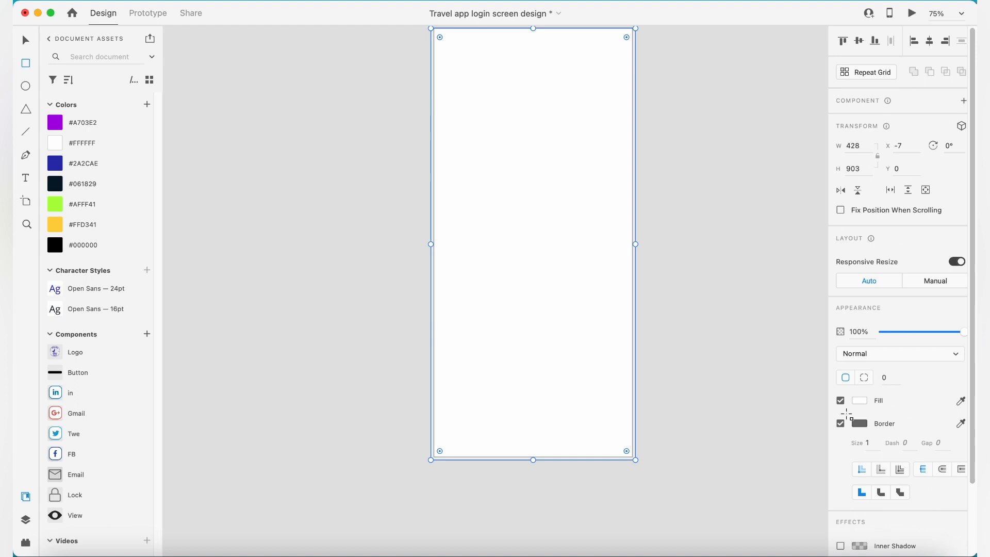
{"action": "left_click", "coordinate": [841, 424]}
{"action": "left_click", "coordinate": [98, 225]}
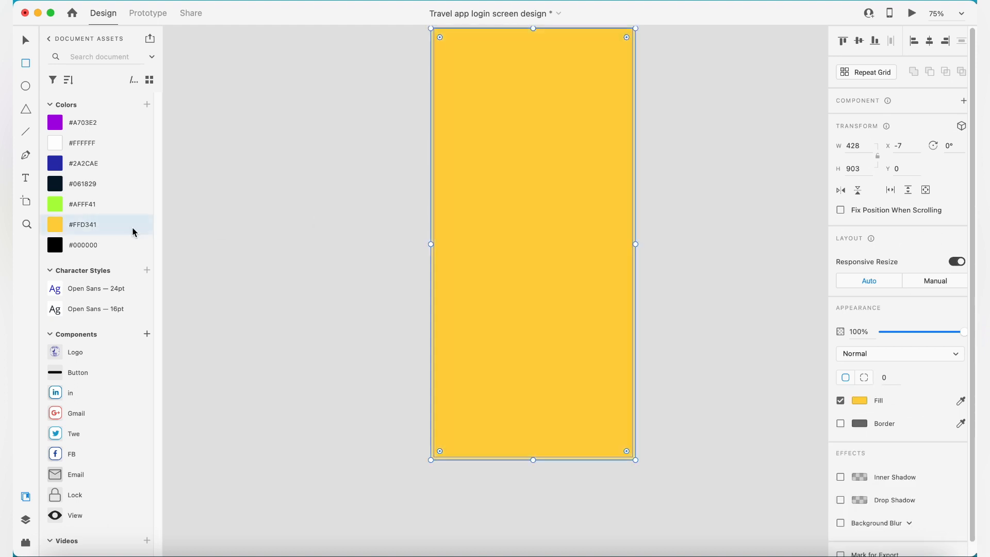
- Send the yellow background rectangle to the back, behind all the login elements
{"action": "key", "text": "v"}
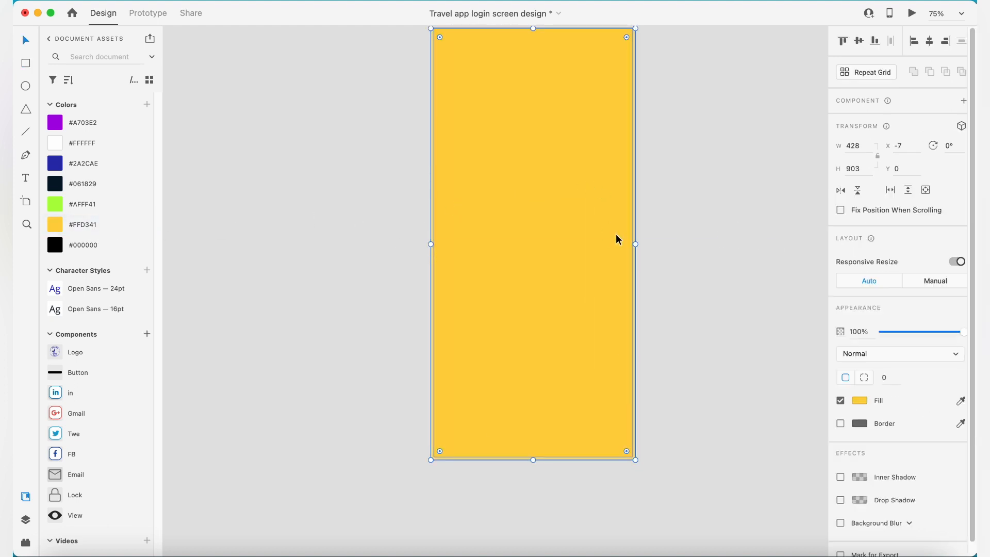
{"action": "key", "text": "super+shift+bracketleft"}
{"action": "left_click", "coordinate": [692, 173]}
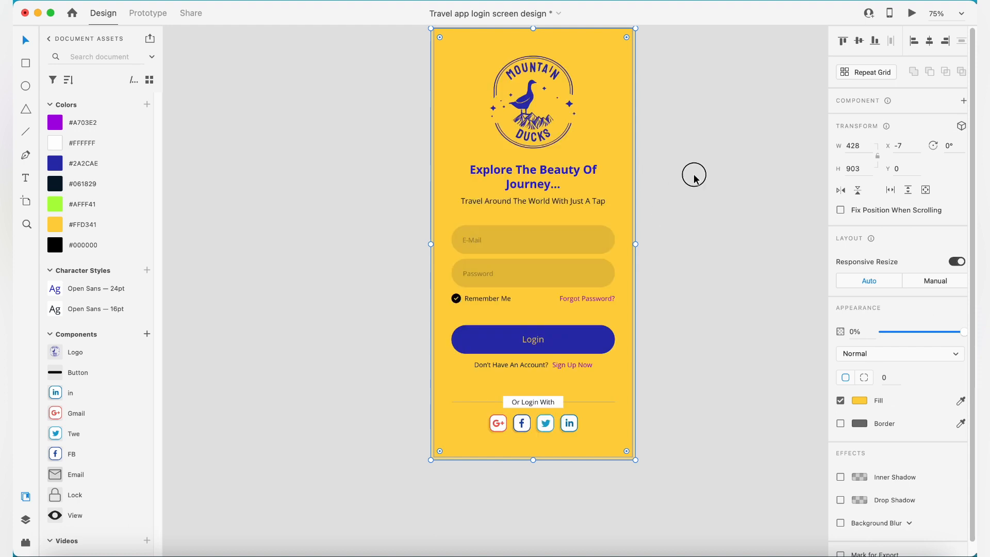
- Apply the #2A2CAE colour to the logo, the heading and the Login button's background
{"action": "left_click_drag", "start_coordinate": [553, 265], "coordinate": [586, 294]}
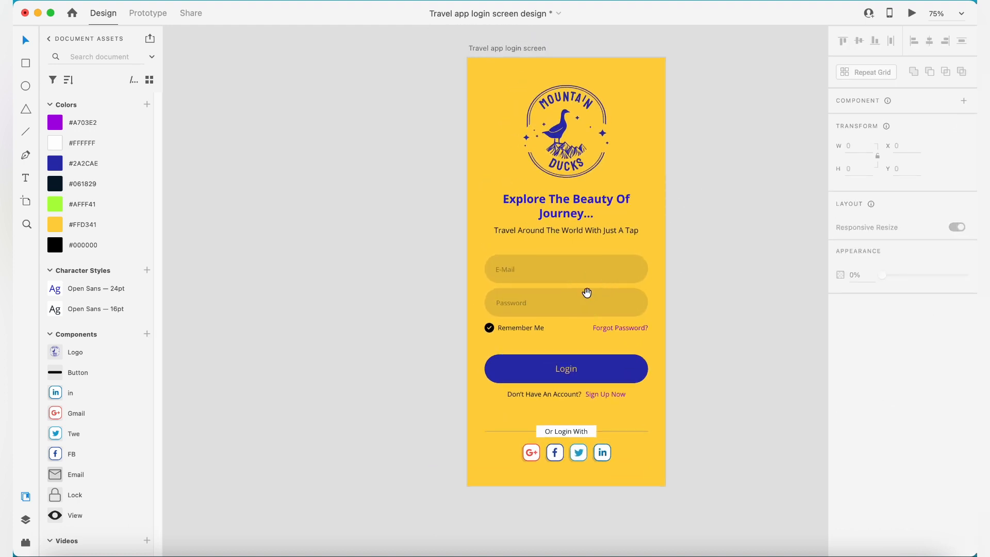
{"action": "left_click", "coordinate": [570, 149]}
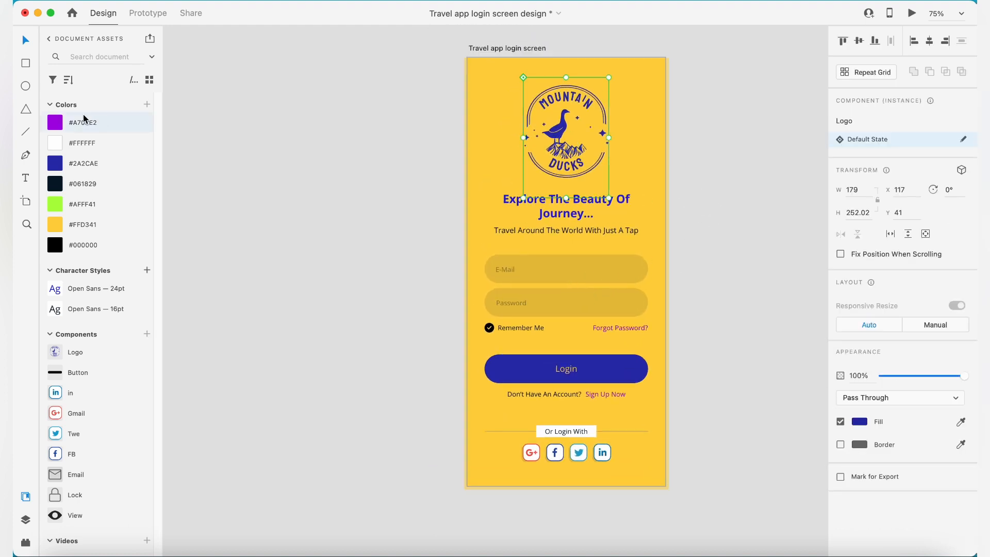
{"action": "left_click", "coordinate": [110, 165]}
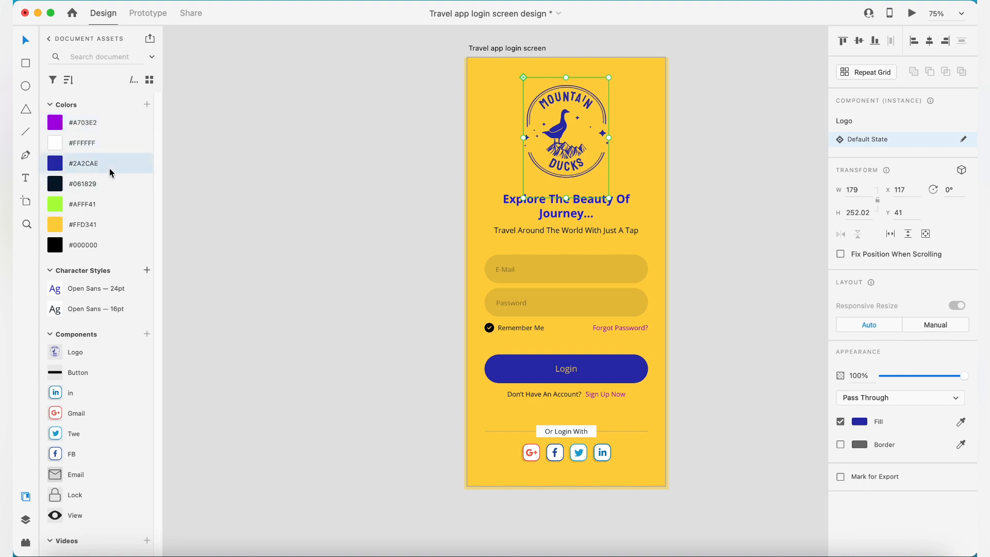
{"action": "left_click", "coordinate": [567, 209]}
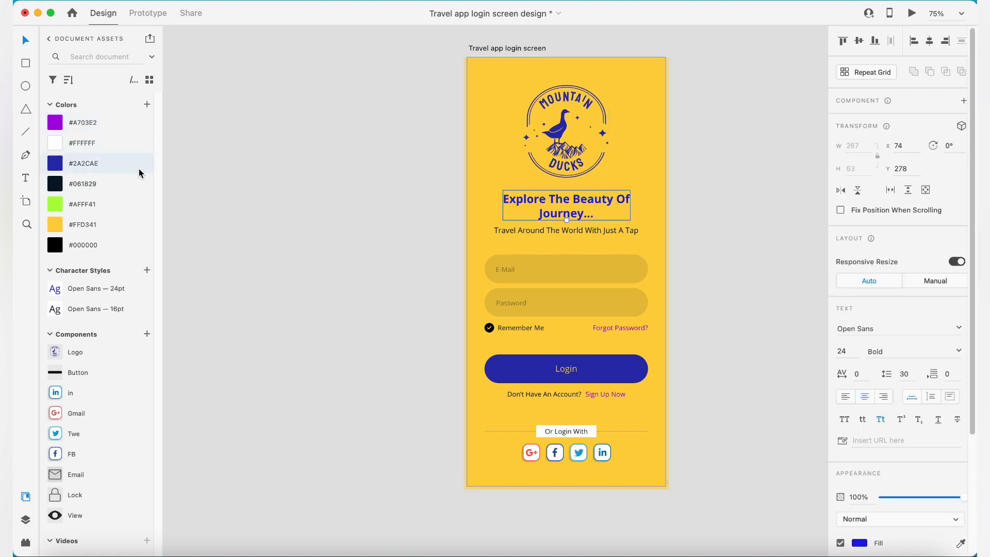
{"action": "left_click", "coordinate": [306, 256]}
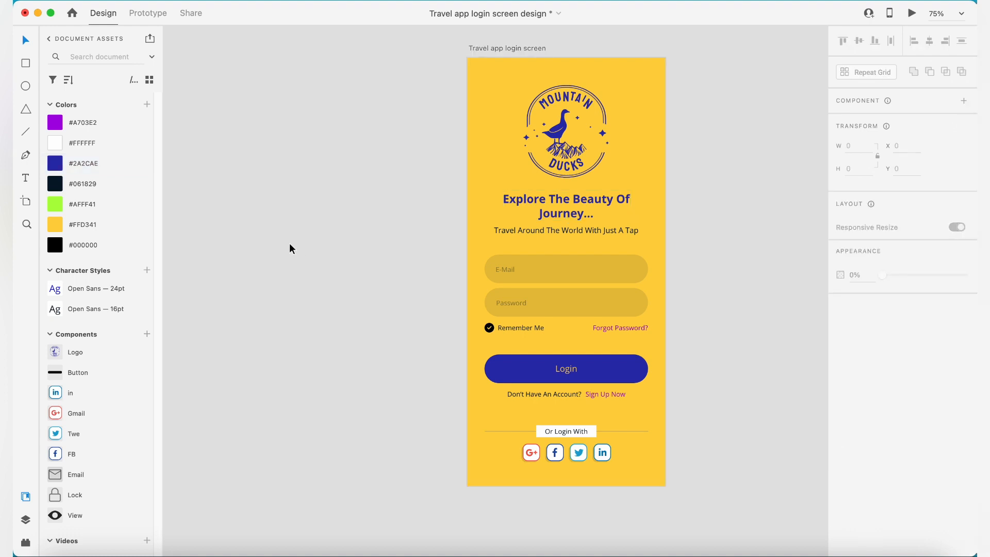
{"action": "left_click", "coordinate": [580, 364]}
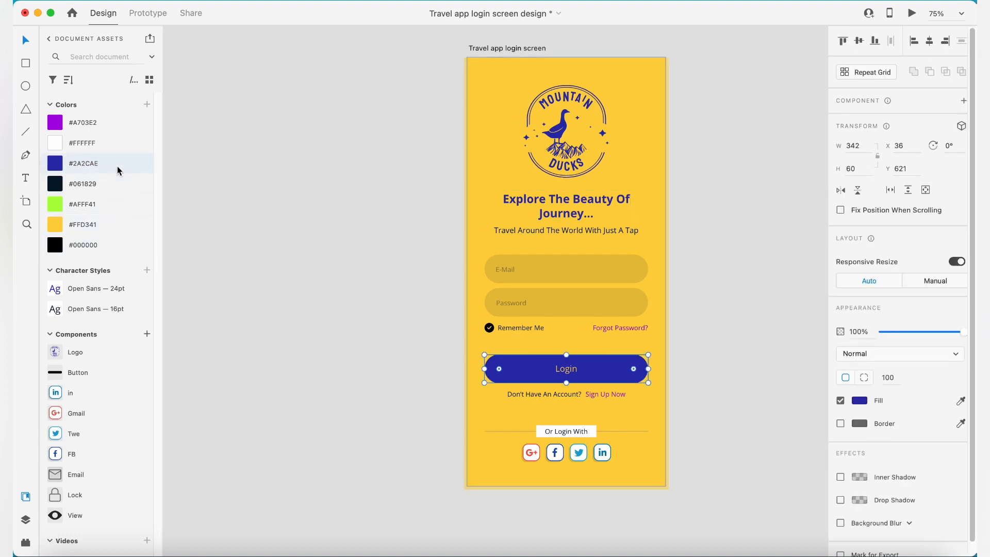
{"action": "left_click", "coordinate": [253, 301]}
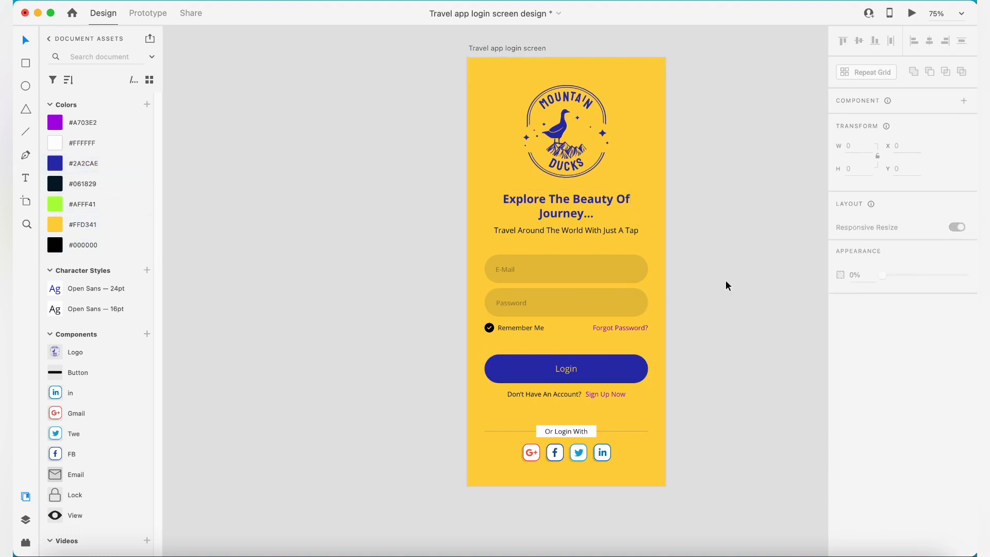
- Fill the box behind the Or Login With text with #FFD341
{"action": "left_click", "coordinate": [592, 433]}
{"action": "left_click", "coordinate": [126, 227]}
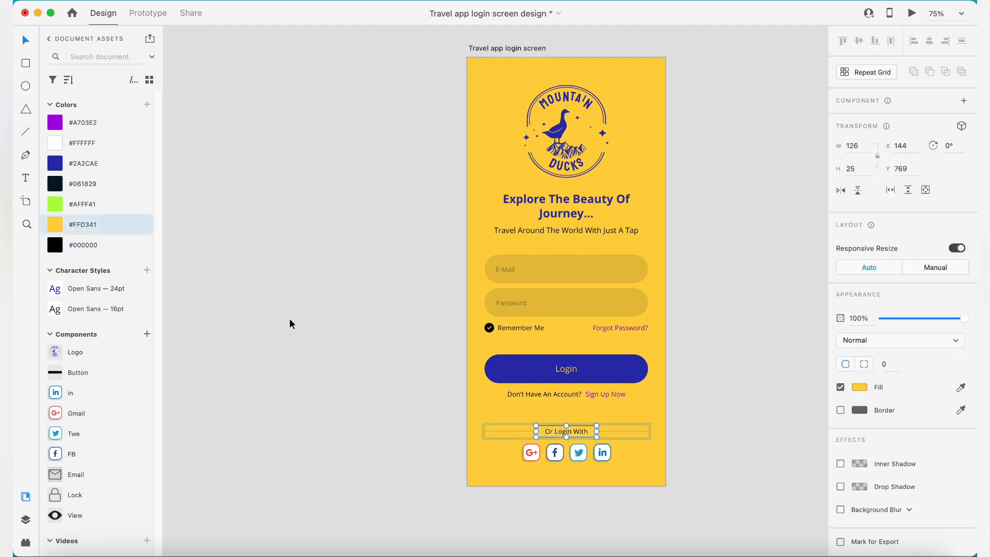
{"action": "left_click", "coordinate": [300, 324]}
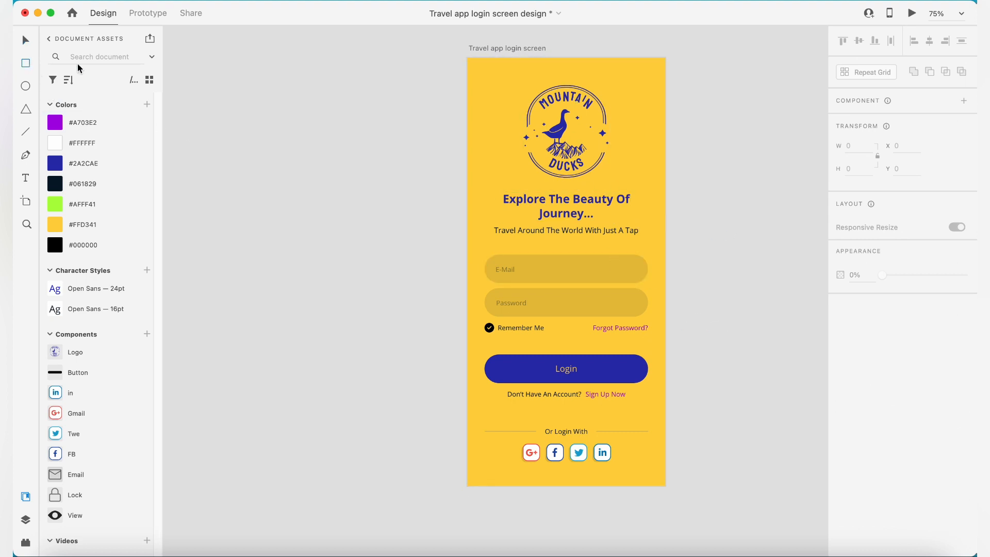
- Draw a 128 by 60 spacer rectangle at the artboard's top edge and nudge the logo down to Y 44
{"action": "left_click_drag", "start_coordinate": [548, 57], "coordinate": [609, 86]}
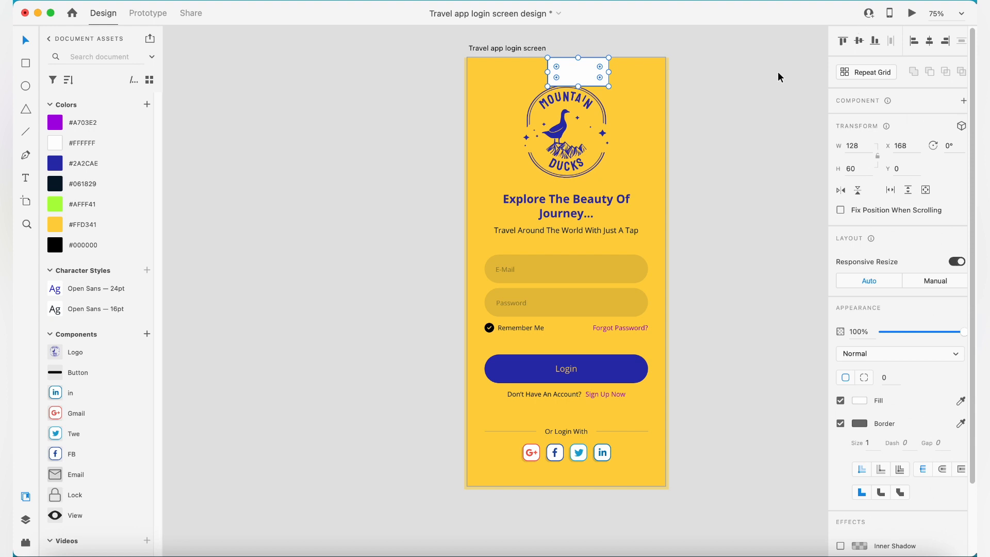
{"action": "left_click", "coordinate": [747, 69]}
{"action": "left_click", "coordinate": [578, 116]}
{"action": "key", "text": "Down"}
{"action": "key", "text": "Down"}
{"action": "key", "text": "Down"}
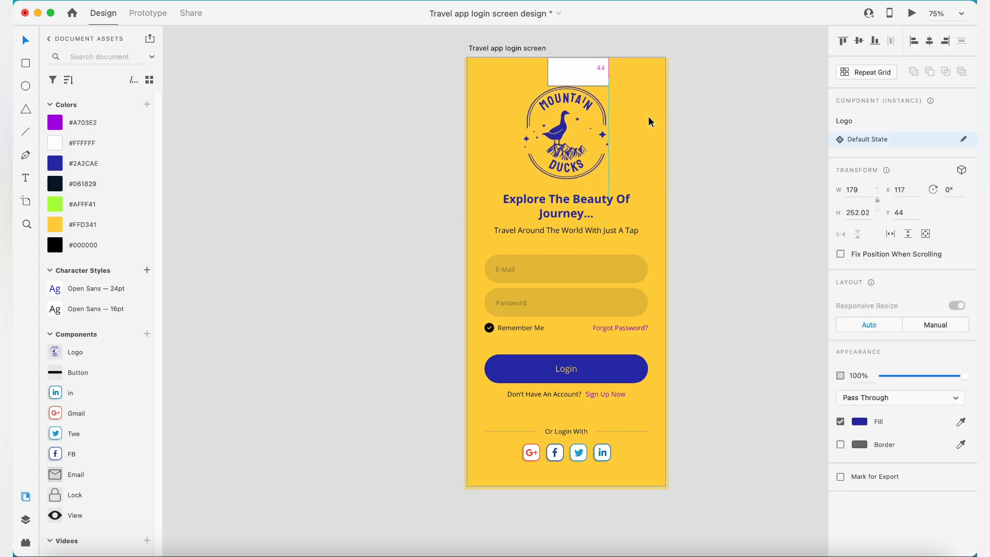
- Move the spacer rectangle beneath the social icons and align it to the artboard's bottom edge
{"action": "left_click", "coordinate": [595, 72]}
{"action": "left_click_drag", "start_coordinate": [595, 72], "coordinate": [582, 476]}
{"action": "left_click", "coordinate": [876, 45]}
{"action": "left_click", "coordinate": [698, 444]}
- Nudge the Or Login With divider and the social icons up together, clear of the spacer rectangle
{"action": "left_click_drag", "start_coordinate": [474, 419], "coordinate": [675, 448]}
{"action": "key", "text": "Up"}
{"action": "key", "text": "Up"}
{"action": "key", "text": "Up"}
{"action": "key", "text": "Up"}
{"action": "key", "text": "Up"}
{"action": "key", "text": "Up"}
{"action": "key", "text": "Up"}
{"action": "left_click", "coordinate": [681, 448]}
- Use the spacer rectangle to check the gap between the sign-up prompt and the Or Login With divider
{"action": "left_click_drag", "start_coordinate": [580, 472], "coordinate": [580, 412]}
{"action": "left_click", "coordinate": [597, 409]}
{"action": "left_click", "coordinate": [580, 409]}
{"action": "key", "text": "v"}
{"action": "left_click", "coordinate": [665, 263]}
{"action": "key", "text": "Down"}
{"action": "left_click", "coordinate": [618, 330]}
- Reduce the spacer rectangle's height to 40 and place it between the tagline and the email field at Y 367
{"action": "key", "text": "z"}
{"action": "left_click", "coordinate": [619, 331], "text": "alt"}
{"action": "key", "text": "v"}
{"action": "left_click_drag", "start_coordinate": [597, 372], "coordinate": [592, 155]}
{"action": "left_click", "coordinate": [861, 172]}
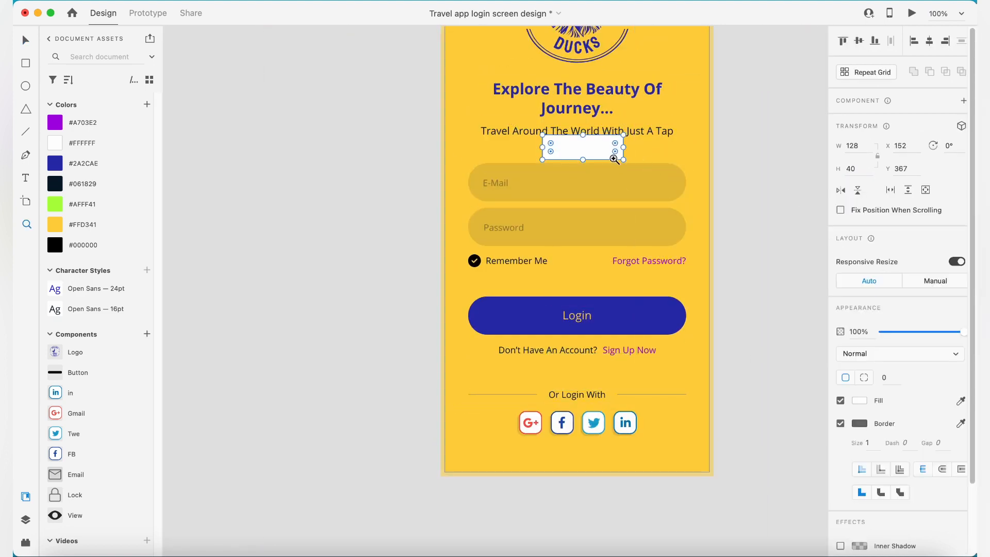
- Move the email and password fields together up to Y 407, against the spacer's bottom edge
{"action": "scroll", "coordinate": [614, 157], "scroll_direction": "up", "scroll_amount": 2}
{"action": "left_click", "coordinate": [443, 196]}
{"action": "left_click", "coordinate": [547, 264], "text": "shift"}
{"action": "left_click_drag", "start_coordinate": [547, 264], "coordinate": [547, 260]}
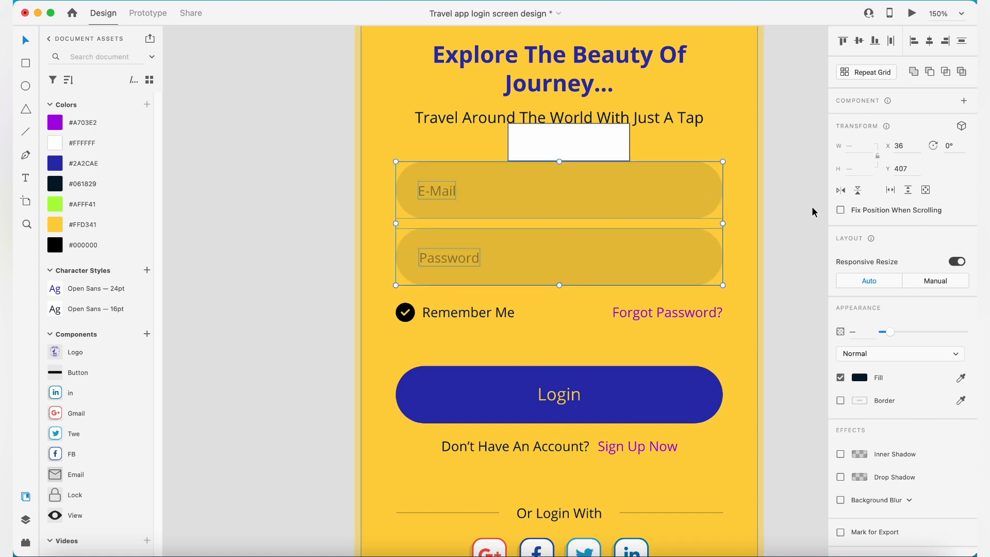
{"action": "left_click", "coordinate": [810, 207]}
- Move the spacer rectangle below the Remember Me row at Y 572 and set its height to 60
{"action": "left_click", "coordinate": [578, 150]}
{"action": "left_click_drag", "start_coordinate": [580, 148], "coordinate": [581, 349]}
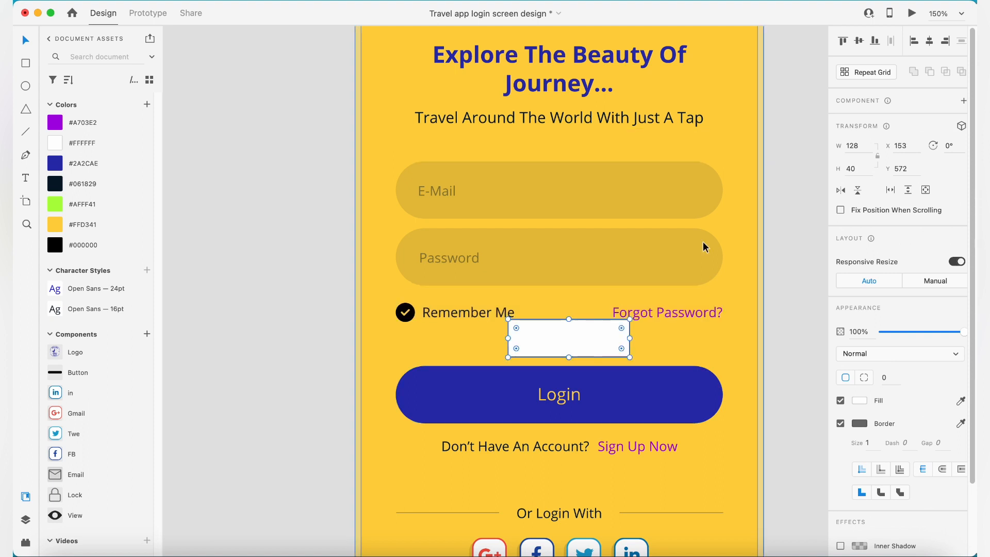
{"action": "left_click", "coordinate": [863, 170]}
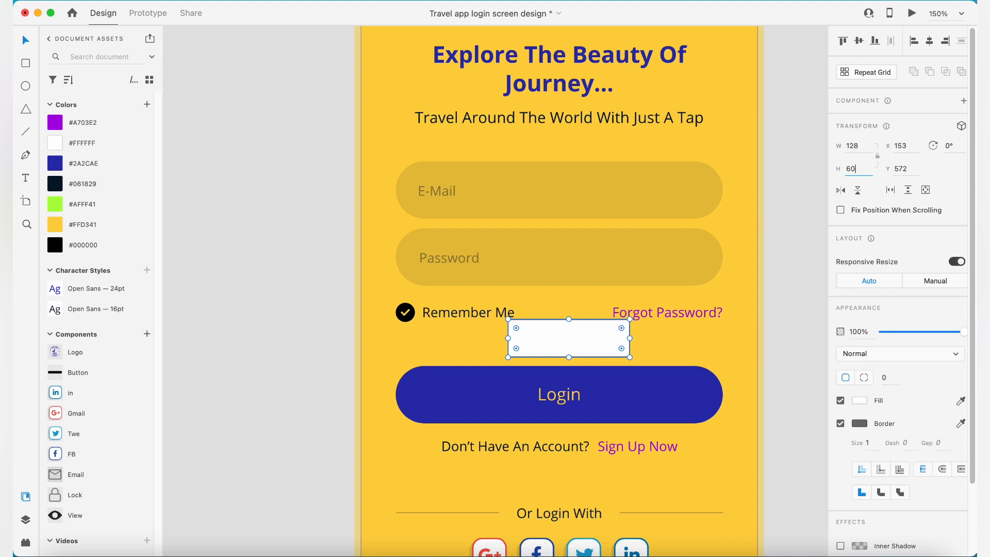
{"action": "type", "text": "60"}
{"action": "key", "text": "Return"}
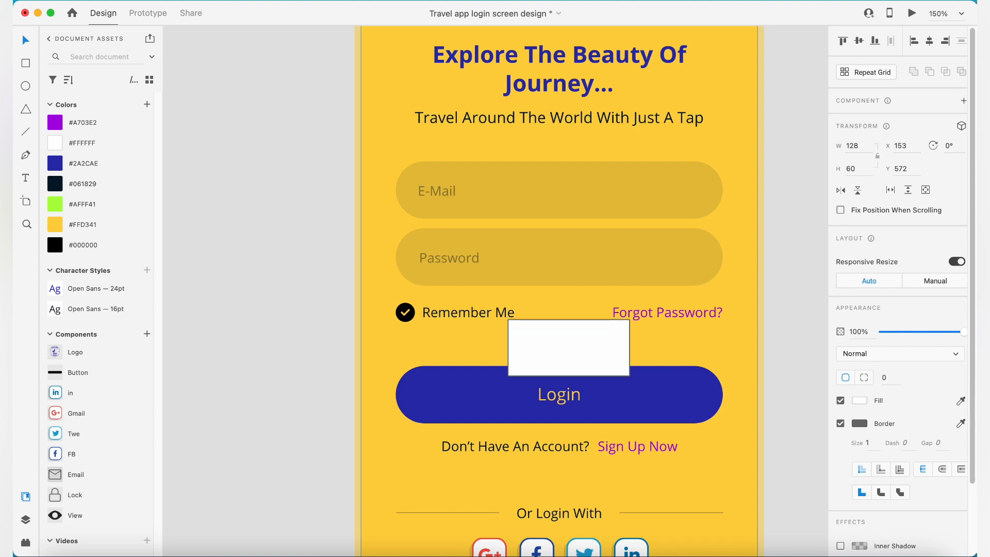
{"action": "left_click", "coordinate": [813, 332]}
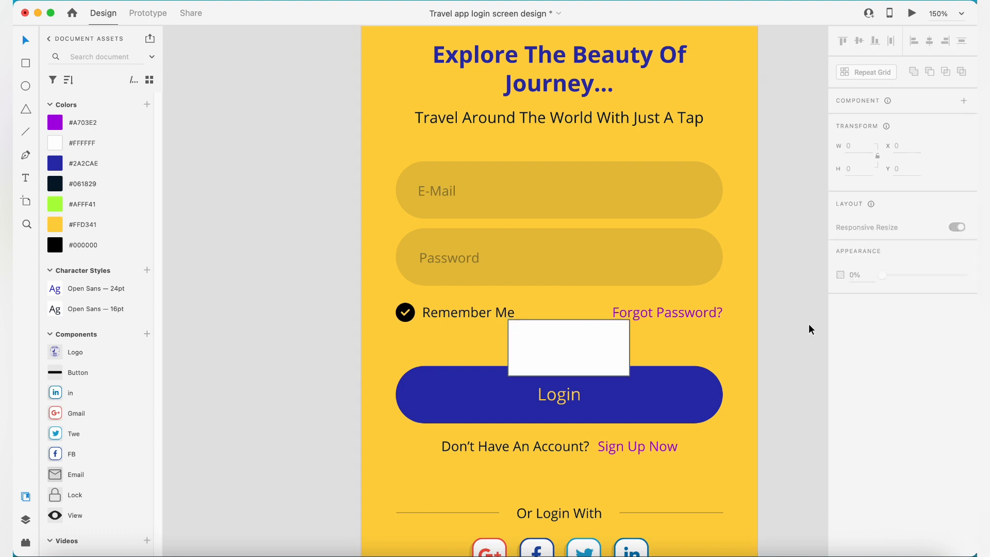
- Try to move the Login button's background down to Y 631, beneath the spacer rectangle
{"action": "left_click", "coordinate": [702, 386]}
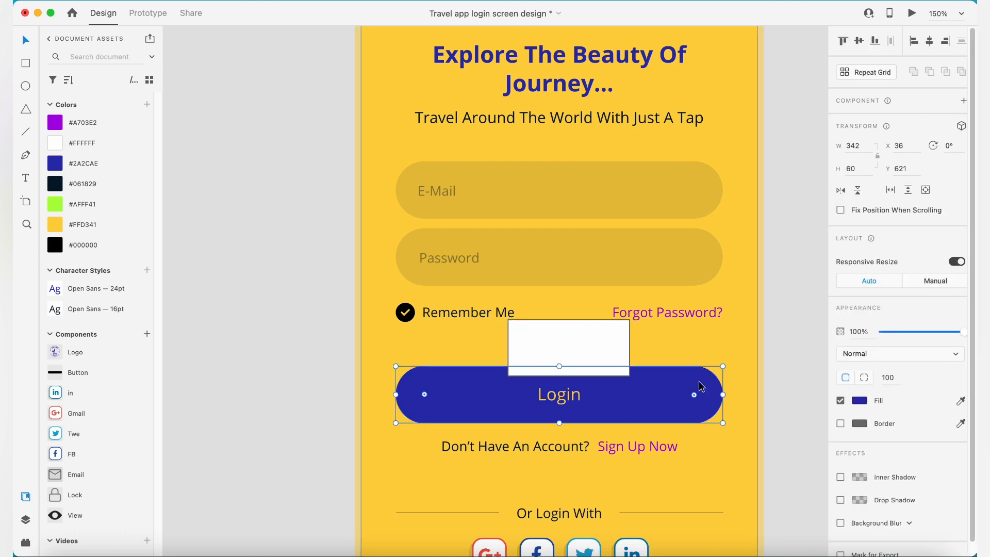
{"action": "key", "text": "shift+Down"}
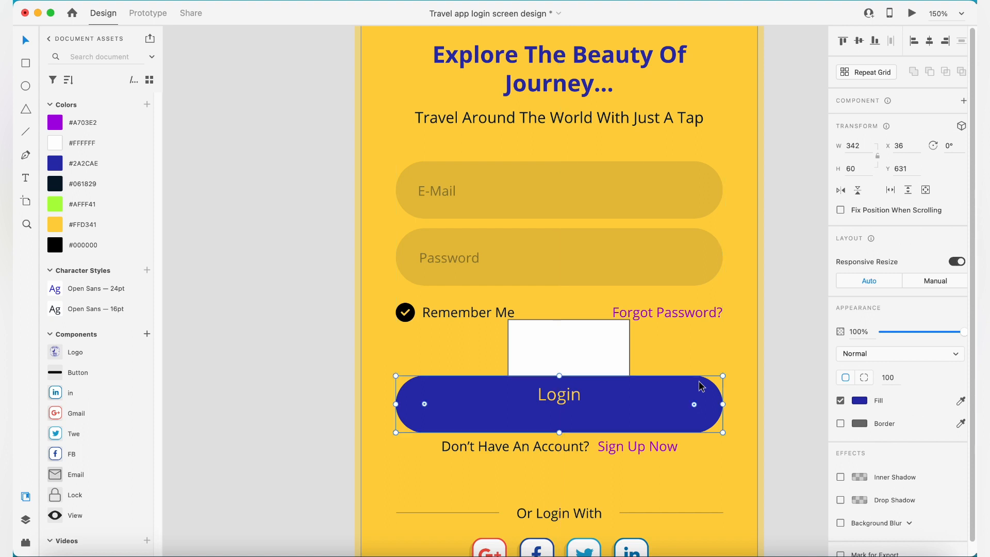
{"action": "left_click", "coordinate": [786, 393]}
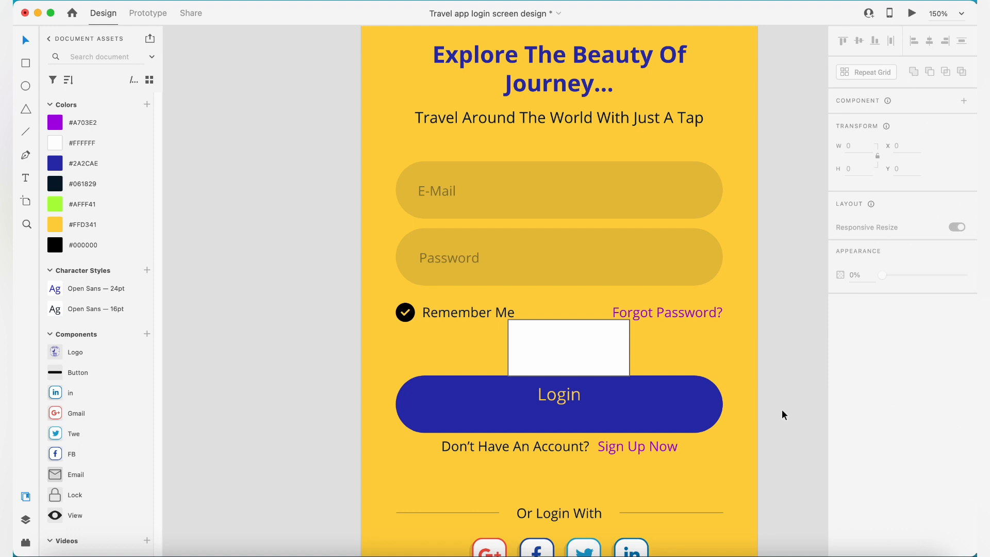
{"action": "left_click", "coordinate": [600, 437]}
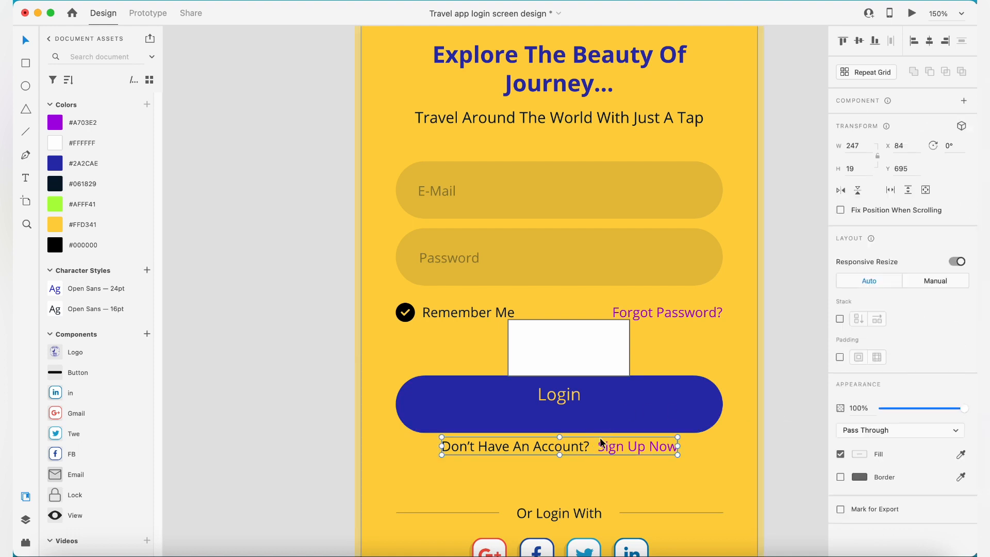
{"action": "left_click", "coordinate": [779, 450]}
{"action": "left_click", "coordinate": [591, 358]}
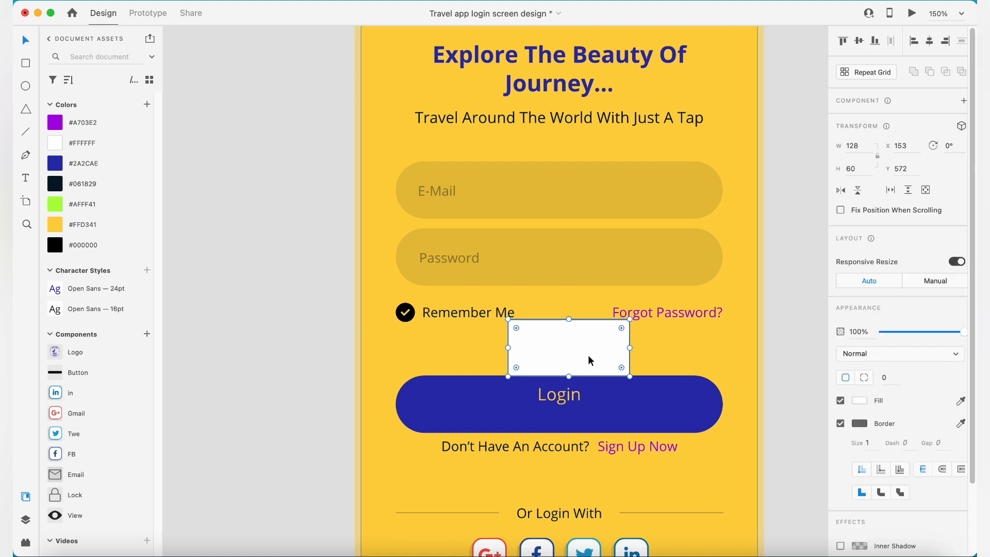
{"action": "left_click", "coordinate": [632, 406]}
- Move the Remember Me option, the Forgot Password link and the spacer together up so the row sits at Y 550
{"action": "left_click", "coordinate": [651, 313]}
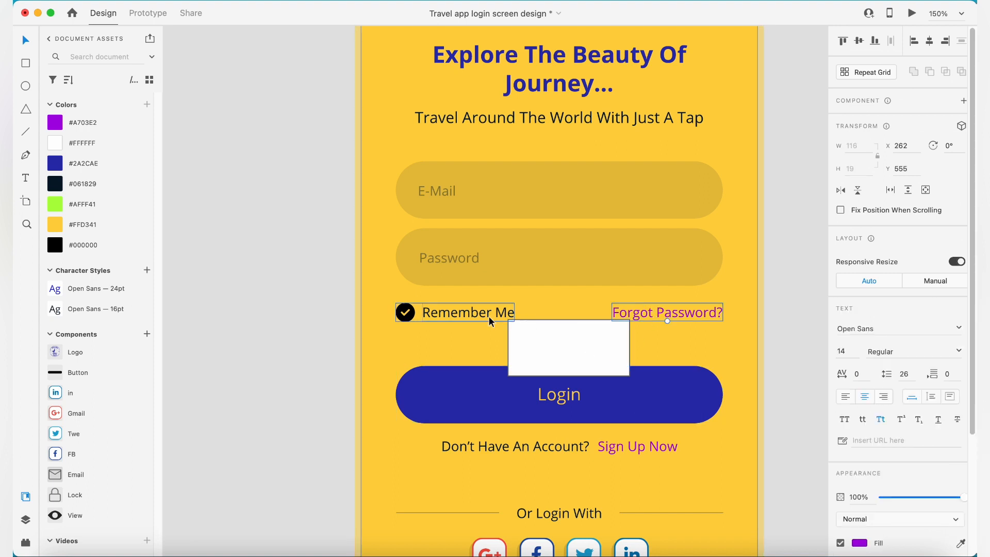
{"action": "left_click", "coordinate": [489, 316], "text": "shift"}
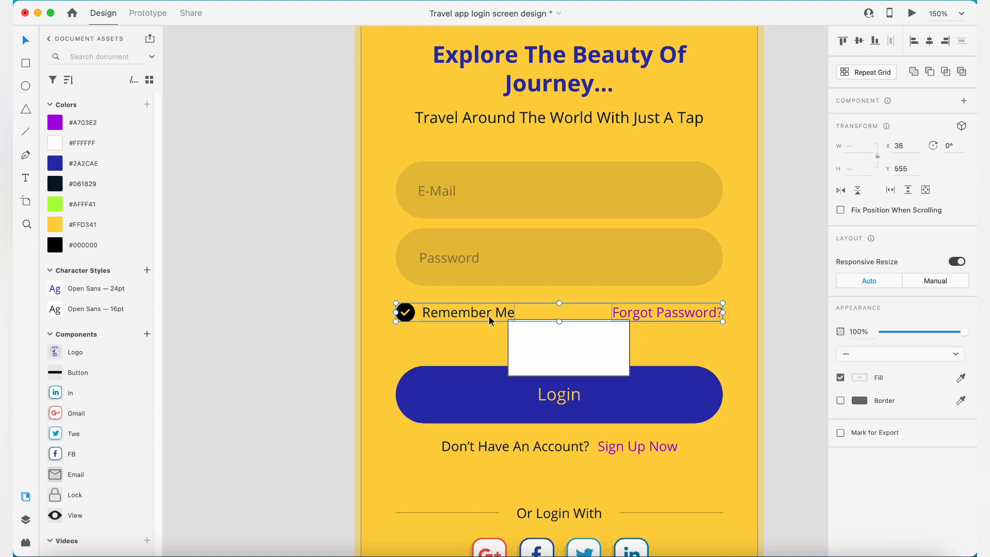
{"action": "left_click", "coordinate": [533, 360], "text": "shift"}
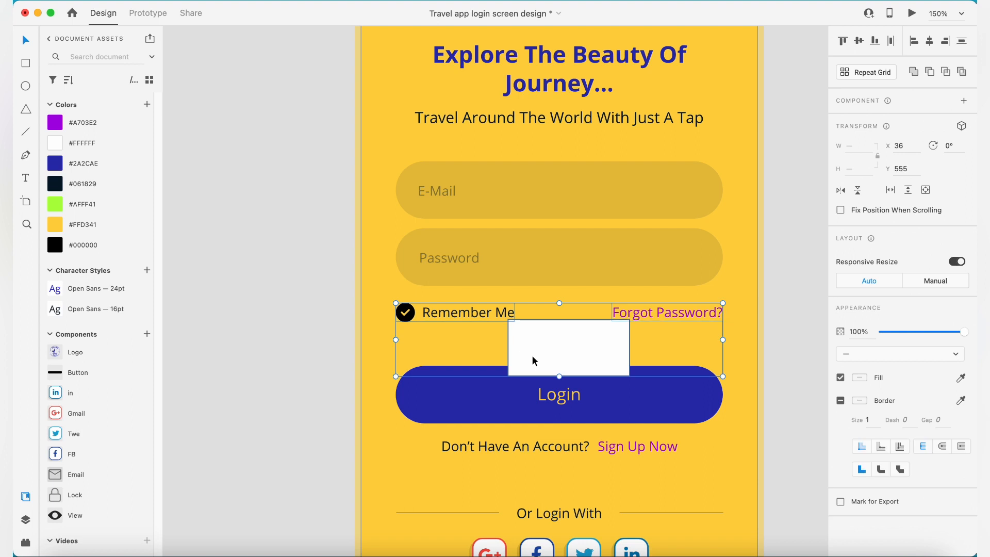
{"action": "key", "text": "shift+Up"}
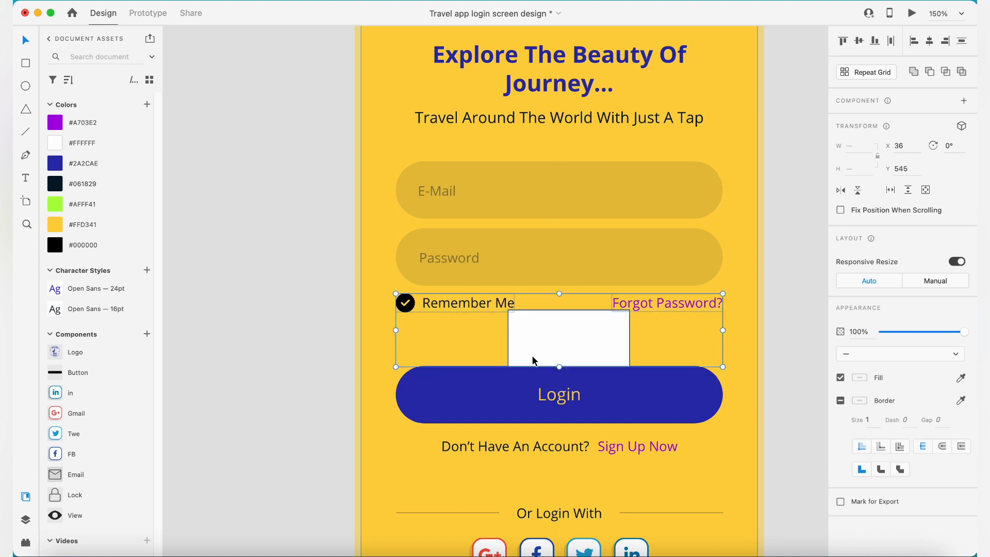
{"action": "key", "text": "Down"}
{"action": "key", "text": "Down"}
{"action": "key", "text": "Down"}
{"action": "key", "text": "Down"}
{"action": "key", "text": "Down"}
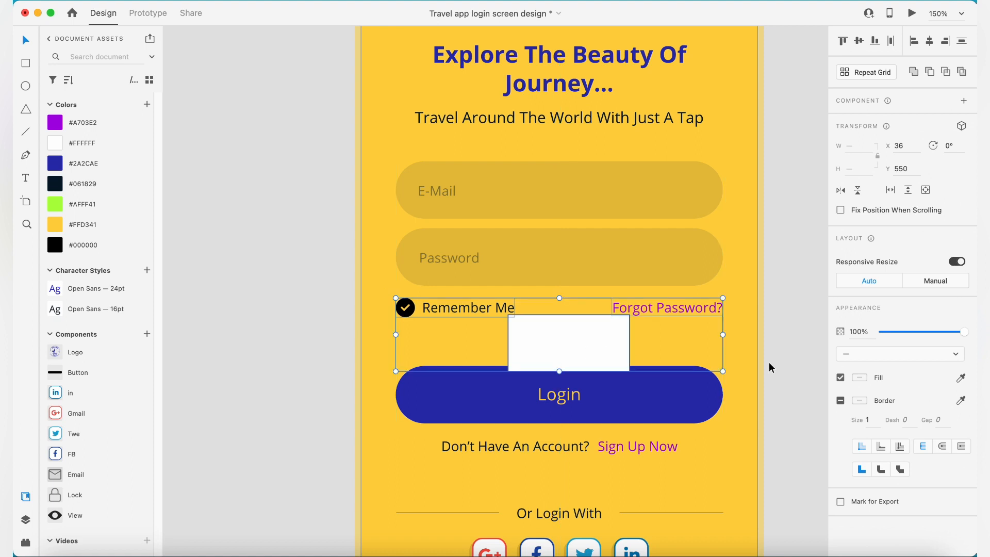
{"action": "left_click", "coordinate": [769, 368]}
- Nudge the Login button's background down until its top edge meets the spacer's bottom edge
{"action": "left_click", "coordinate": [653, 410]}
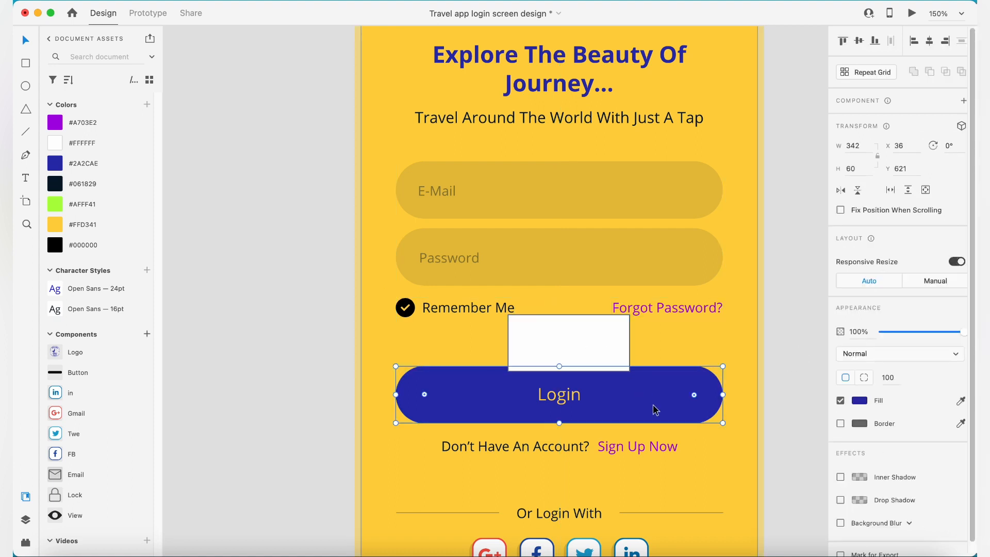
{"action": "key", "text": "Down"}
{"action": "key", "text": "Down"}
{"action": "key", "text": "Down"}
{"action": "key", "text": "Down"}
{"action": "key", "text": "Down"}
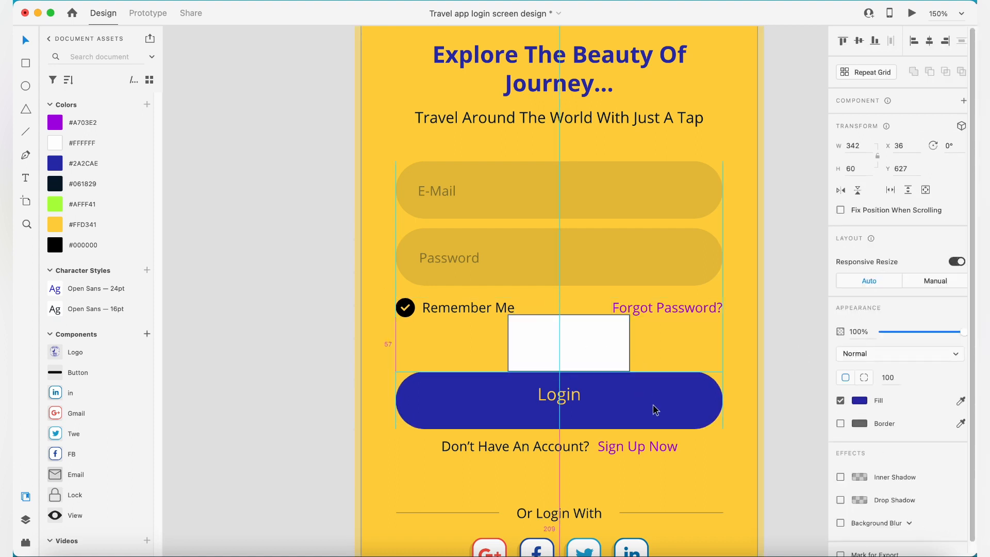
{"action": "left_click", "coordinate": [789, 361]}
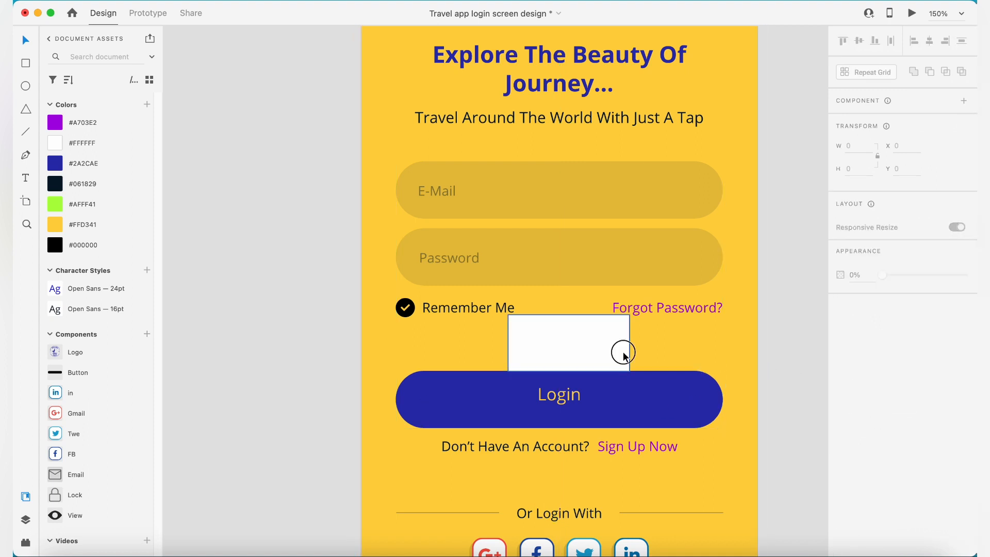
- Move the spacer rectangle off the artboard and delete it
{"action": "left_click", "coordinate": [589, 351]}
{"action": "key", "text": "z"}
{"action": "left_click", "coordinate": [590, 353], "text": "alt"}
{"action": "key", "text": "v"}
{"action": "left_click", "coordinate": [712, 355]}
{"action": "left_click_drag", "start_coordinate": [571, 345], "coordinate": [791, 345]}
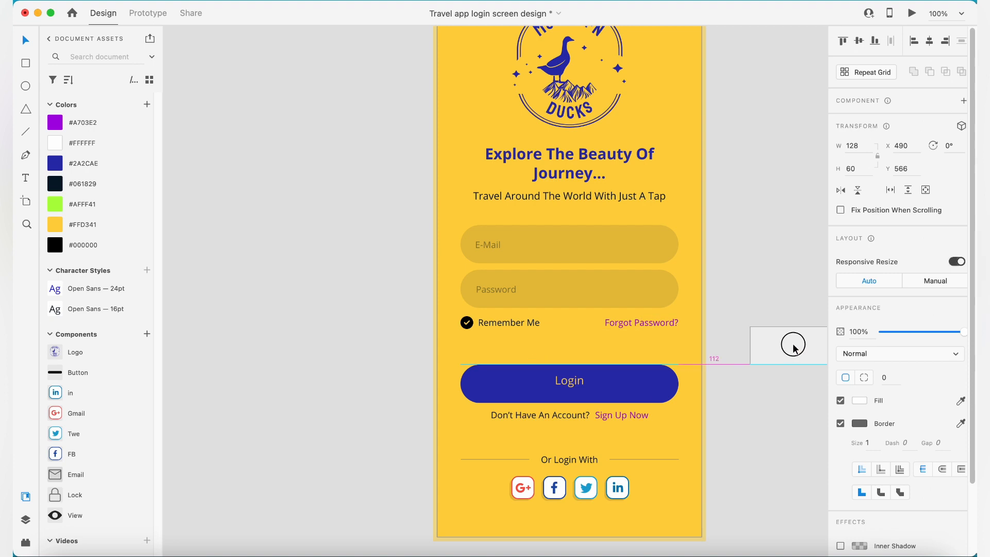
{"action": "left_click", "coordinate": [745, 264]}
{"action": "left_click_drag", "start_coordinate": [744, 264], "coordinate": [711, 292]}
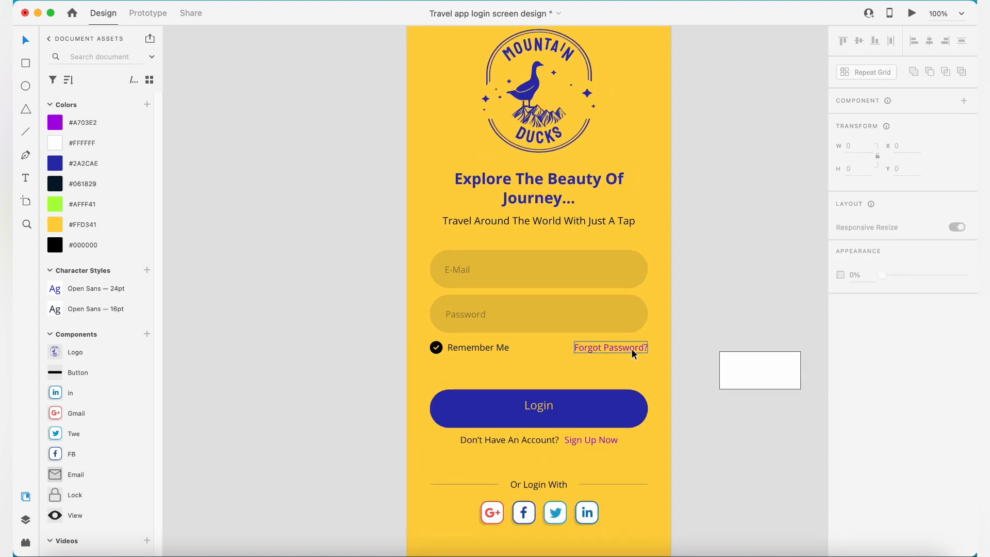
{"action": "left_click_drag", "start_coordinate": [735, 359], "coordinate": [797, 281]}
{"action": "left_click", "coordinate": [748, 279]}
{"action": "key", "text": "Delete"}
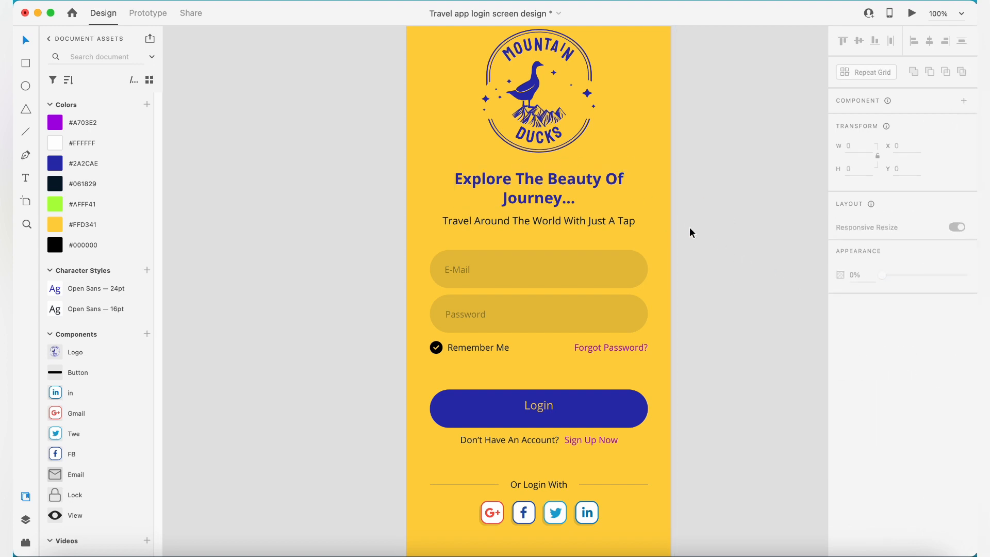
- Move the heading and the tagline together slightly up, closer to the logo
{"action": "scroll", "coordinate": [664, 238], "scroll_direction": "down", "scroll_amount": 2}
{"action": "scroll", "coordinate": [618, 239], "scroll_direction": "up", "scroll_amount": 3}
{"action": "left_click", "coordinate": [611, 255]}
{"action": "left_click", "coordinate": [564, 201], "text": "shift"}
{"action": "left_click_drag", "start_coordinate": [574, 215], "coordinate": [577, 204]}
{"action": "left_click", "coordinate": [804, 250]}
- Lower the opacity of the email and password field backgrounds slightly
{"action": "key", "text": "z"}
{"action": "left_click", "coordinate": [542, 273], "text": "alt"}
{"action": "scroll", "coordinate": [674, 260], "scroll_direction": "down", "scroll_amount": 2}
{"action": "key", "text": "v"}
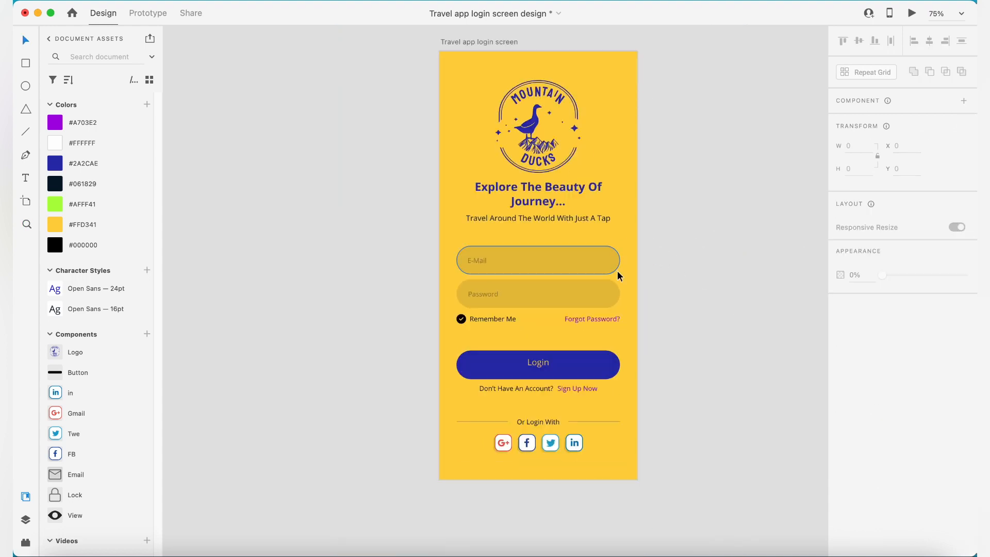
{"action": "left_click", "coordinate": [593, 262]}
{"action": "left_click", "coordinate": [593, 294], "text": "shift"}
{"action": "left_click_drag", "start_coordinate": [887, 333], "coordinate": [885, 333]}
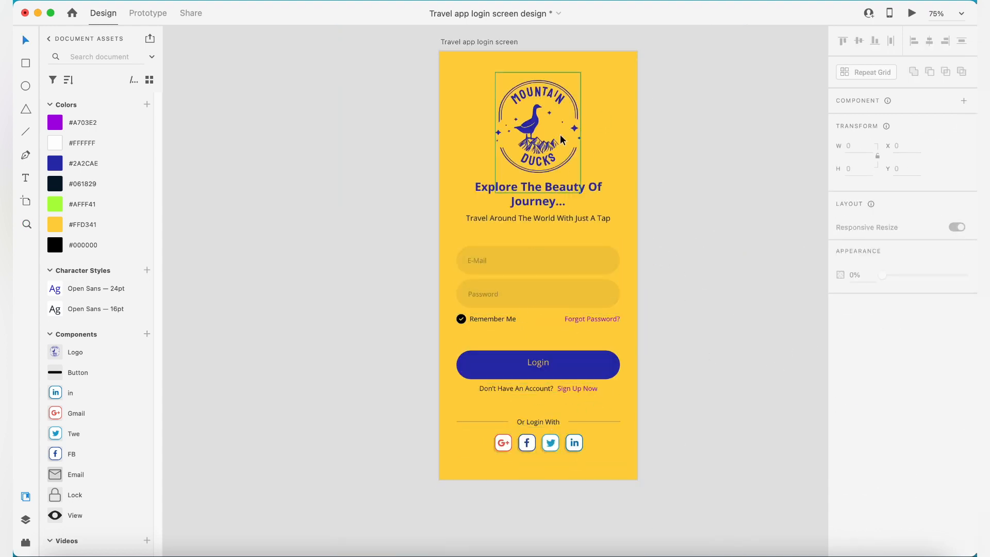
- Save the document and nudge the Login label slightly down to centre it vertically within its button
{"action": "key", "text": "super+plus"}
{"action": "left_click_drag", "start_coordinate": [593, 121], "coordinate": [572, 178]}
{"action": "key", "text": "super+s"}
{"action": "left_click_drag", "start_coordinate": [613, 349], "coordinate": [608, 260]}
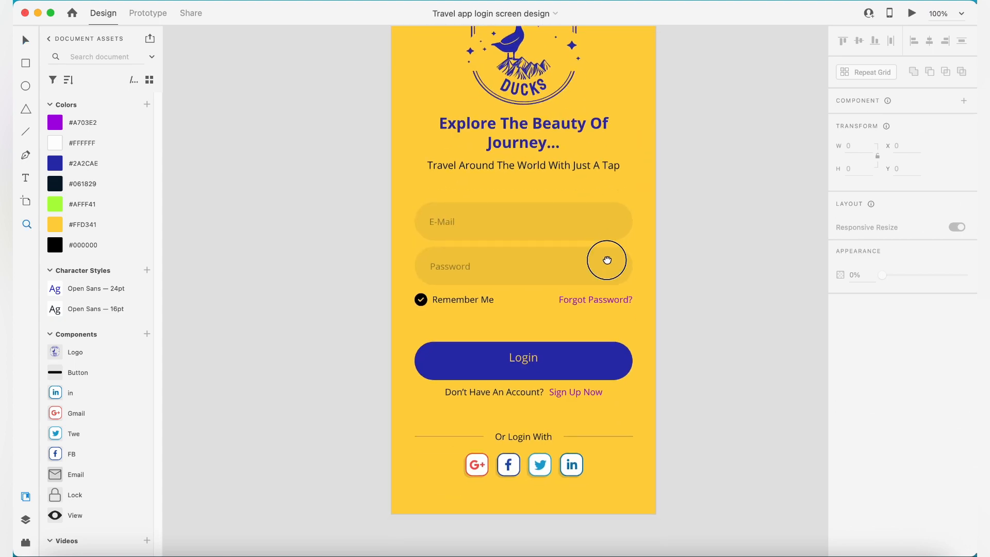
{"action": "scroll", "coordinate": [607, 260], "scroll_direction": "down", "scroll_amount": 1}
{"action": "left_click", "coordinate": [621, 335]}
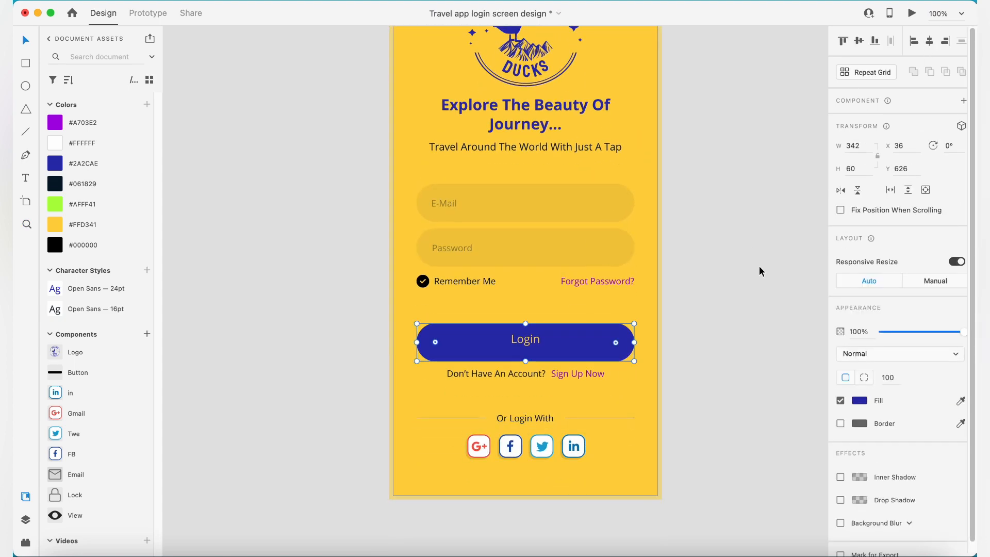
{"action": "left_click", "coordinate": [722, 212]}
{"action": "left_click", "coordinate": [531, 341]}
{"action": "key", "text": "Down"}
{"action": "key", "text": "Down"}
{"action": "key", "text": "Down"}
{"action": "key", "text": "Down"}
{"action": "key", "text": "Down"}
{"action": "key", "text": "Down"}
{"action": "left_click", "coordinate": [741, 223]}
- Recolour the Remember Me check circle with the blue document colour #2A2CAE
{"action": "left_click_drag", "start_coordinate": [741, 223], "coordinate": [765, 283]}
{"action": "key", "text": "super+minus"}
{"action": "left_click_drag", "start_coordinate": [703, 305], "coordinate": [664, 302]}
{"action": "left_click_drag", "start_coordinate": [414, 53], "coordinate": [592, 365]}
{"action": "left_click", "coordinate": [521, 354], "text": "alt"}
{"action": "left_click", "coordinate": [516, 354]}
{"action": "left_click", "coordinate": [478, 342], "text": "alt"}
{"action": "left_click", "coordinate": [464, 319]}
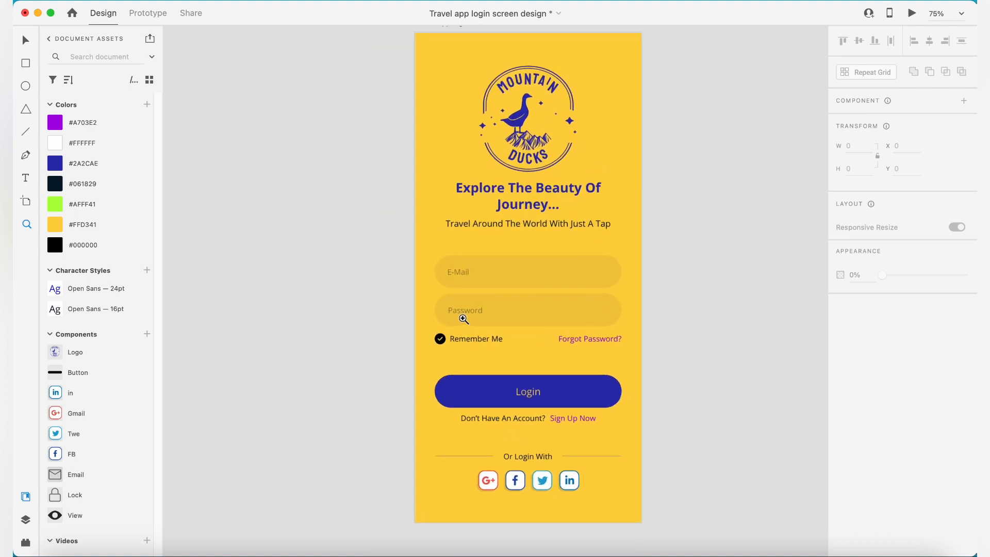
{"action": "left_click_drag", "start_coordinate": [507, 249], "coordinate": [450, 262]}
{"action": "left_click", "coordinate": [381, 353]}
{"action": "left_click", "coordinate": [102, 163]}
{"action": "key", "text": "Escape"}
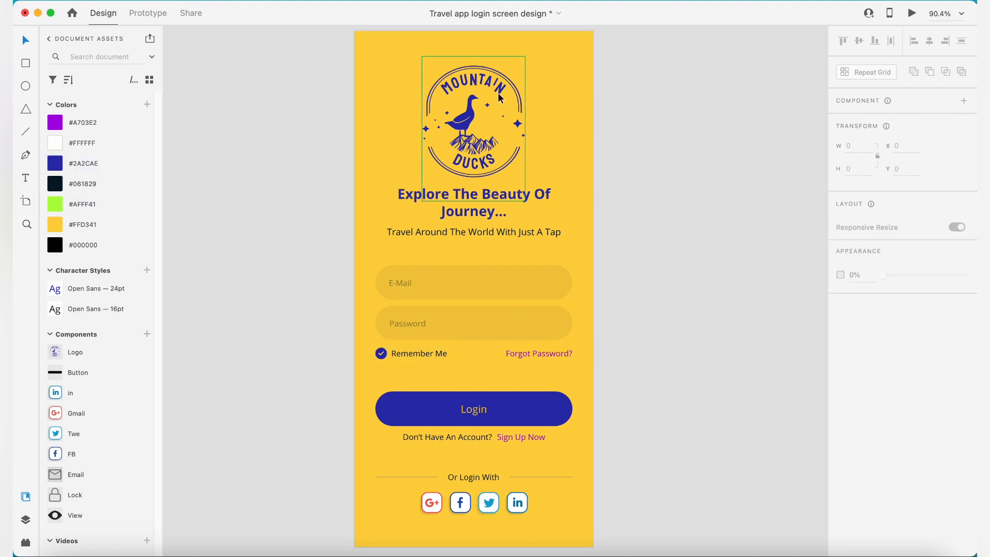
{"action": "left_click", "coordinate": [534, 233]}
{"action": "left_click", "coordinate": [769, 320]}
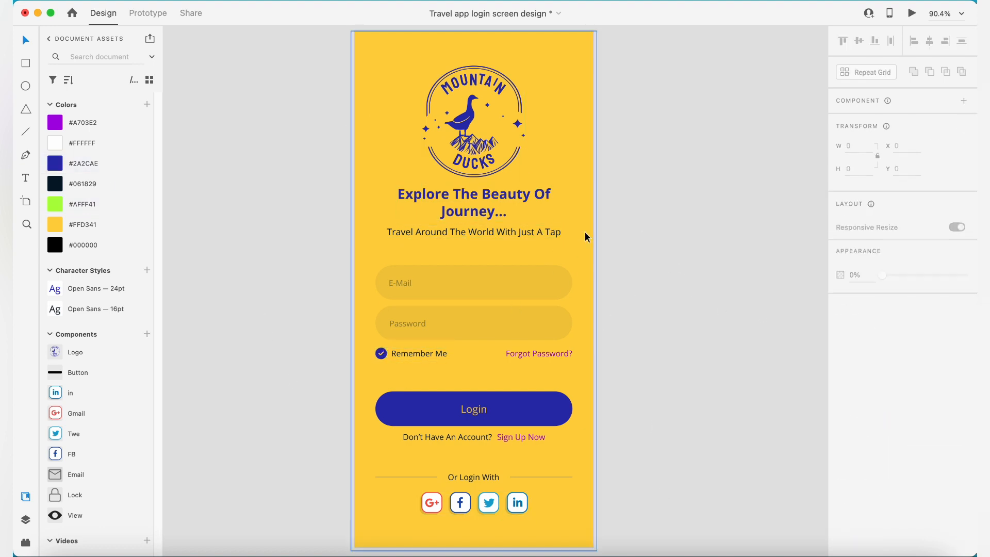
- Add the Email and Lock icon components, placing the Email icon inside the email field and aligning it vertically with the field's middle
{"action": "left_click_drag", "start_coordinate": [71, 476], "coordinate": [325, 365]}
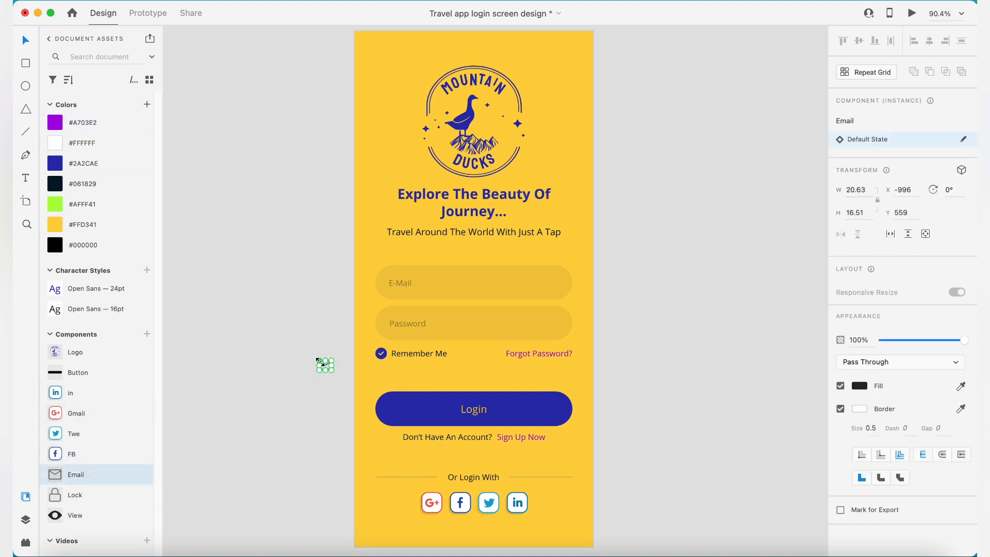
{"action": "left_click_drag", "start_coordinate": [71, 495], "coordinate": [313, 437]}
{"action": "left_click_drag", "start_coordinate": [326, 365], "coordinate": [429, 287]}
{"action": "left_click", "coordinate": [395, 284]}
{"action": "left_click", "coordinate": [477, 283], "text": "shift"}
{"action": "left_click", "coordinate": [859, 41]}
{"action": "left_click", "coordinate": [737, 155]}
- Move the Password placeholder right to make room for an icon and left-align it with the E-Mail placeholder
{"action": "left_click_drag", "start_coordinate": [413, 327], "coordinate": [433, 327]}
{"action": "left_click", "coordinate": [419, 283], "text": "shift"}
{"action": "left_click", "coordinate": [914, 41]}
{"action": "left_click", "coordinate": [738, 165]}
- Place the Lock icon in the password field, centre it vertically there, and align it horizontally with the Email icon's centre
{"action": "left_click_drag", "start_coordinate": [314, 439], "coordinate": [396, 323]}
{"action": "left_click", "coordinate": [512, 327], "text": "shift"}
{"action": "left_click", "coordinate": [859, 41]}
{"action": "left_click", "coordinate": [738, 165]}
{"action": "left_click", "coordinate": [395, 324]}
{"action": "left_click", "coordinate": [401, 279], "text": "shift"}
{"action": "left_click", "coordinate": [930, 41]}
{"action": "left_click", "coordinate": [708, 244]}
- Lower the opacity of the Email and Lock icons together so they blend with the placeholder text
{"action": "left_click", "coordinate": [395, 282]}
{"action": "left_click", "coordinate": [394, 330], "text": "shift"}
{"action": "left_click", "coordinate": [417, 279]}
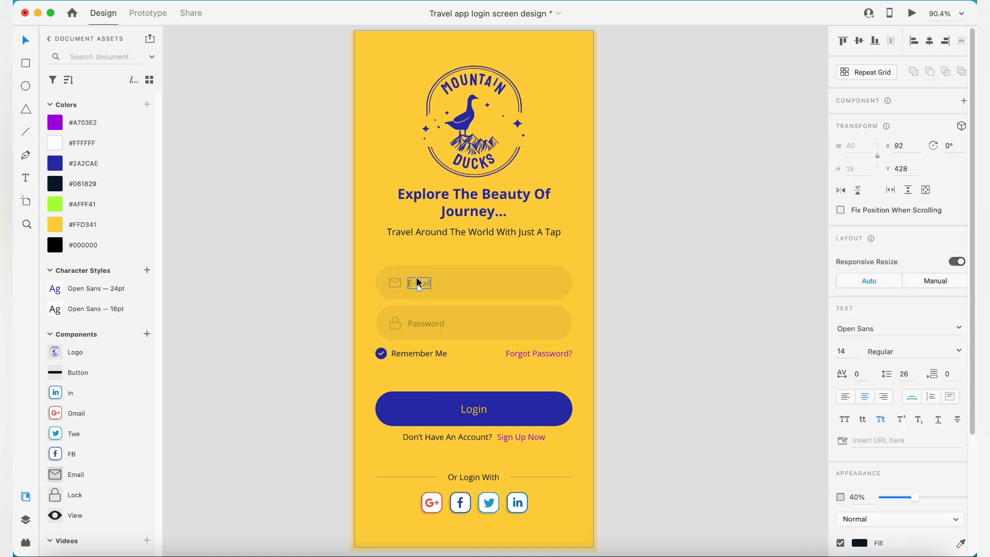
{"action": "left_click", "coordinate": [425, 324]}
{"action": "left_click", "coordinate": [398, 326]}
{"action": "left_click", "coordinate": [395, 284], "text": "shift"}
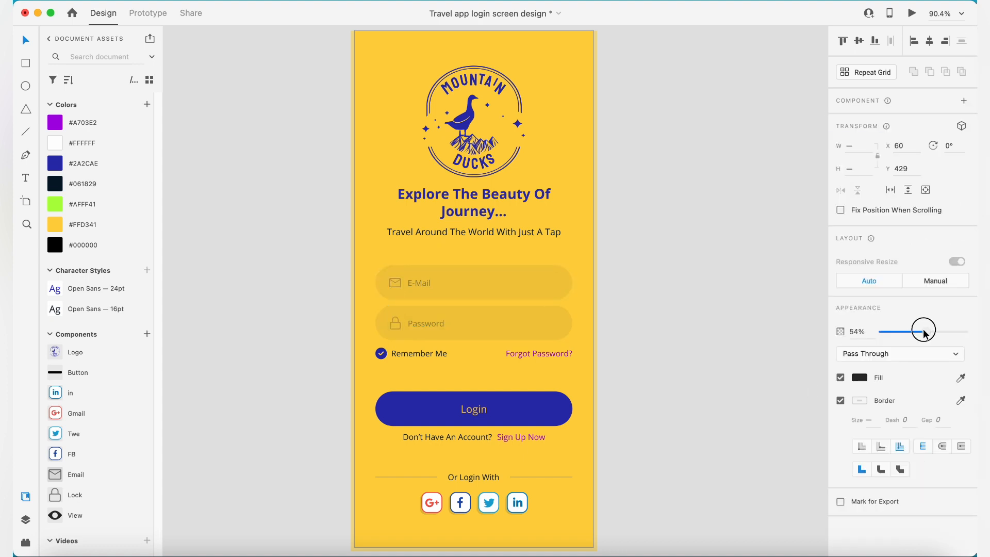
{"action": "left_click", "coordinate": [635, 323]}
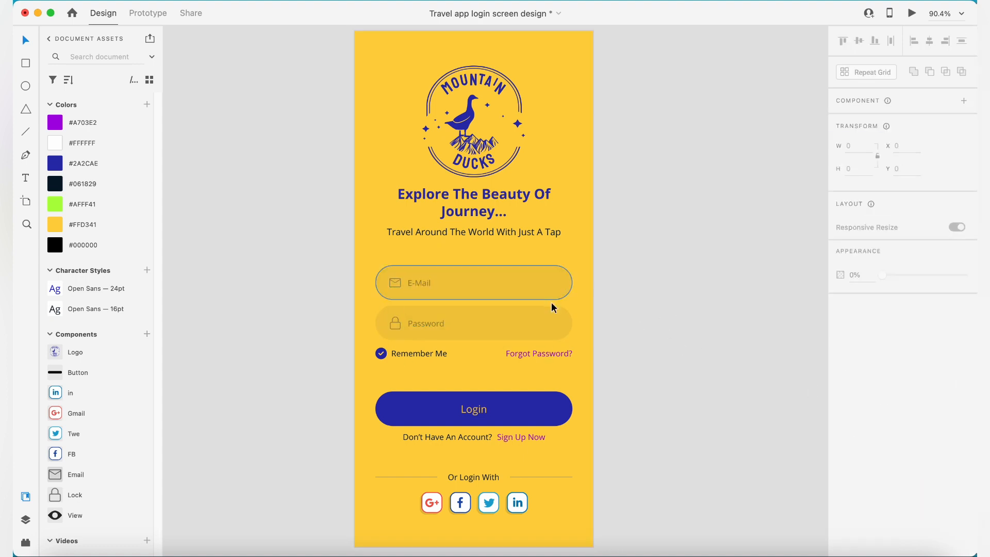
- Review the whole login screen, from the logo and heading to the fields, links and social icons
{"action": "left_click", "coordinate": [512, 351]}
{"action": "left_click", "coordinate": [599, 366]}
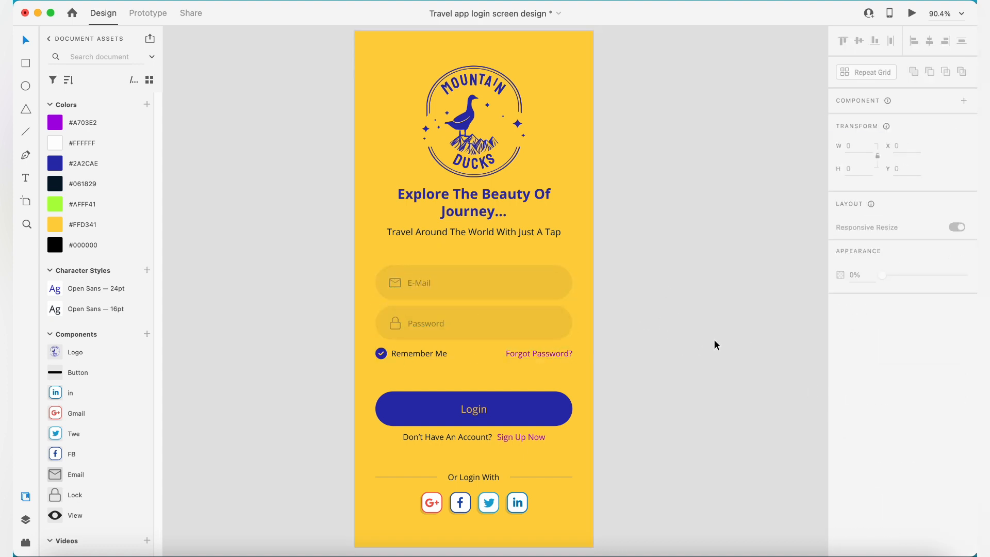
{"action": "scroll", "coordinate": [640, 312], "scroll_direction": "up", "scroll_amount": 2}
{"action": "scroll", "coordinate": [547, 250], "scroll_direction": "up", "scroll_amount": 4}
{"action": "scroll", "coordinate": [540, 243], "scroll_direction": "down", "scroll_amount": 3}
{"action": "scroll", "coordinate": [541, 223], "scroll_direction": "down", "scroll_amount": 2}
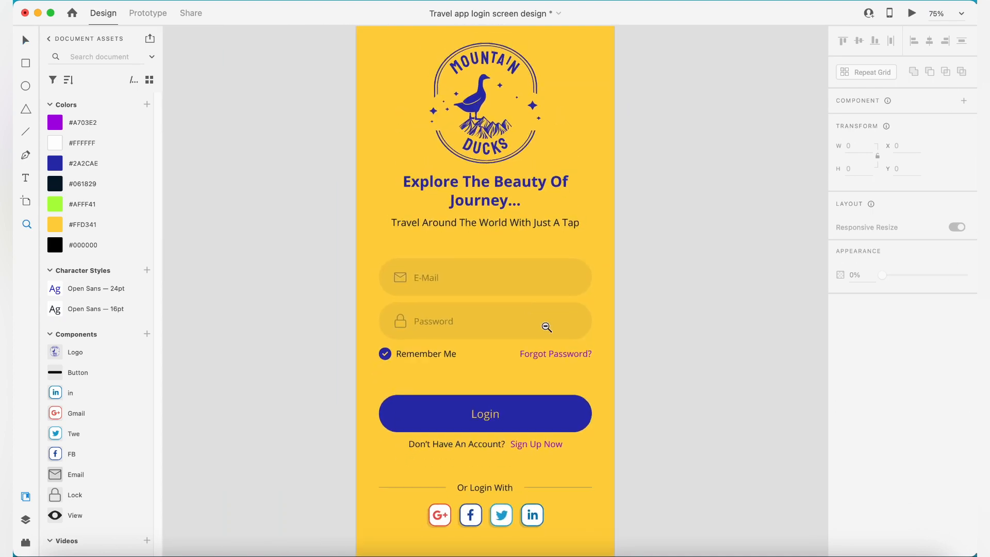
{"action": "scroll", "coordinate": [542, 325], "scroll_direction": "down", "scroll_amount": 2}
{"action": "scroll", "coordinate": [511, 266], "scroll_direction": "up", "scroll_amount": 2}
{"action": "scroll", "coordinate": [546, 224], "scroll_direction": "up", "scroll_amount": 1}
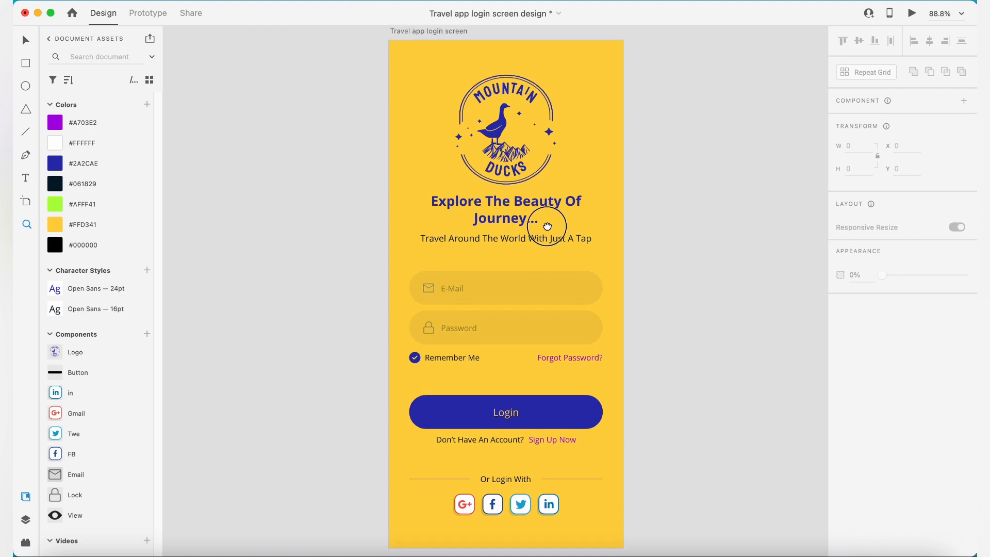